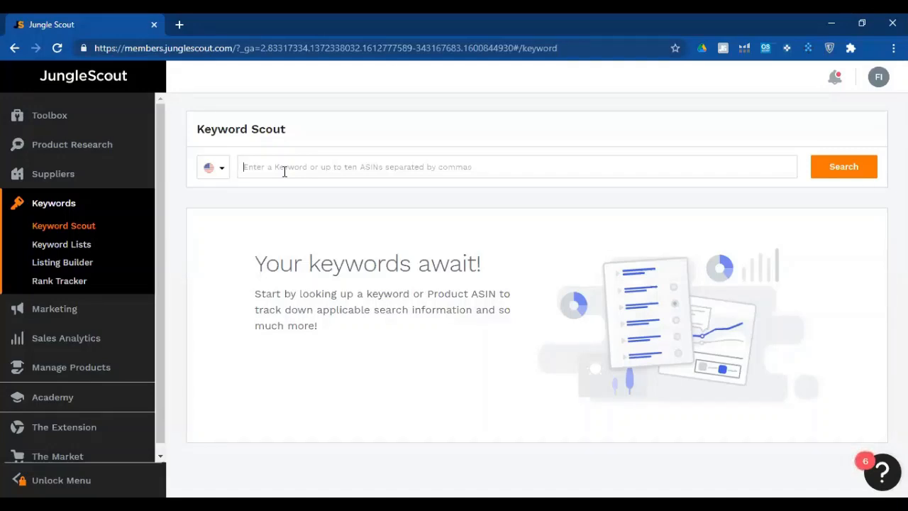
left_click(283, 171)
left_click(285, 171)
left_click(259, 170)
type("light")
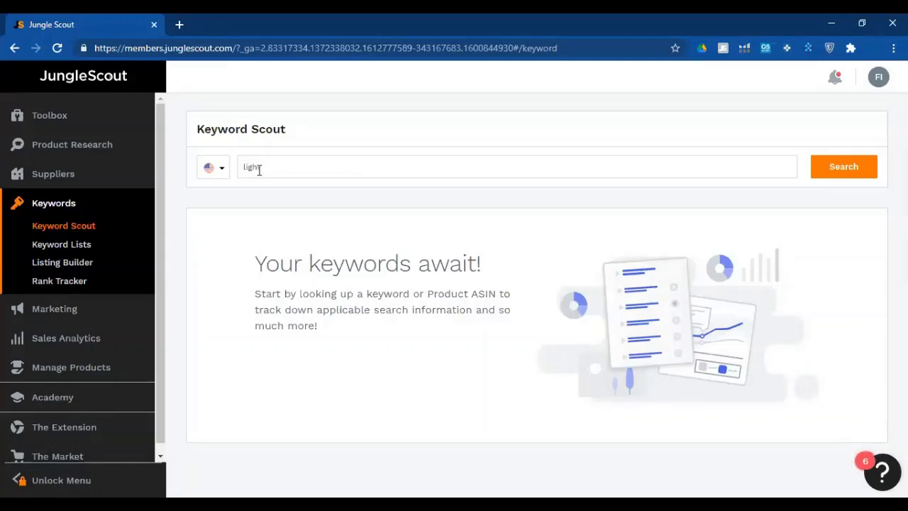
key("BackSpace")
key("BackSpace")
key("BackSpace")
key("BackSpace")
key("BackSpace")
- Search Keyword Scout for the keyword "blue light glasses"
type("blue light glasses")
key("Return")
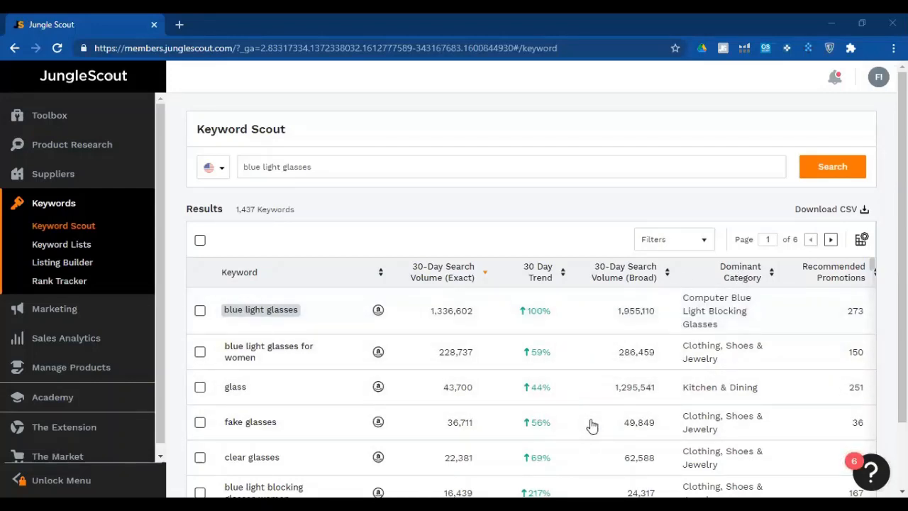
- Examine the keyword results across the columns, from search volume and recommended promotions to PPC bids, ease to rank and product counts
scroll(530, 298, "down", 1)
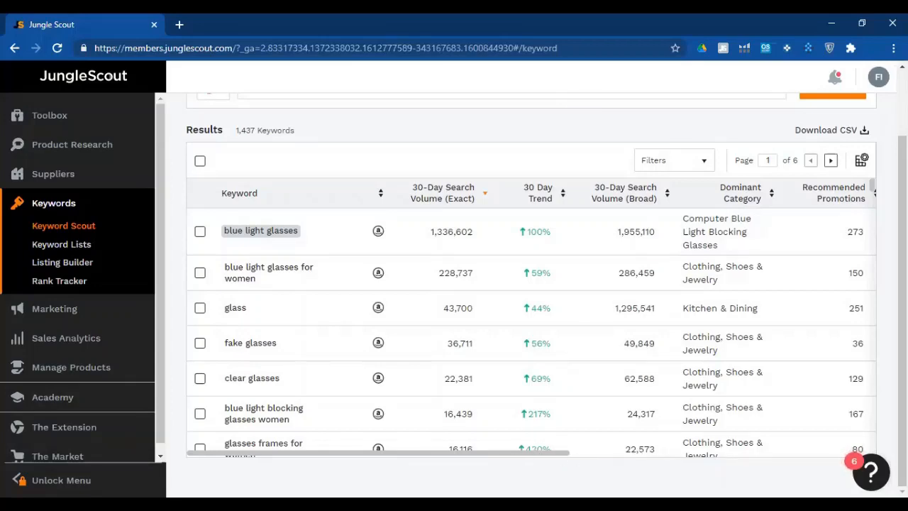
scroll(773, 269, "right", 3)
scroll(768, 286, "up", 1)
scroll(625, 454, "down", 1)
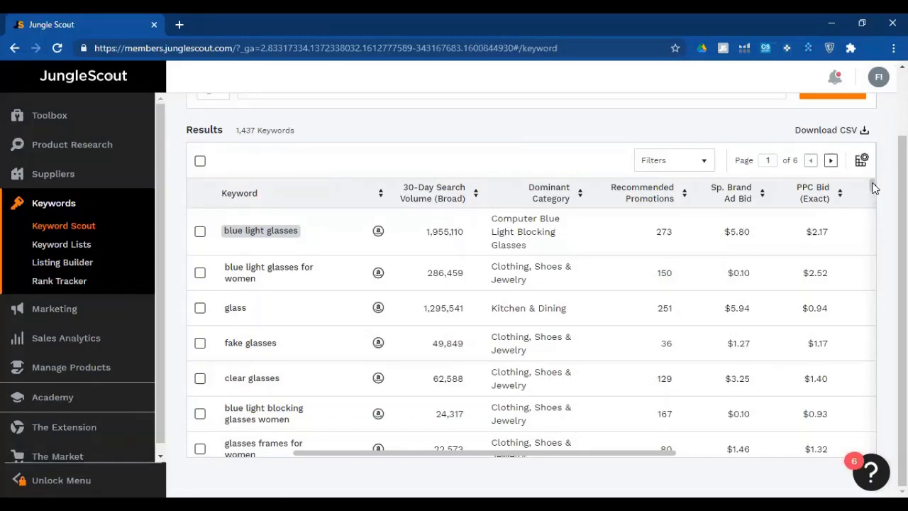
scroll(873, 186, "up", 1)
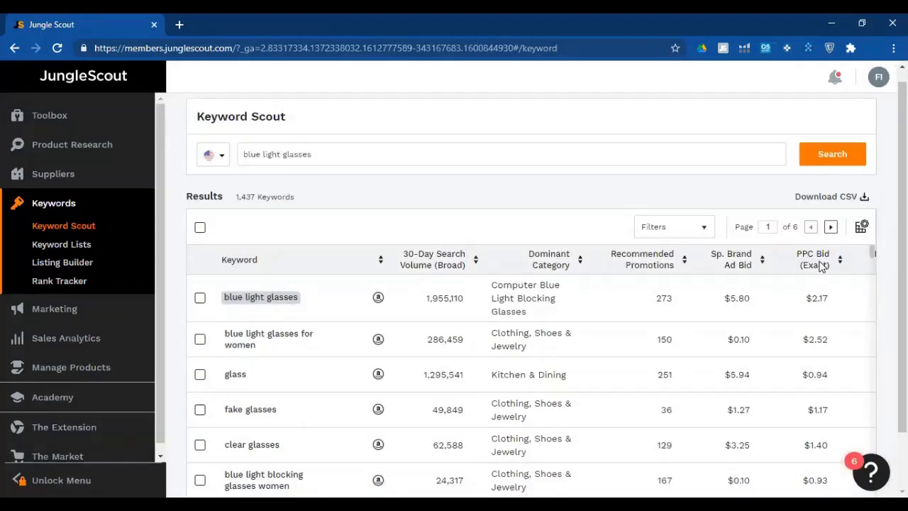
scroll(748, 278, "right", 5)
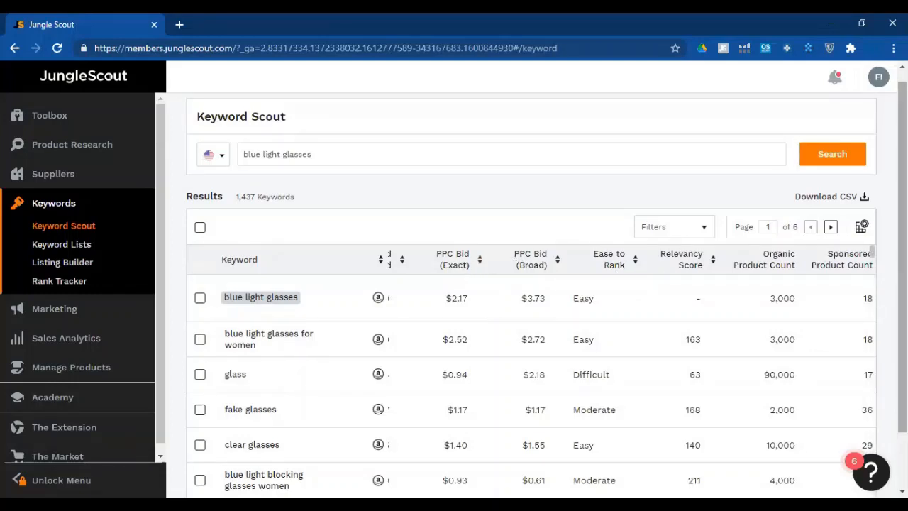
scroll(532, 355, "left", 1)
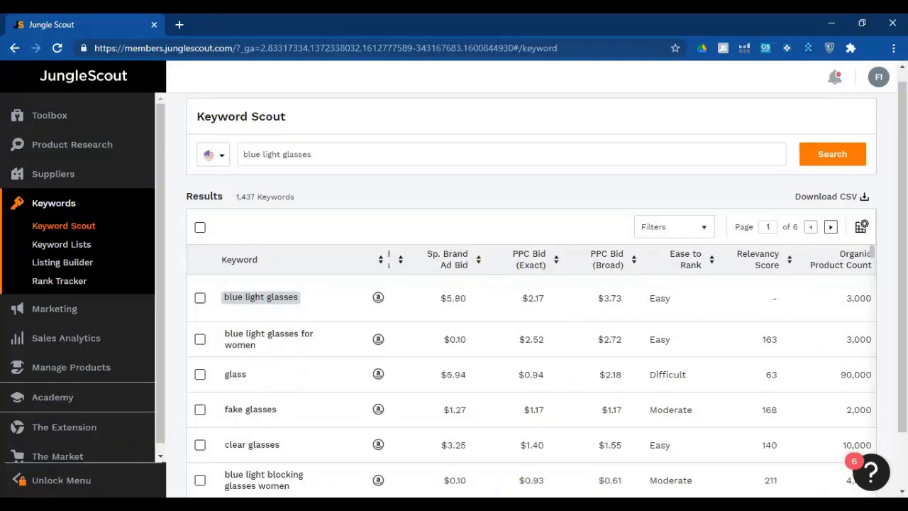
scroll(532, 369, "right", 1)
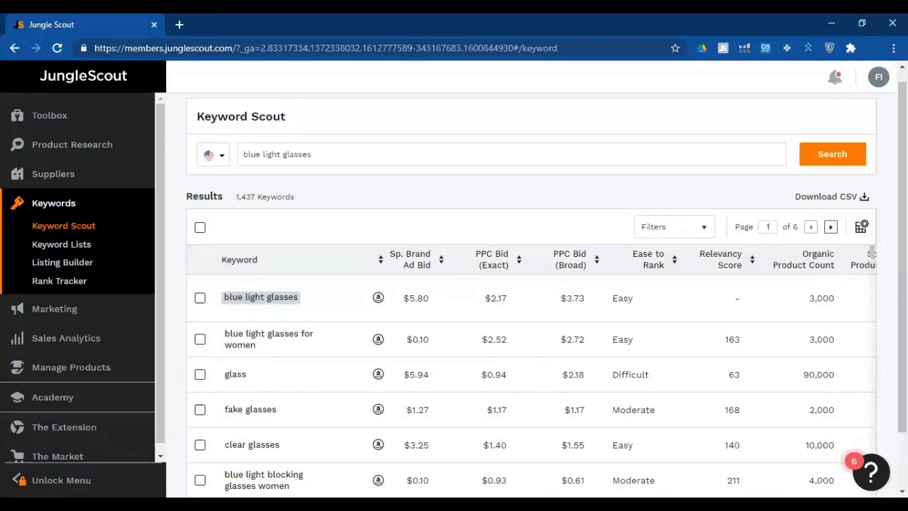
scroll(827, 207, "down", 1)
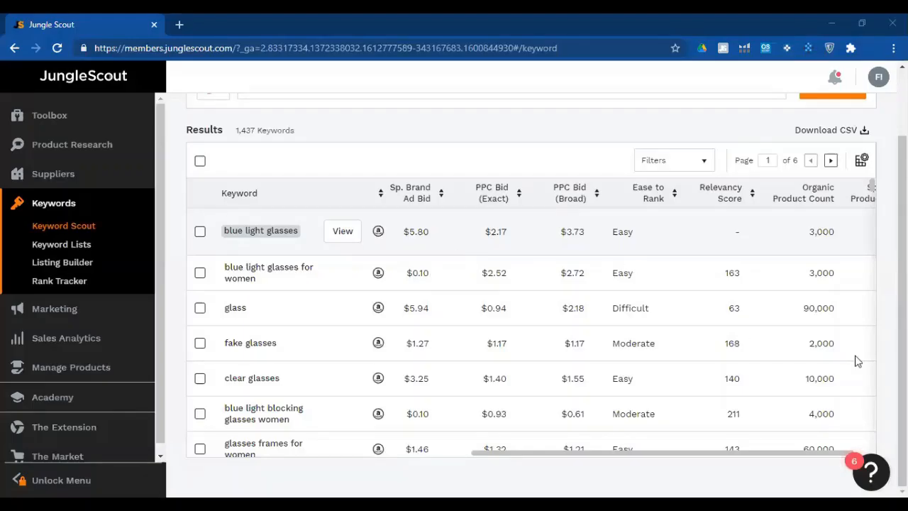
scroll(861, 234, "up", 1)
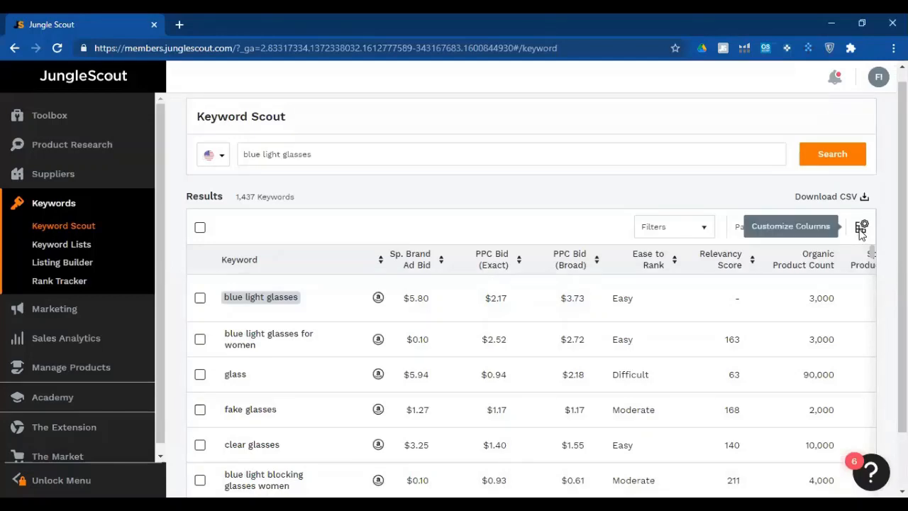
- Review the columns available in the Customize Columns dialog and close it without saving
left_click(861, 229)
scroll(355, 314, "down", 1)
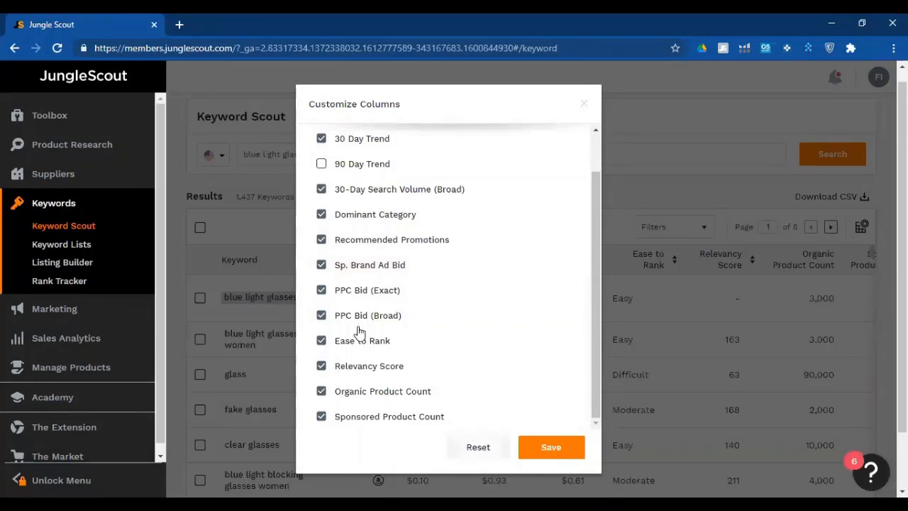
left_click_drag(369, 326, 427, 281)
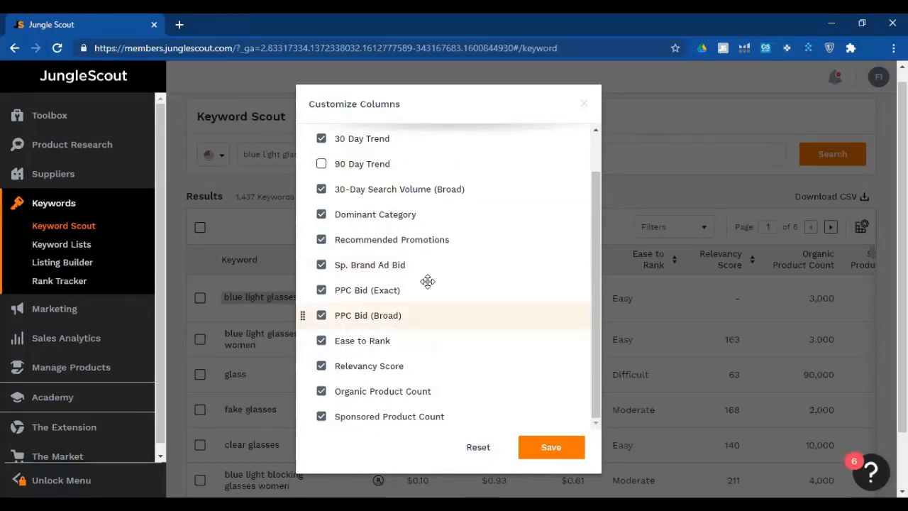
scroll(310, 219, "up", 1)
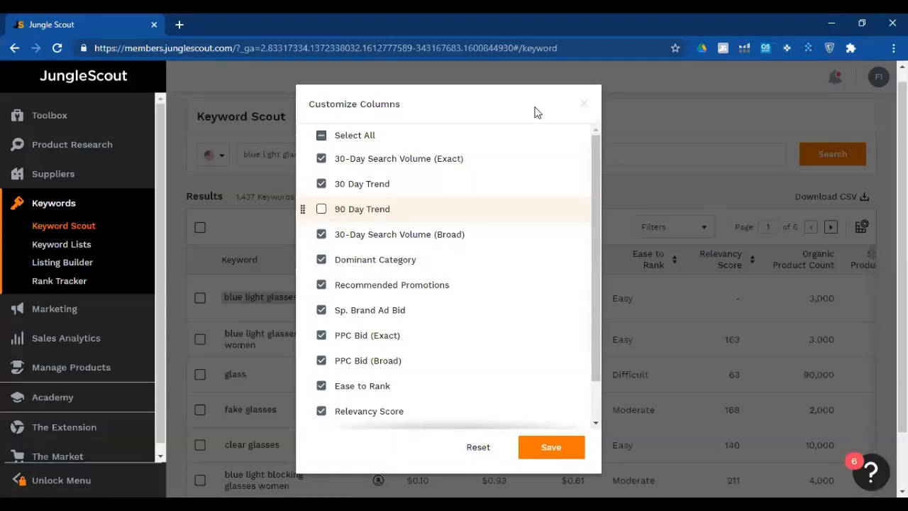
left_click(809, 260)
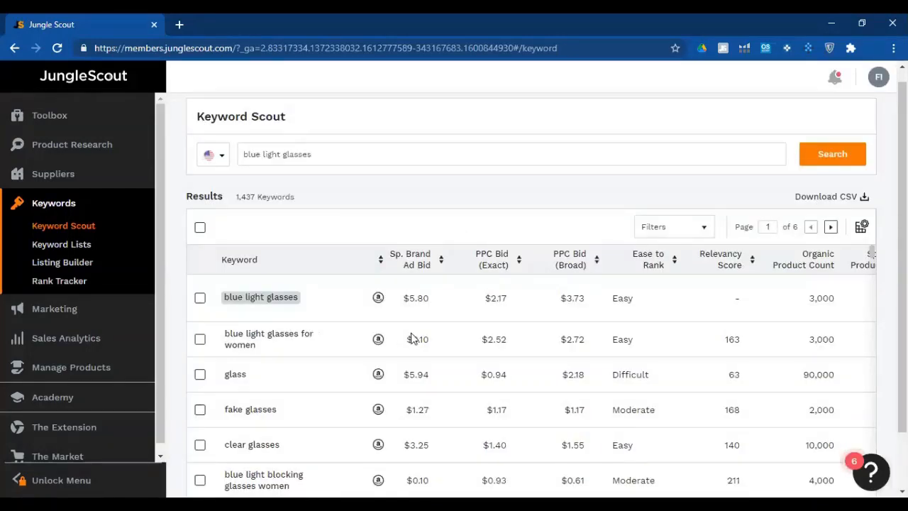
- Compare the bid, ease-to-rank and relevancy columns of the keyword results with the search volume and trend columns
scroll(858, 214, "down", 1)
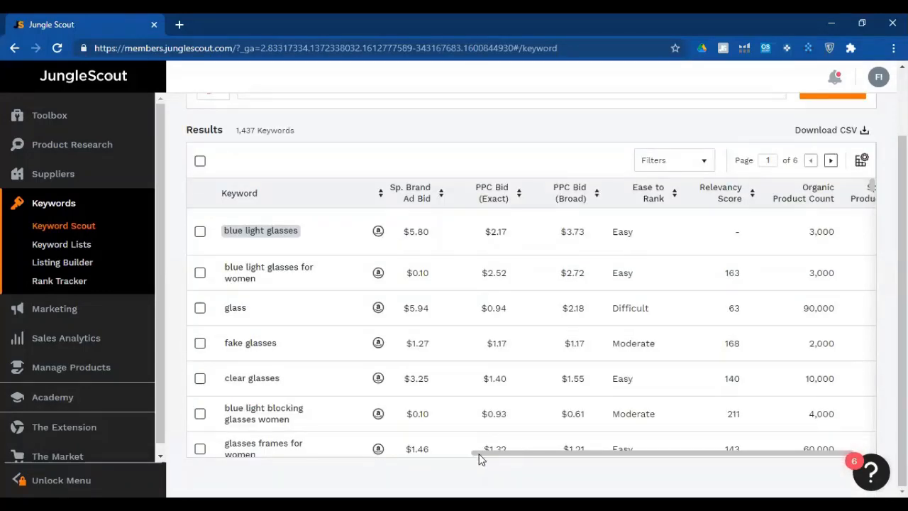
scroll(472, 323, "left", 1)
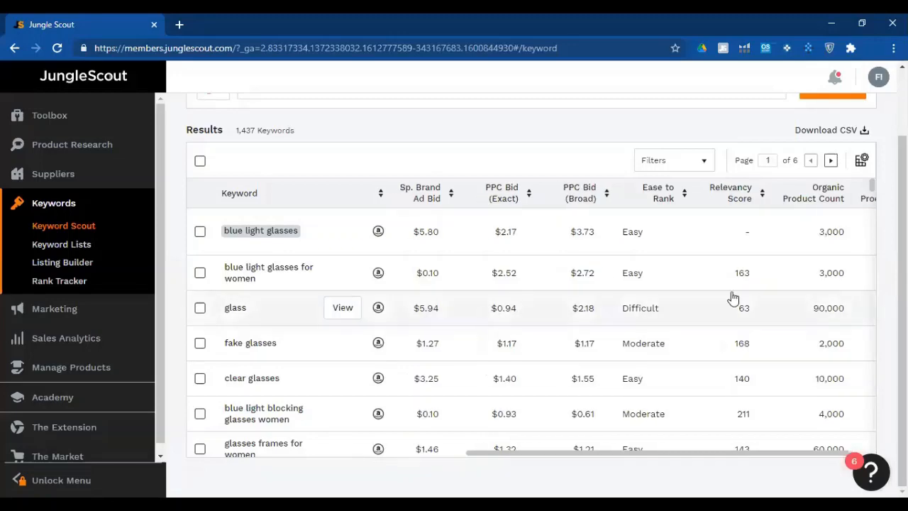
scroll(781, 253, "right", 1)
scroll(600, 222, "left", 1)
scroll(600, 223, "up", 1)
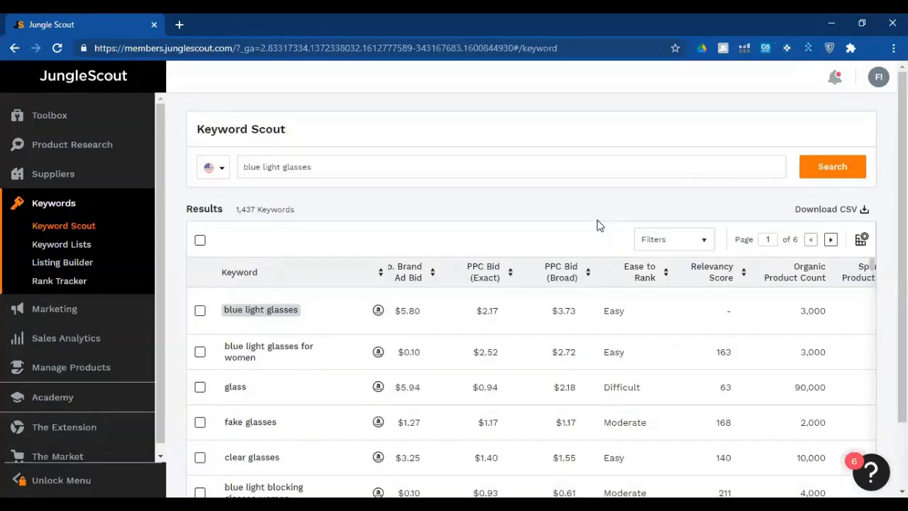
scroll(519, 301, "right", 1)
scroll(649, 300, "left", 5)
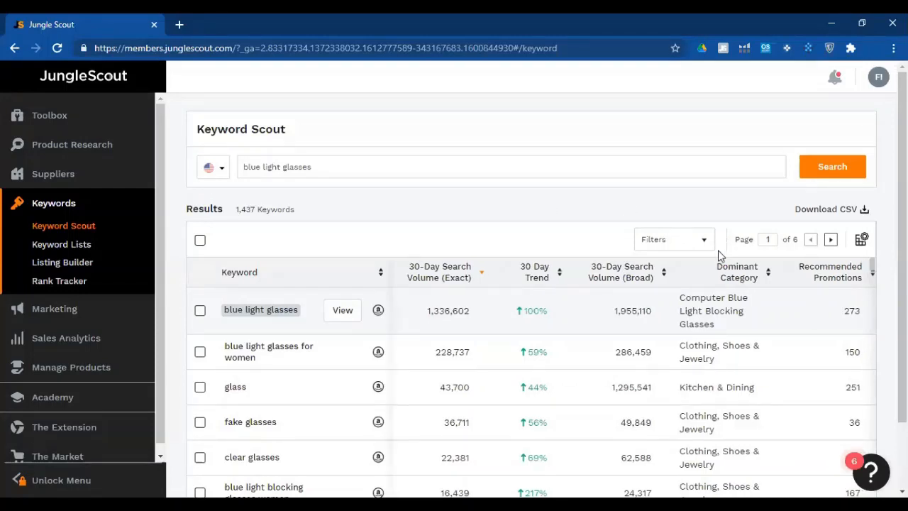
scroll(692, 246, "right", 5)
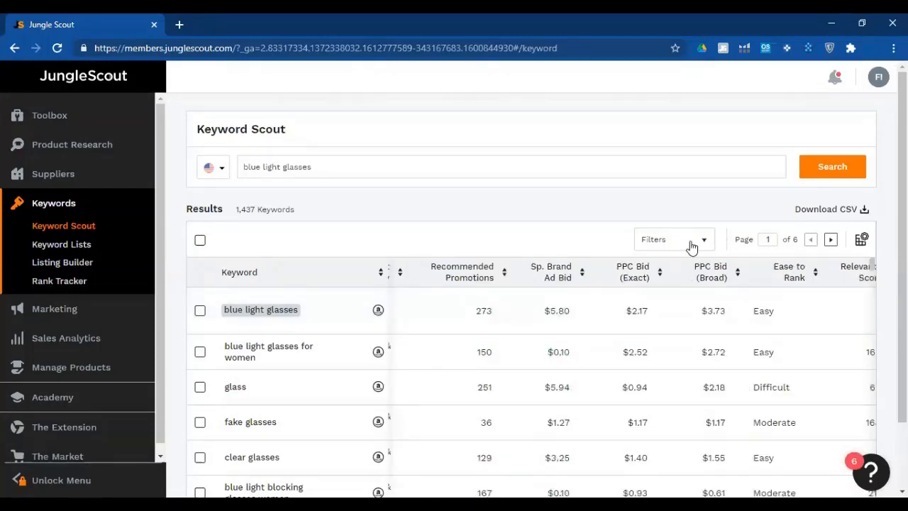
- Look over the basic filters offered for the keyword results and close them without applying any
left_click(692, 246)
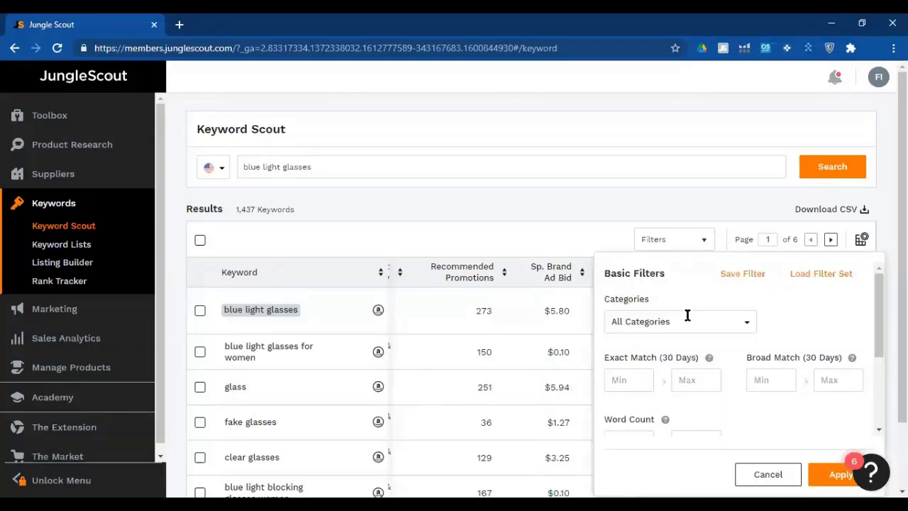
scroll(687, 315, "down", 1)
scroll(710, 312, "up", 1)
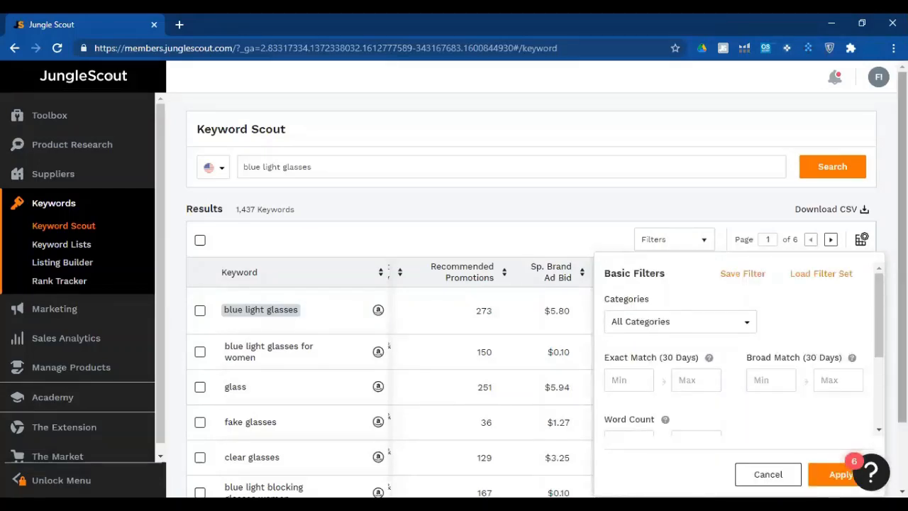
scroll(763, 303, "down", 2)
scroll(669, 232, "up", 2)
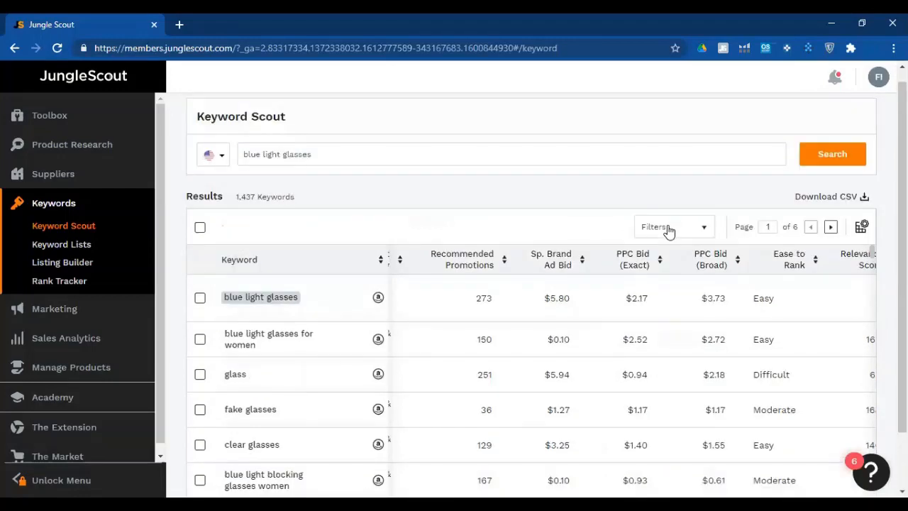
- Reopen the keyword filters and review the match volume, word count, organic product count and sponsored product count ranges
left_click(653, 220)
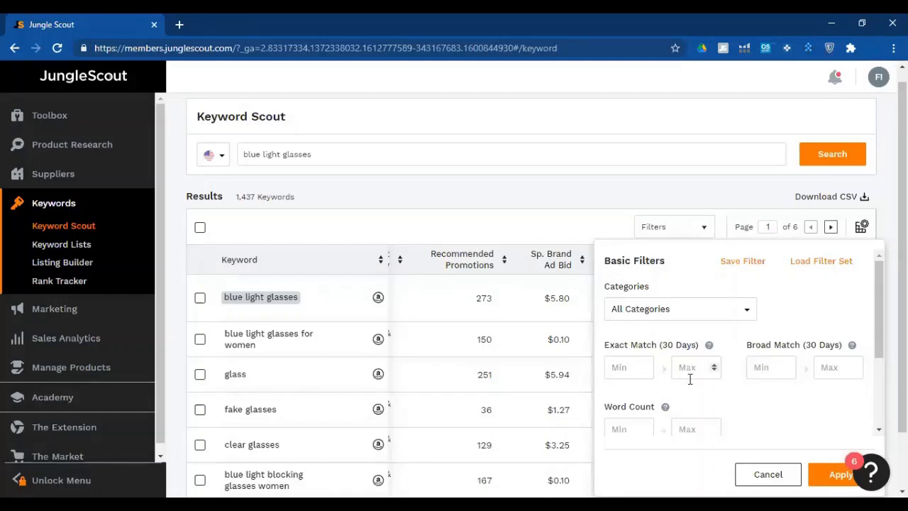
scroll(784, 304, "down", 1)
scroll(776, 312, "down", 1)
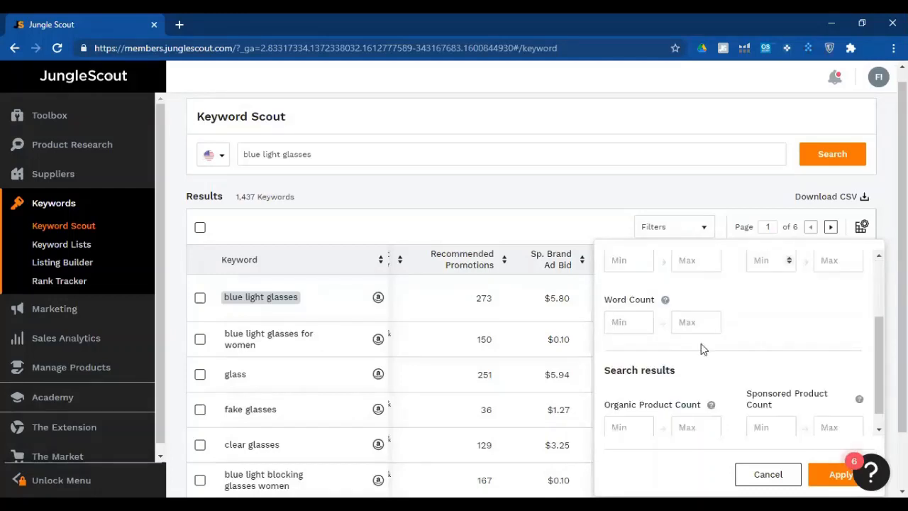
scroll(700, 346, "down", 1)
scroll(681, 333, "down", 1)
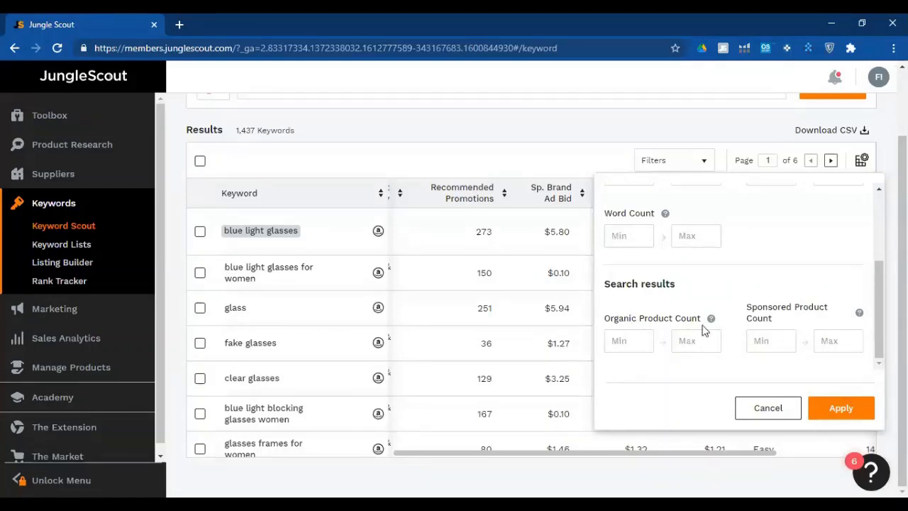
scroll(674, 298, "up", 1)
scroll(667, 312, "up", 1)
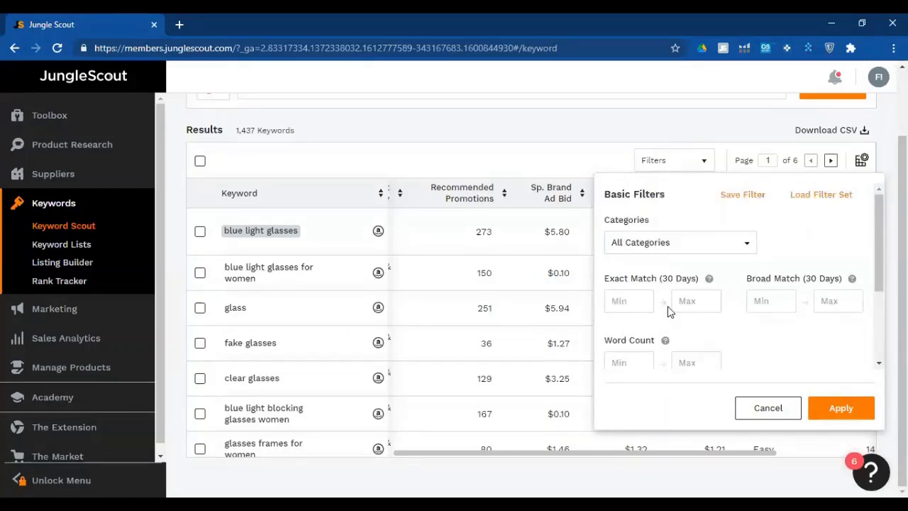
scroll(661, 330, "up", 1)
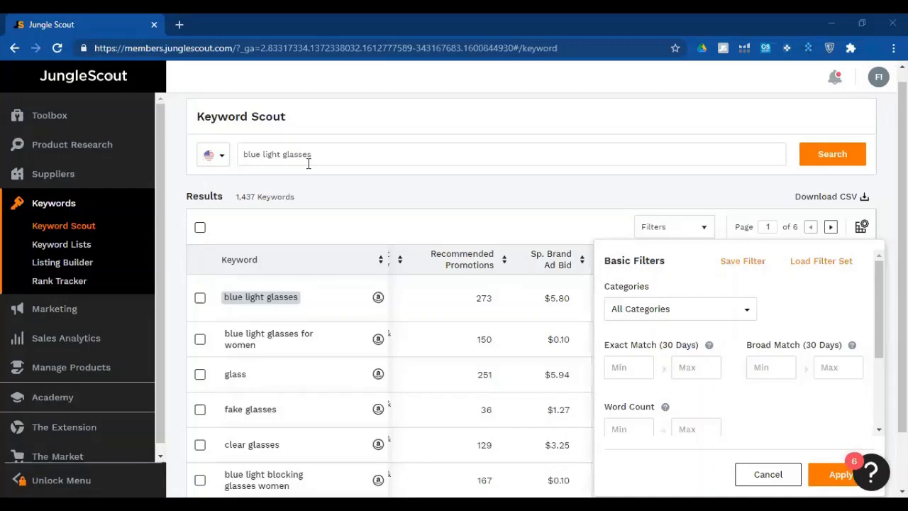
- Open Amazon.com in a new browser tab and search it for "blue light glasses"
left_click(181, 25)
type("amazon")
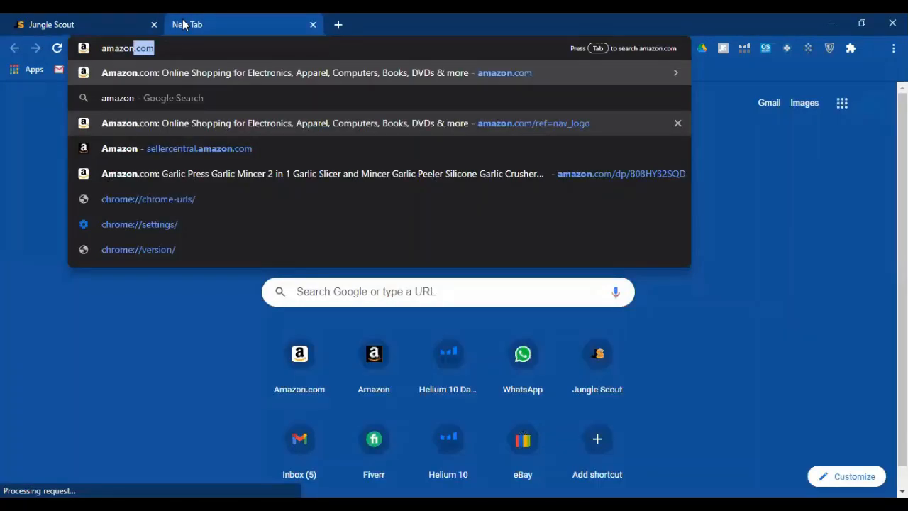
key("Return")
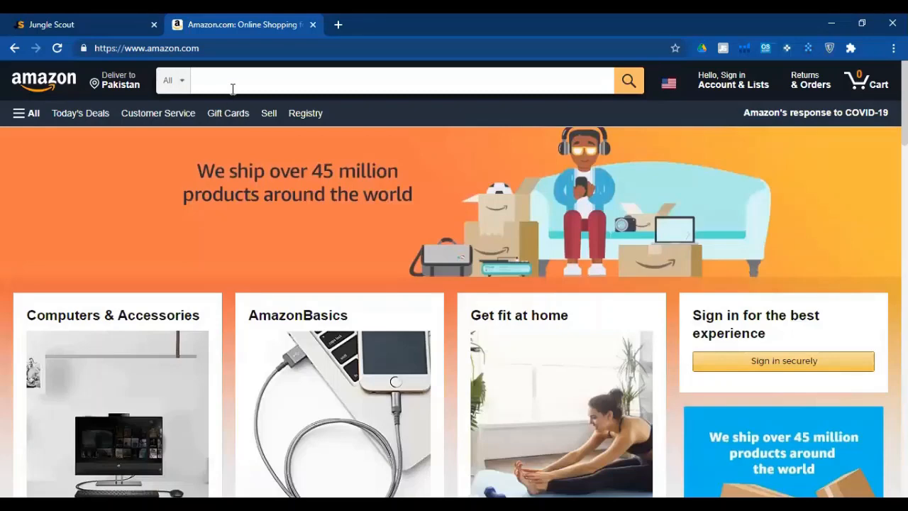
left_click(232, 89)
type("blue light glasses")
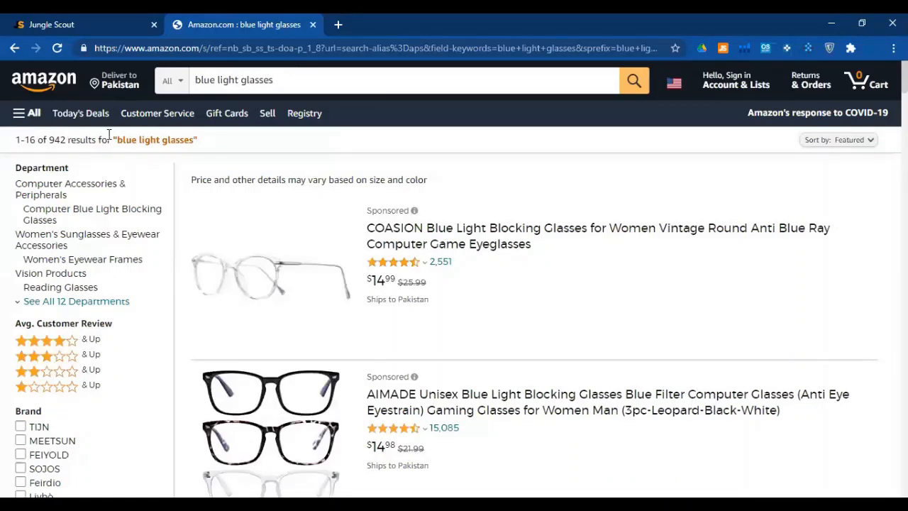
- Check the number of results Amazon lists for the blue light glasses search and return to the Jungle Scout page
left_click_drag(200, 140, 62, 139)
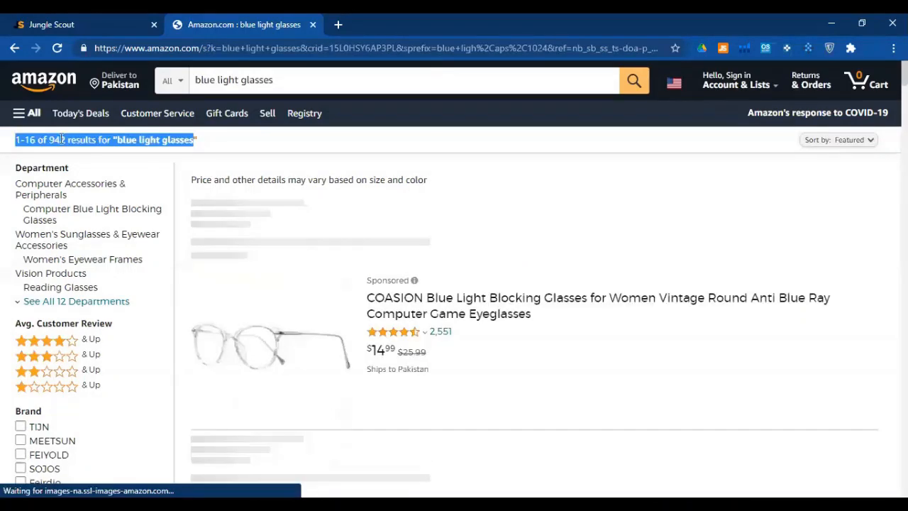
left_click(70, 140)
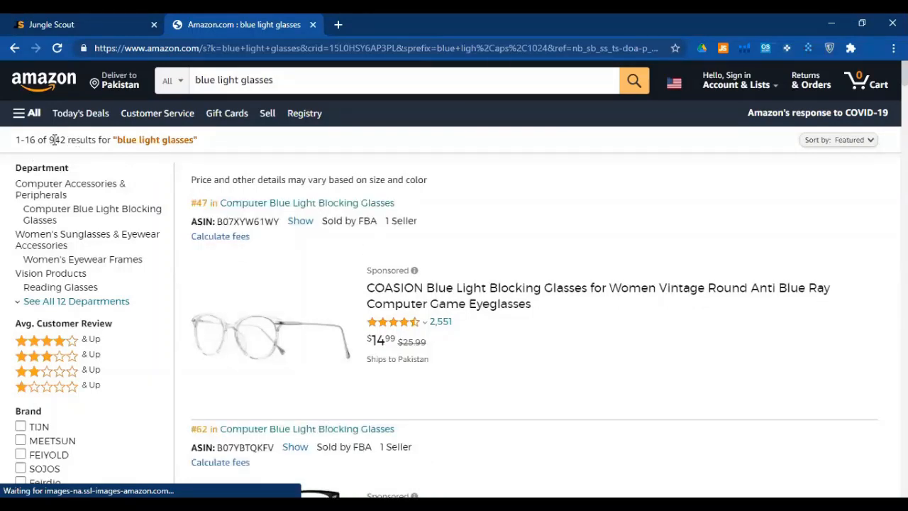
left_click_drag(50, 140, 100, 140)
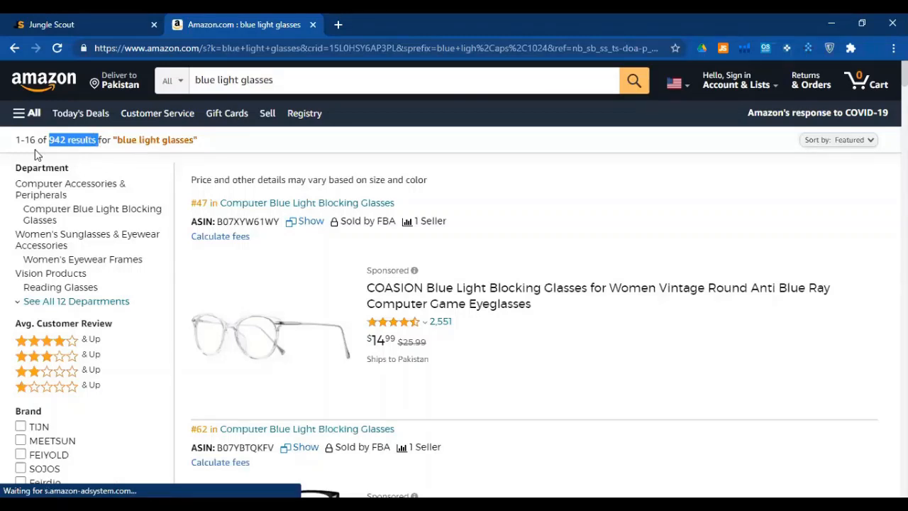
left_click(59, 140)
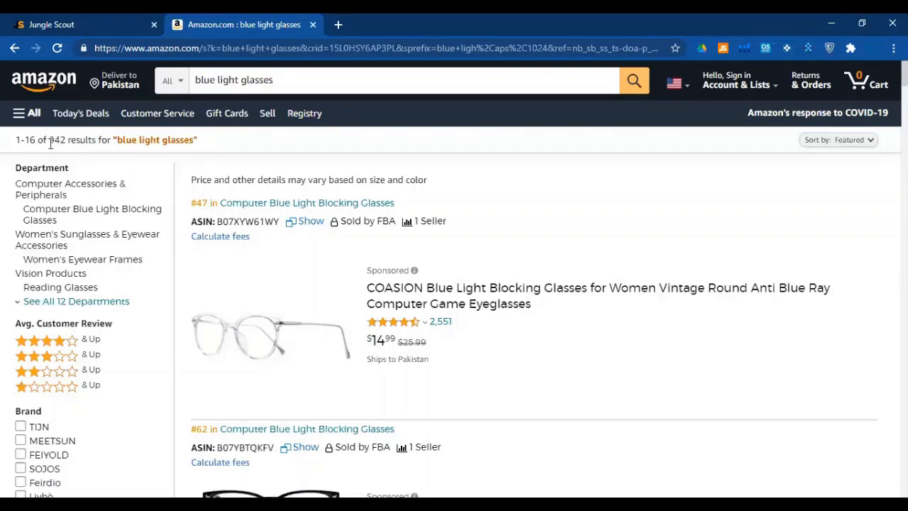
double_click(53, 141)
left_click(98, 21)
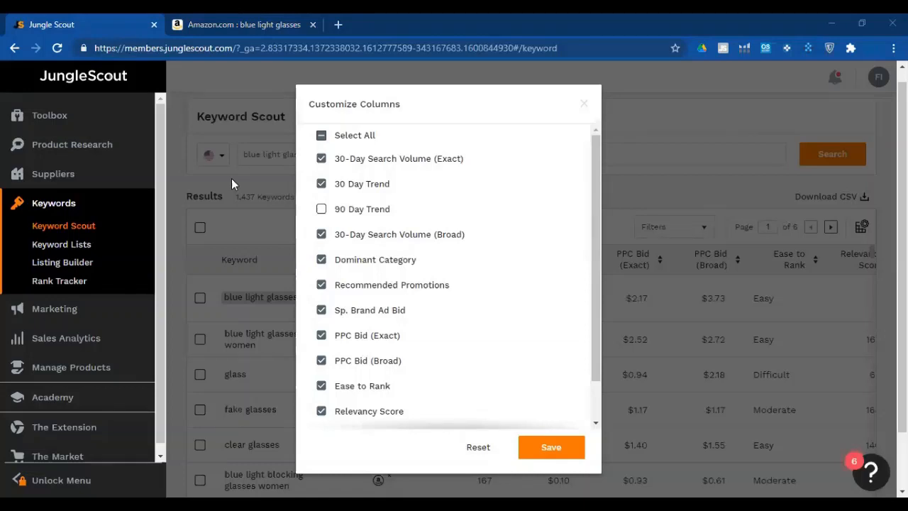
- Copy the COASION listing's ASIN B07XYW61WY from Amazon and replace the Keyword Scout search term with it
left_click_drag(757, 185, 827, 213)
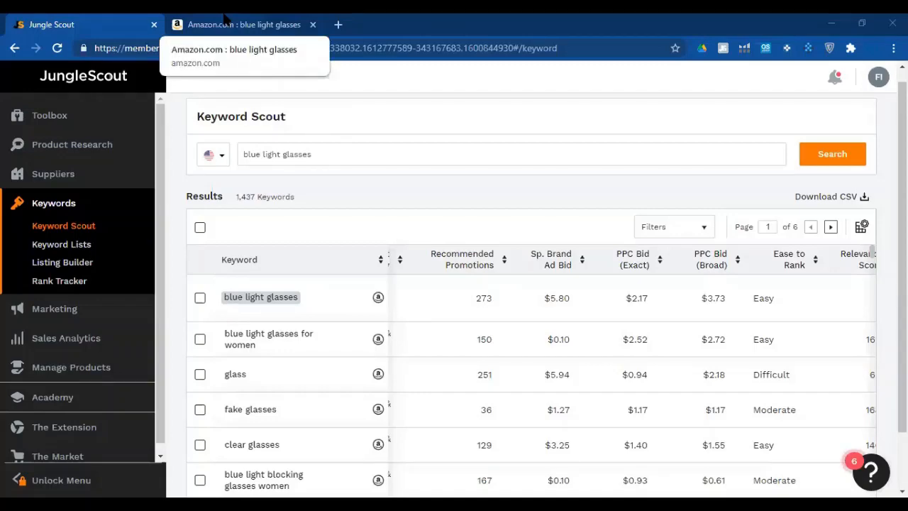
left_click(224, 19)
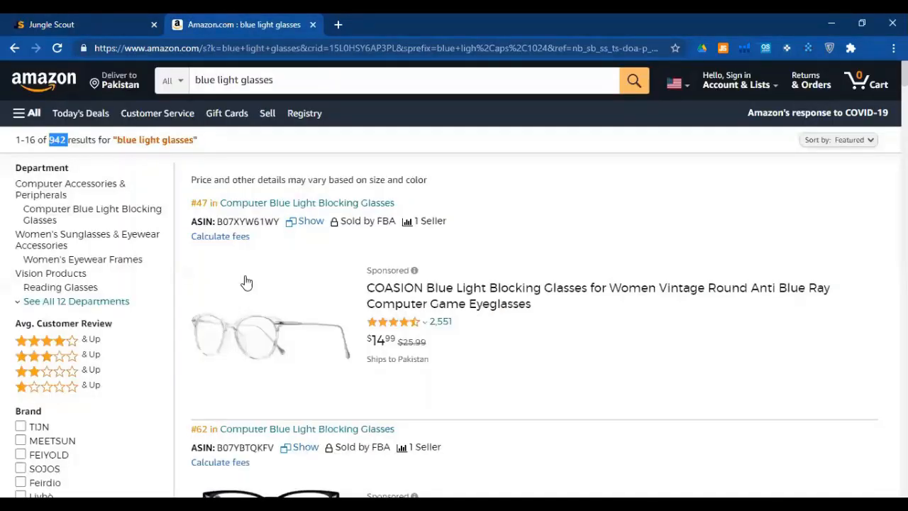
double_click(254, 222)
key("ctrl+c")
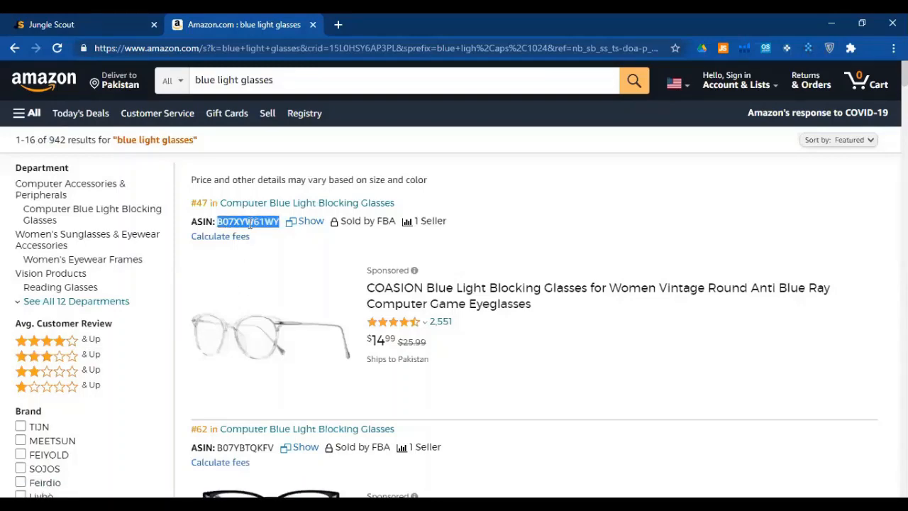
left_click(138, 17)
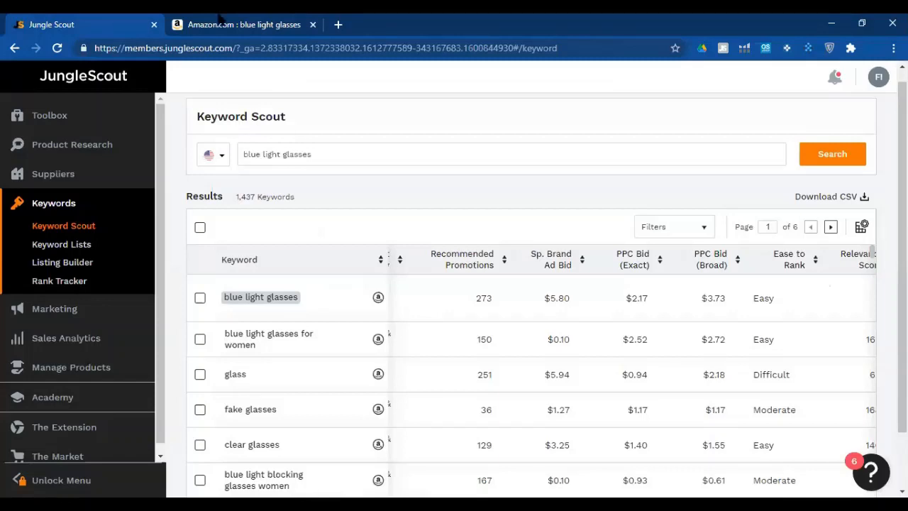
triple_click(291, 151)
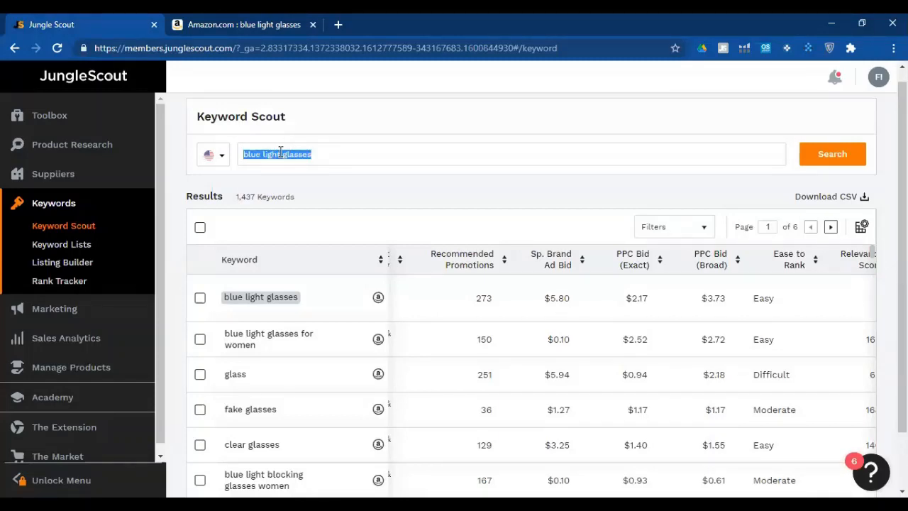
key("ctrl+v")
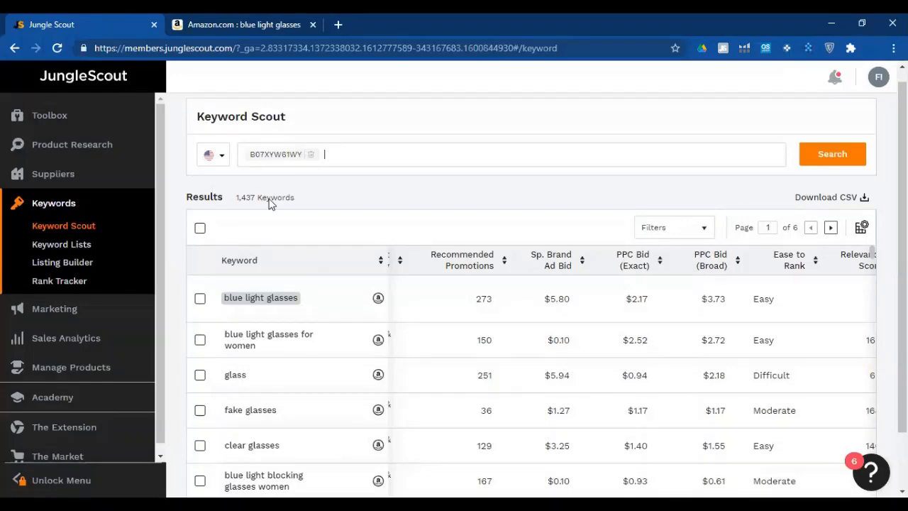
- Add the ASINs B07YBTQKFV and B088NHC8X9 of the next two Amazon listings to the Keyword Scout search
key("ctrl+Tab")
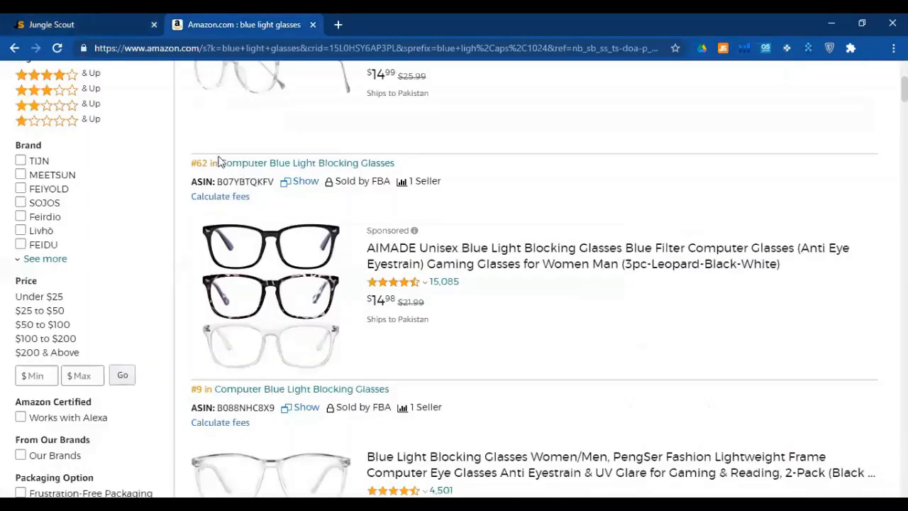
key("ctrl+Tab")
type("B07YBTQKFV")
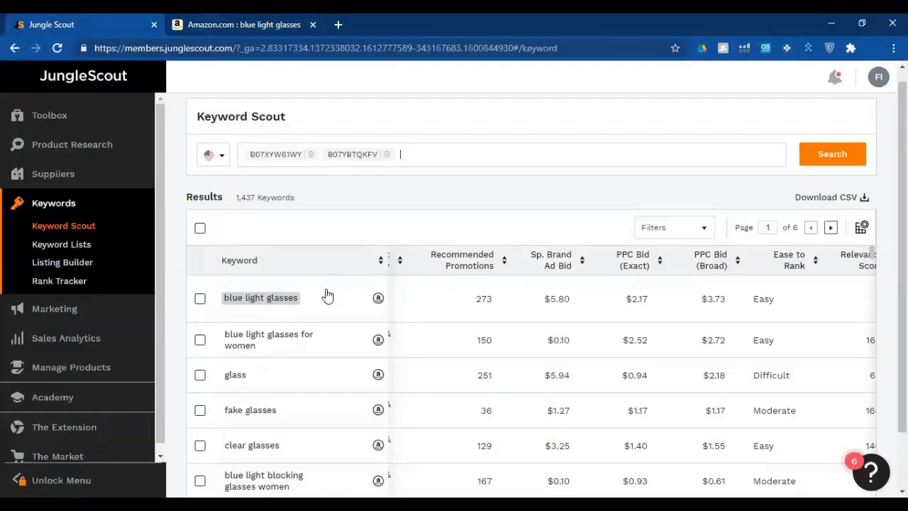
key("ctrl+Tab")
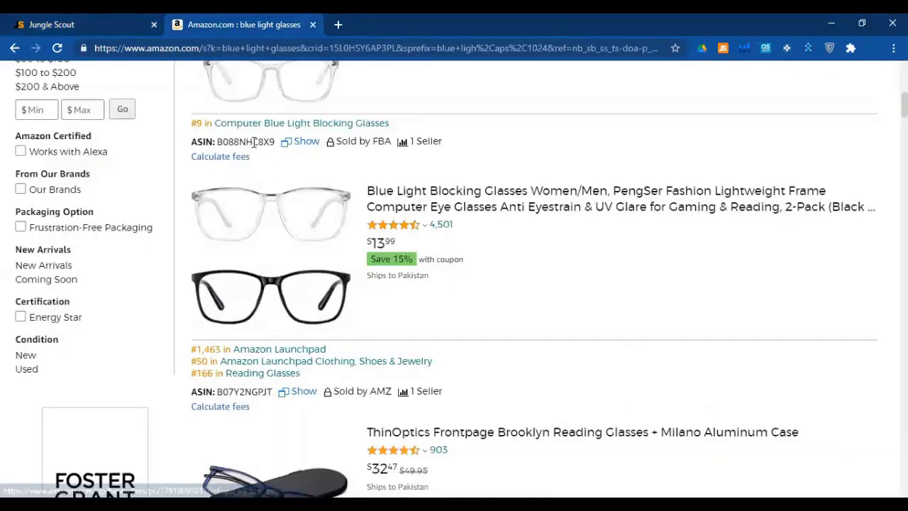
double_click(254, 142)
key("ctrl+Tab")
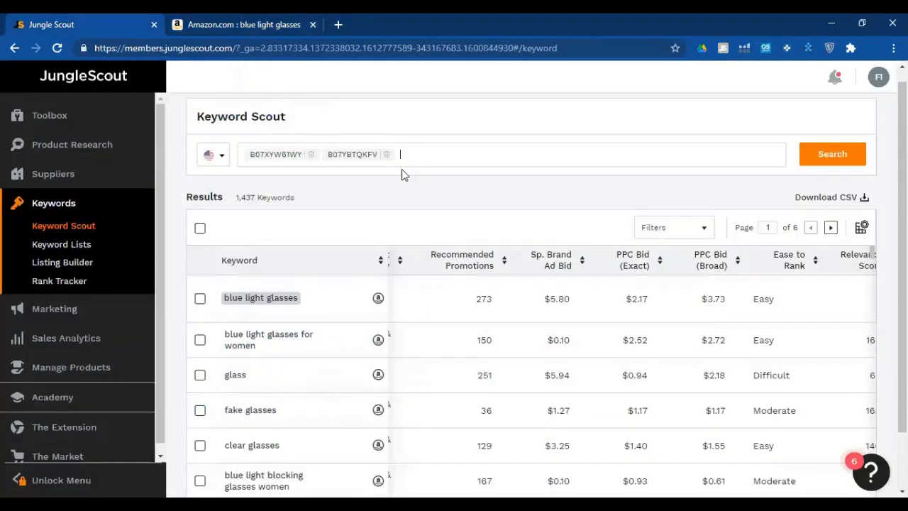
type("B088NHC8X9")
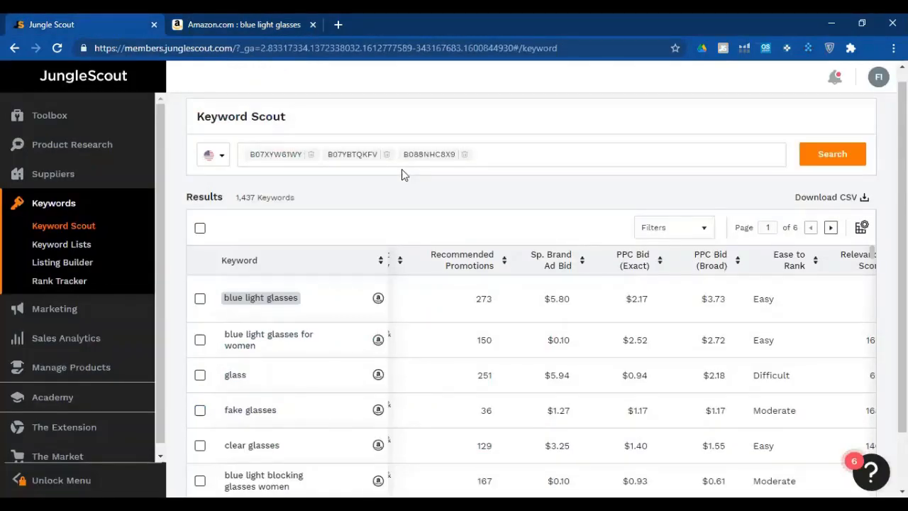
- Review the rank, ASIN and seller details shown above the PengSer listing on Amazon and return to Keyword Scout's ASIN entry
key("ctrl+Tab")
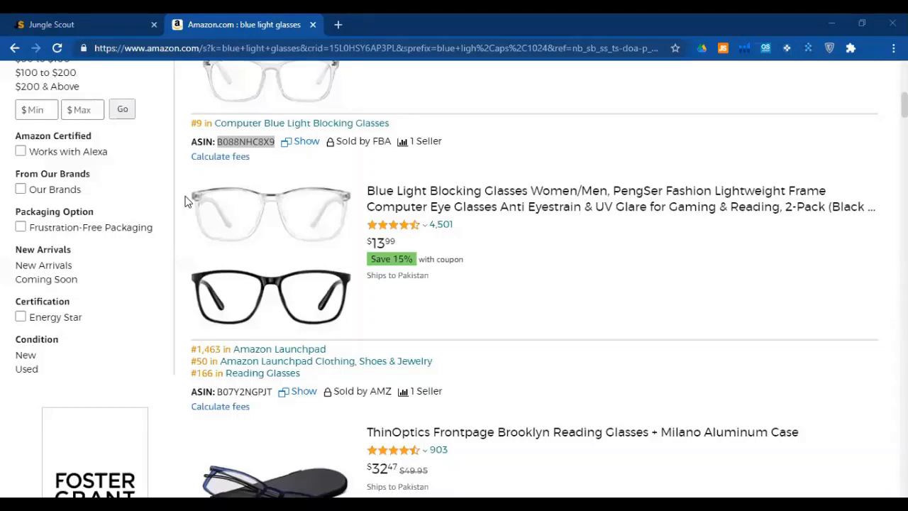
scroll(193, 229, "up", 2)
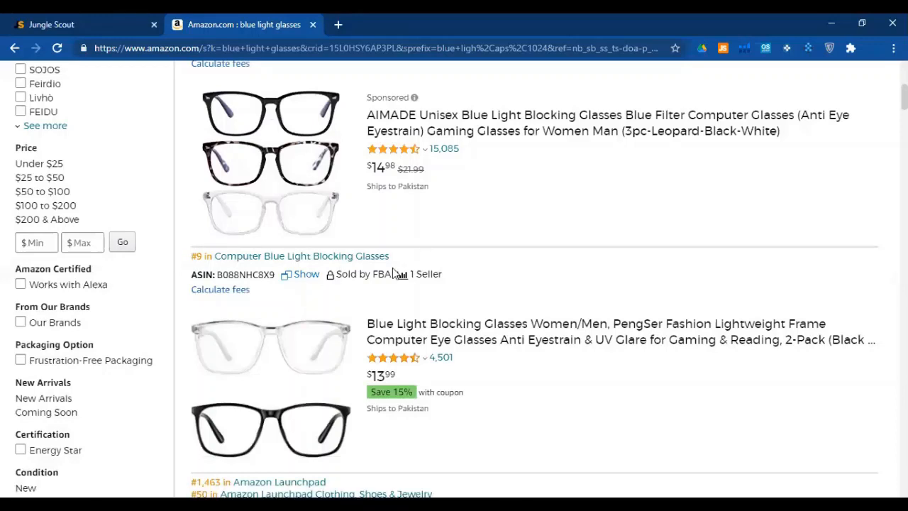
triple_click(254, 290)
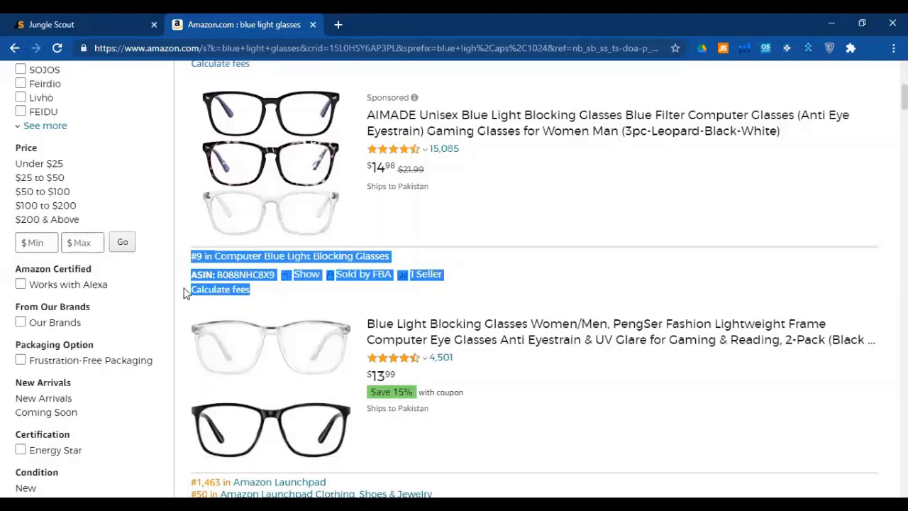
left_click(374, 286)
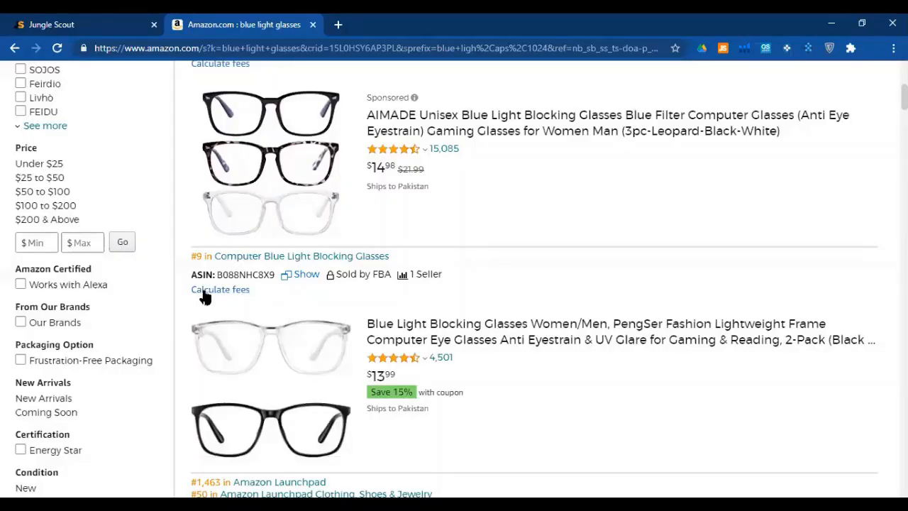
left_click(92, 21)
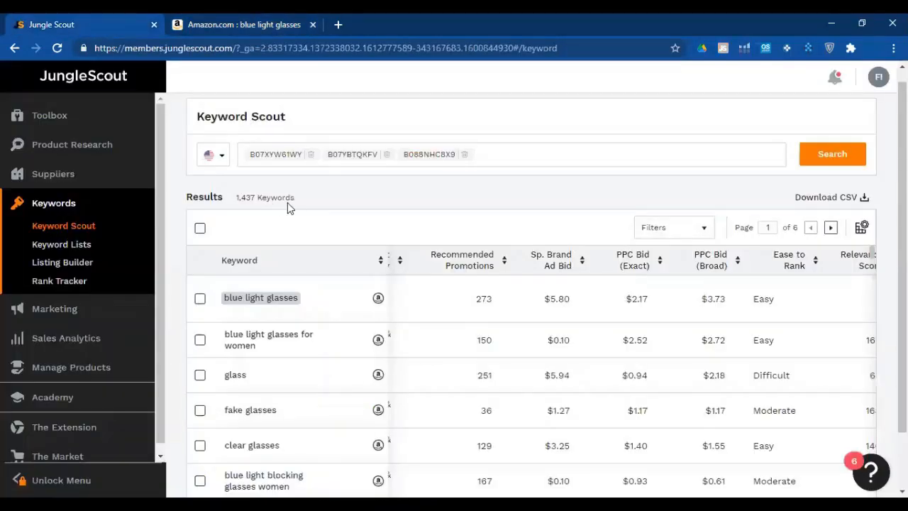
scroll(355, 170, "up", 1)
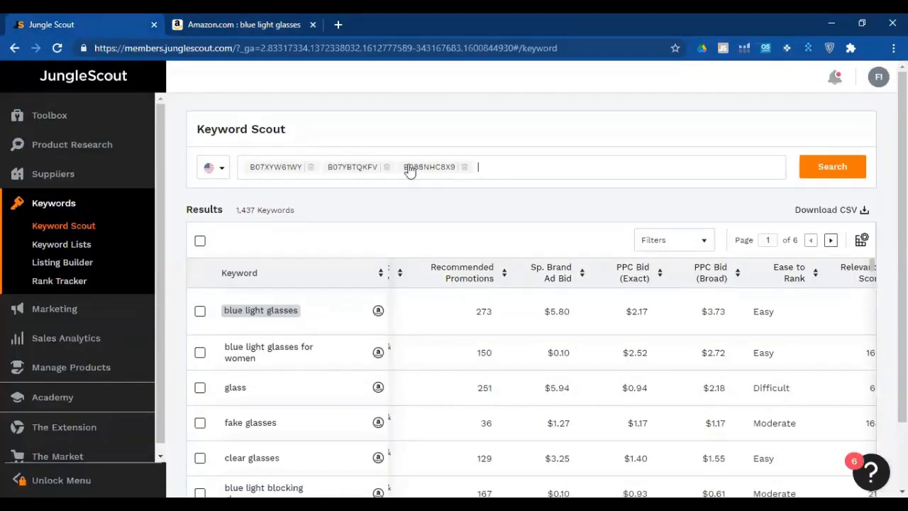
left_click(451, 167)
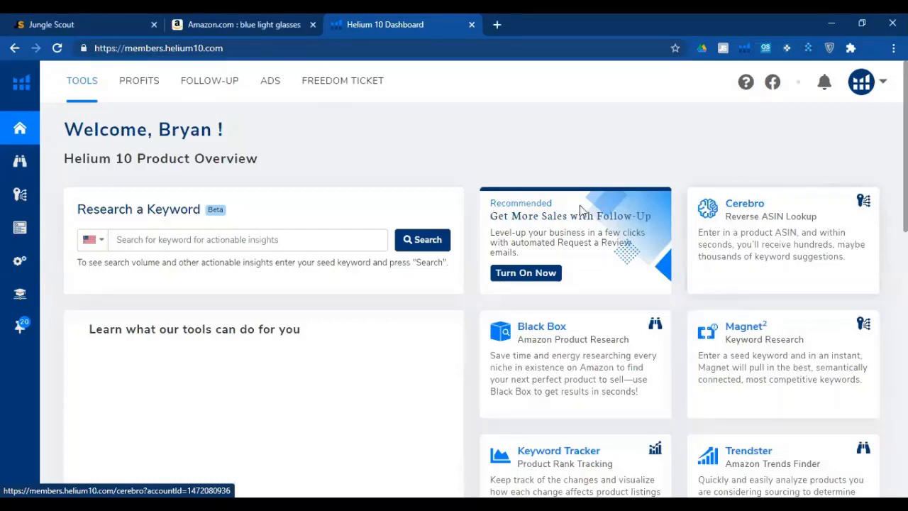
- Enter the Amazon ASINs B07XYW61WY, B07YBTQKFV and B088NHC8X9 into Helium 10's Cerebro reverse ASIN lookup
left_click(234, 24)
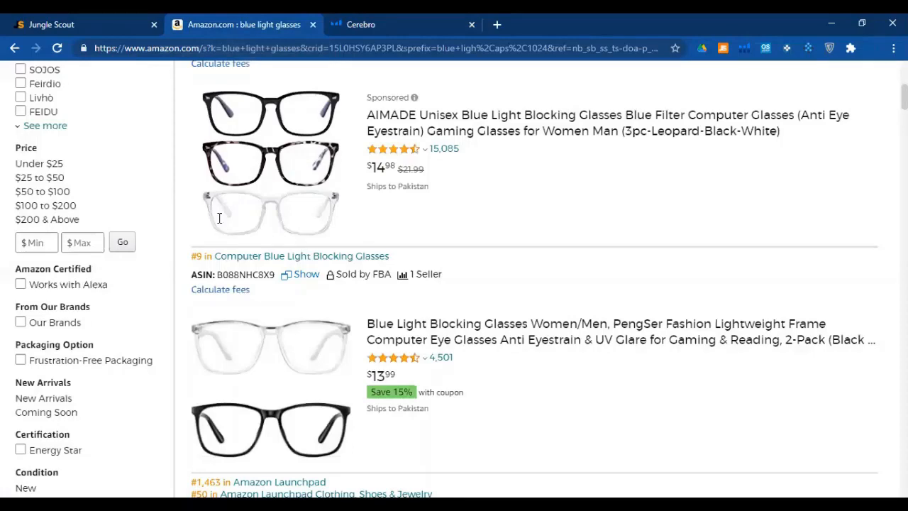
scroll(280, 300, "up", 5)
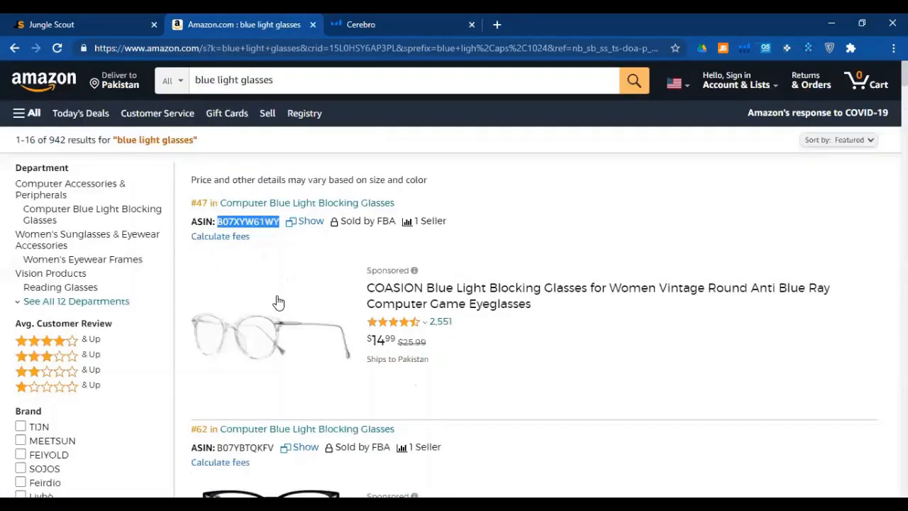
left_click(346, 21)
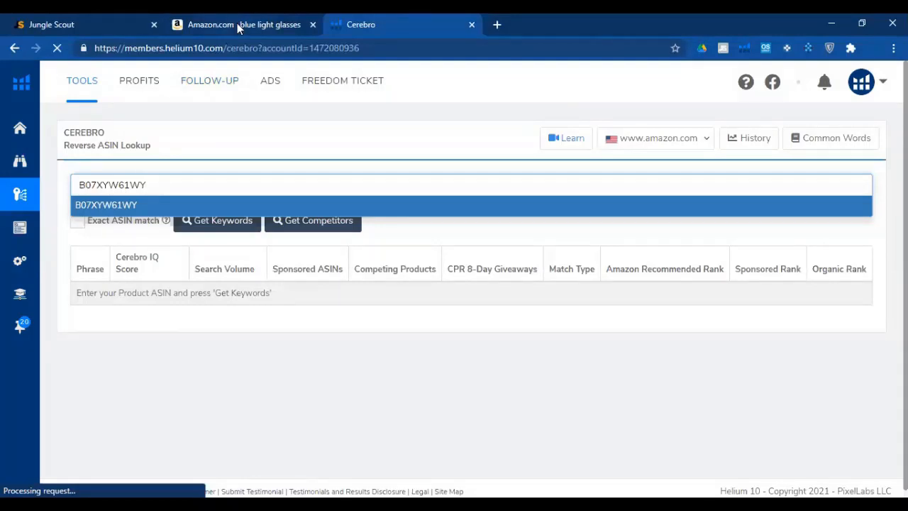
left_click(239, 27)
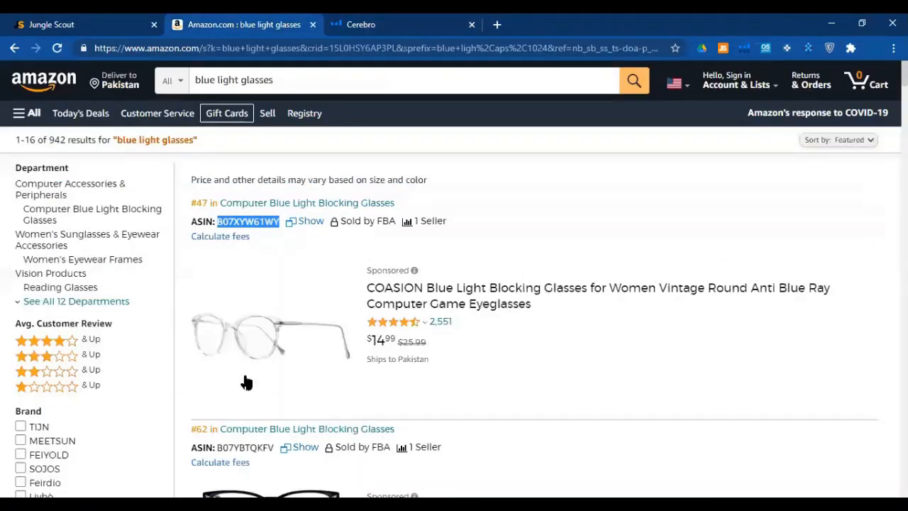
left_click(339, 22)
type("B07YBTQKFV")
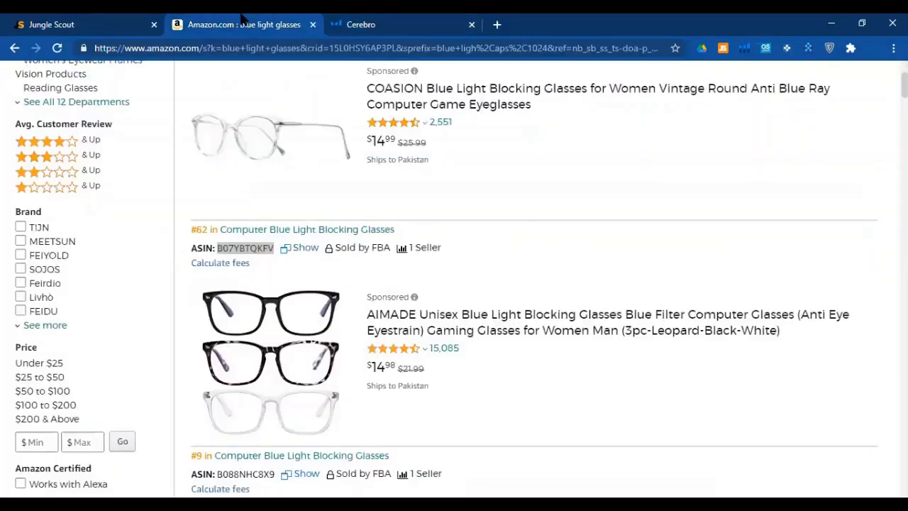
left_click(240, 24)
left_click(356, 24)
type("B07YBTQKFV")
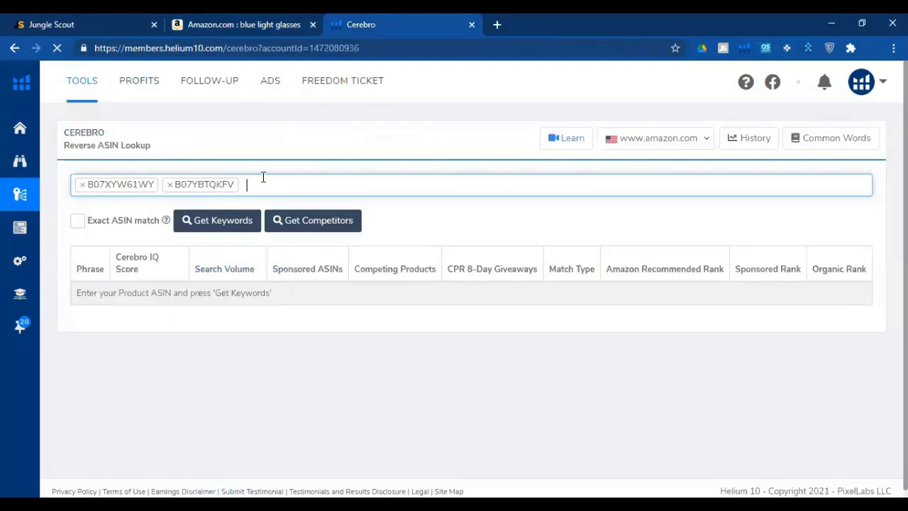
type("B088NHC8X9")
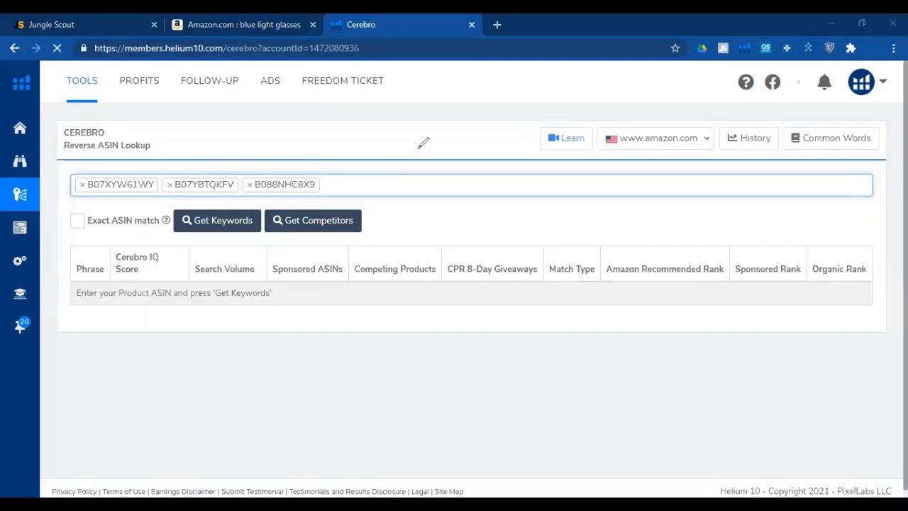
- Point out Cerebro's Reverse ASIN Lookup heading with a red arrow and return to Jungle Scout's Keyword Scout
left_click_drag(152, 120, 146, 144)
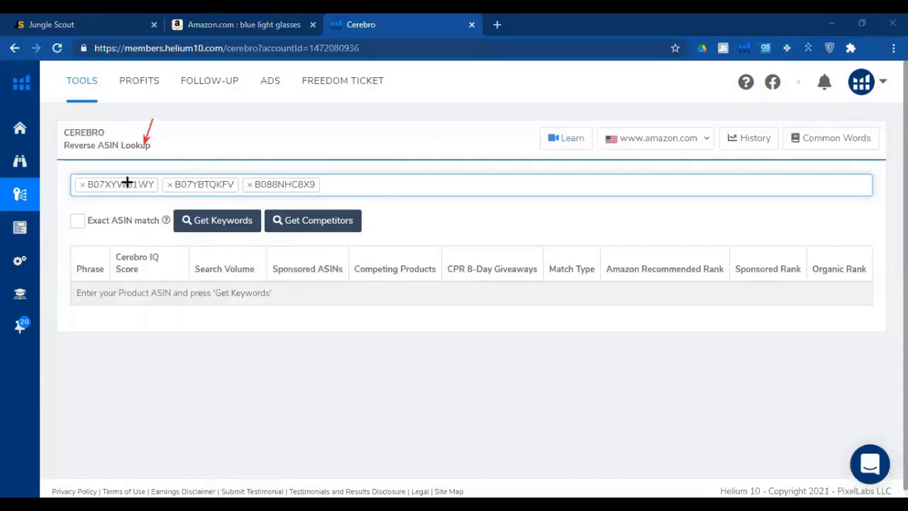
left_click_drag(127, 183, 127, 183)
left_click(109, 16)
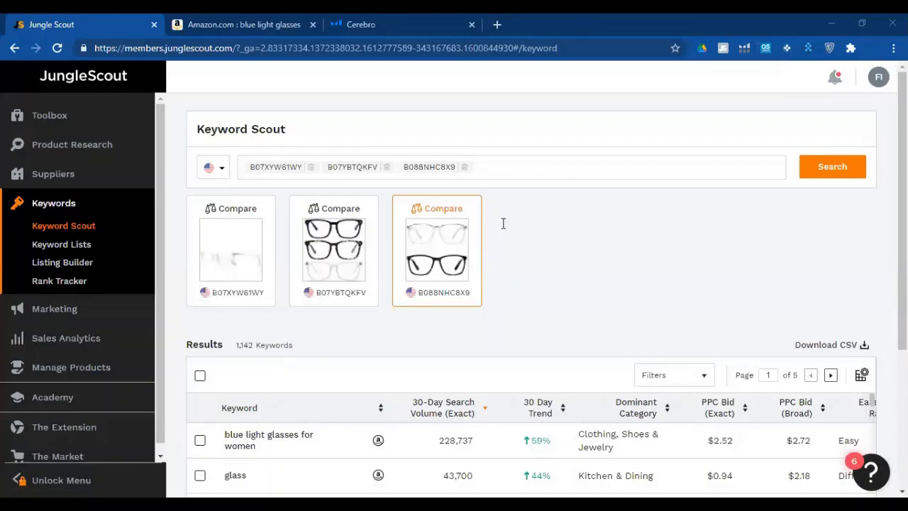
- Annotate the area beside the product comparison cards with "This is my product" and "This is my identified product which I most probably will launch"
left_click(528, 219)
type("This i")
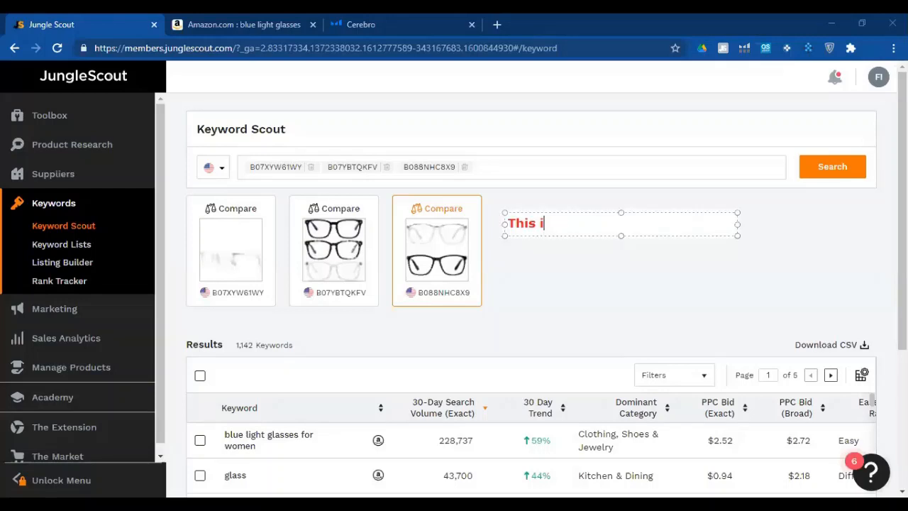
type("s my prod")
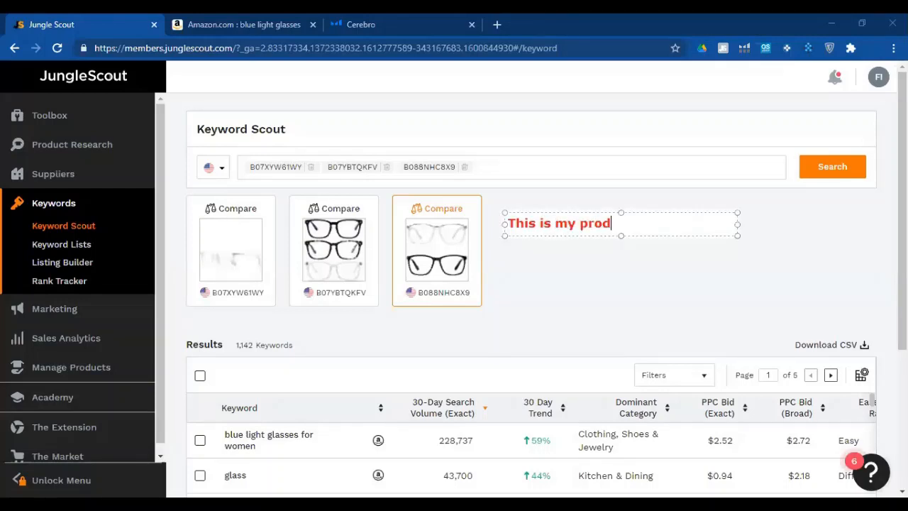
type("uct")
key("Return")
key("Return")
type("This is my i")
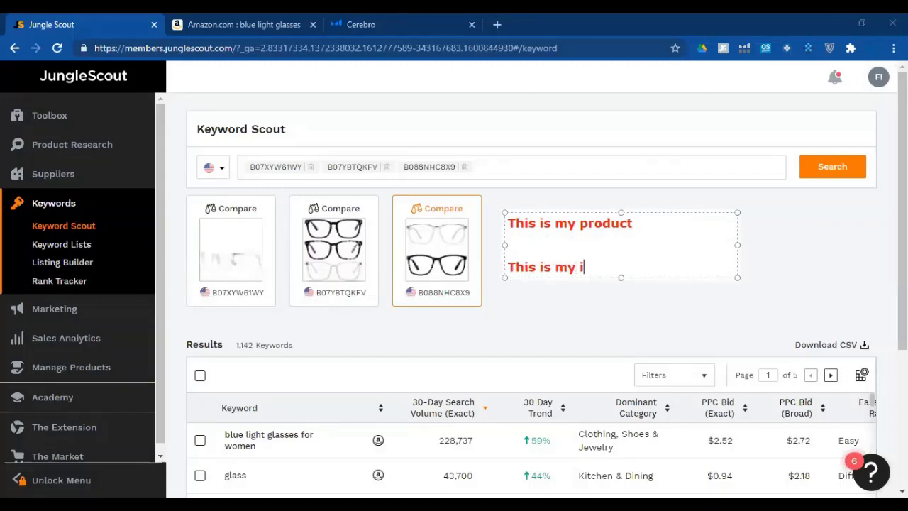
type("dentified")
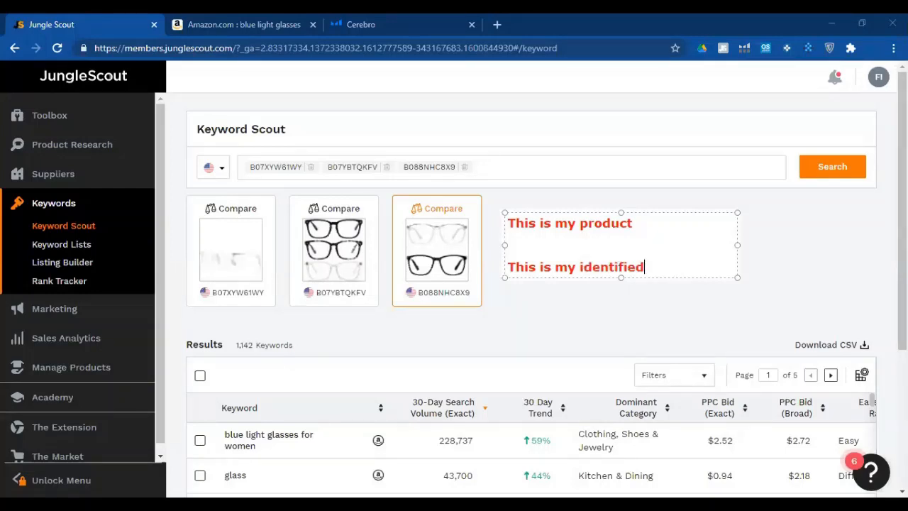
type(" product")
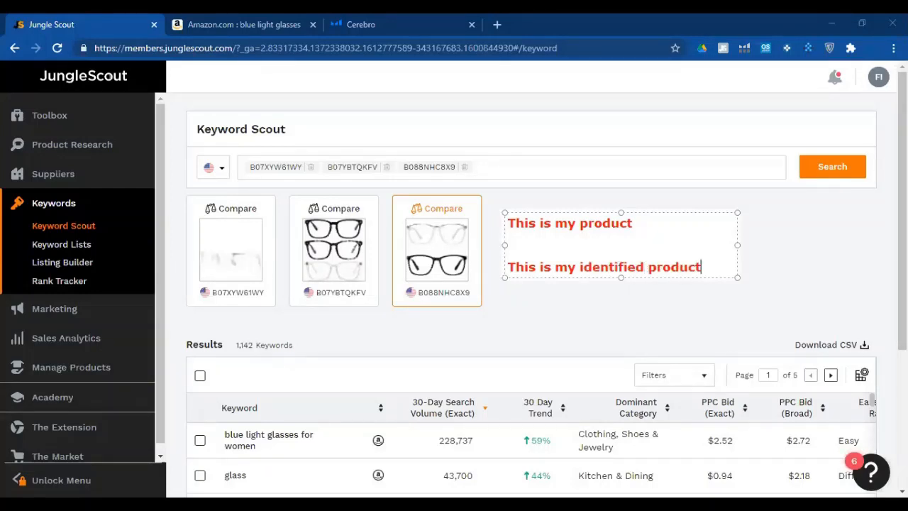
type(" which I")
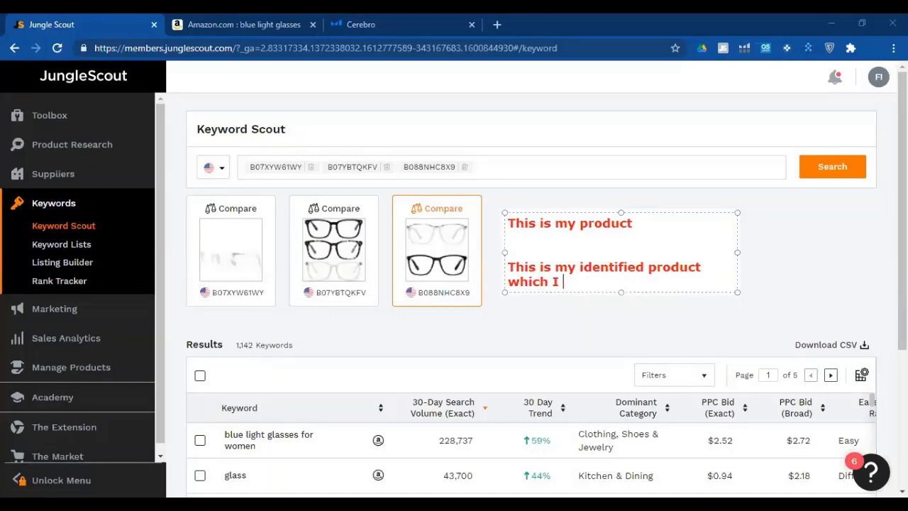
type(" i")
key("BackSpace")
type("most proba")
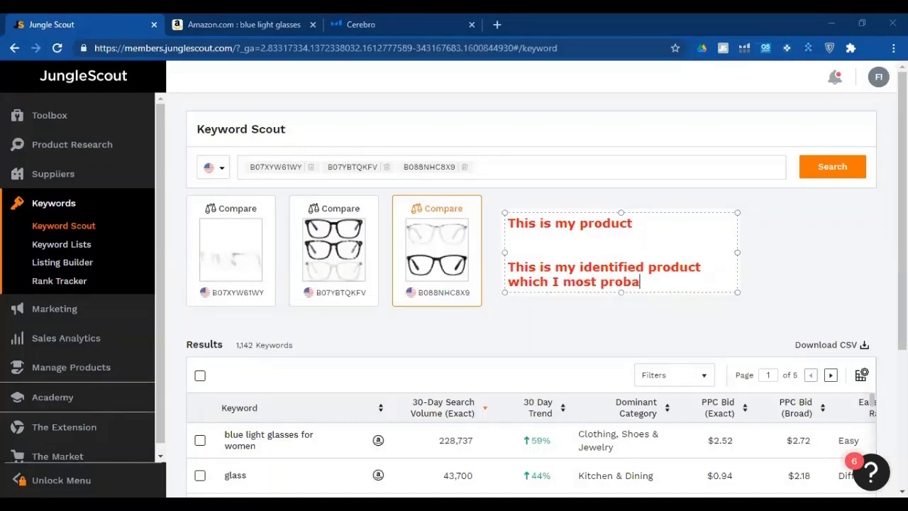
type("bly will launch")
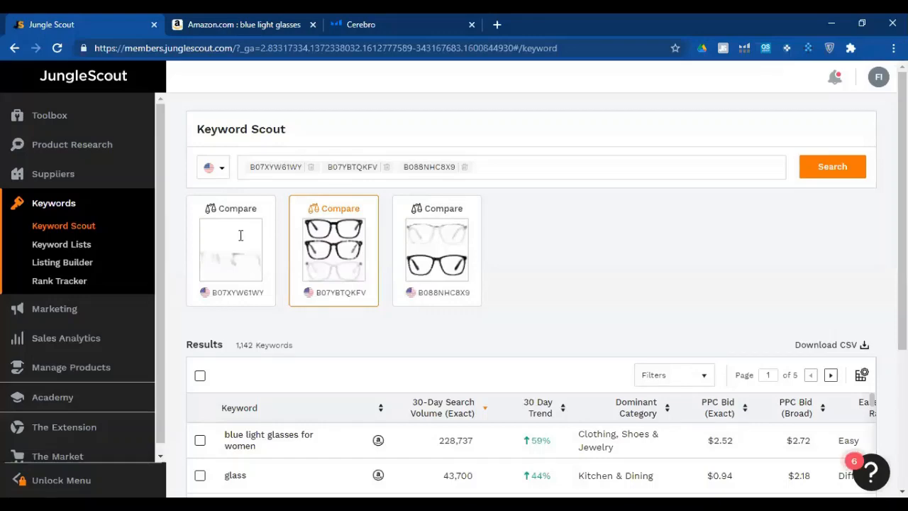
- Examine the blue light glasses keyword results and outline the three product comparison cards with a red rectangle
scroll(241, 237, "down", 3)
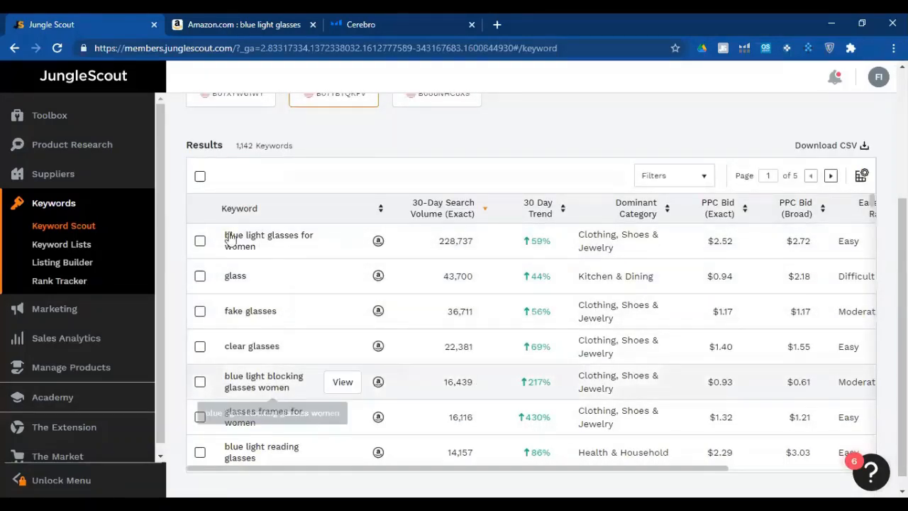
scroll(229, 239, "up", 3)
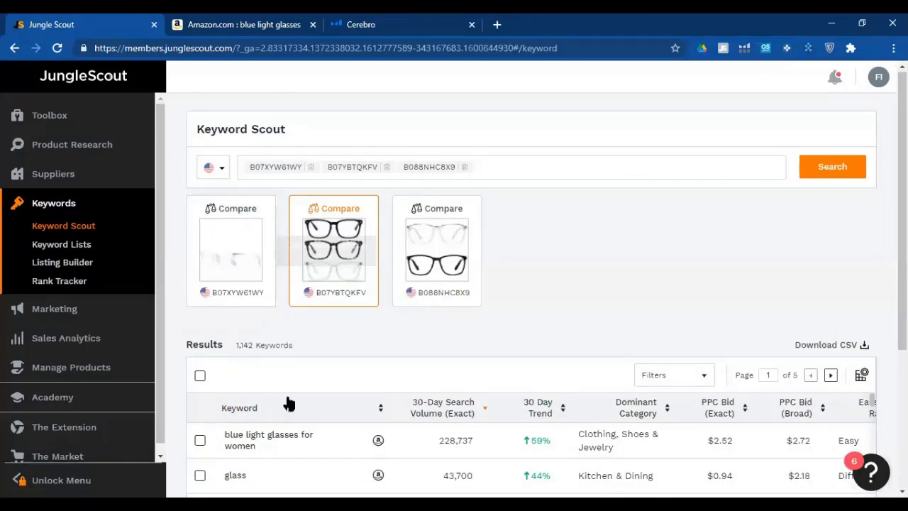
scroll(306, 463, "down", 3)
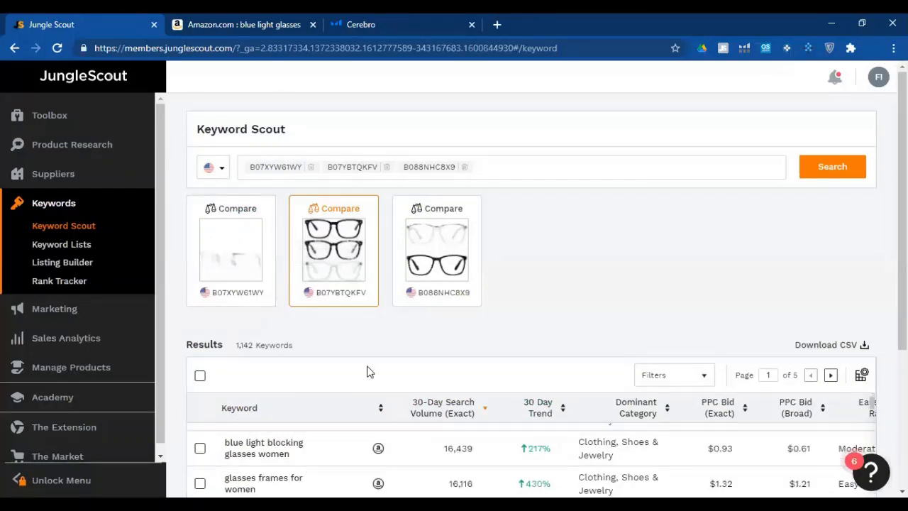
scroll(367, 367, "up", 3)
scroll(393, 282, "down", 1)
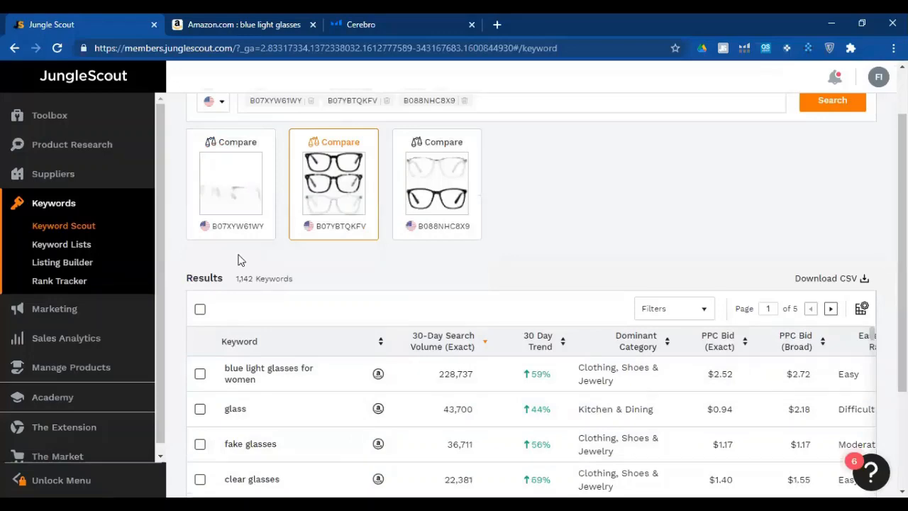
scroll(251, 252, "down", 1)
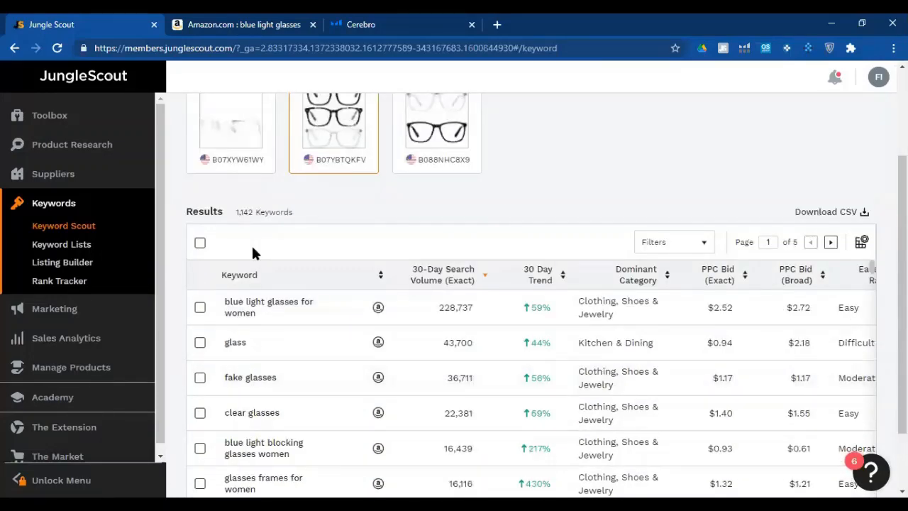
scroll(358, 189, "up", 2)
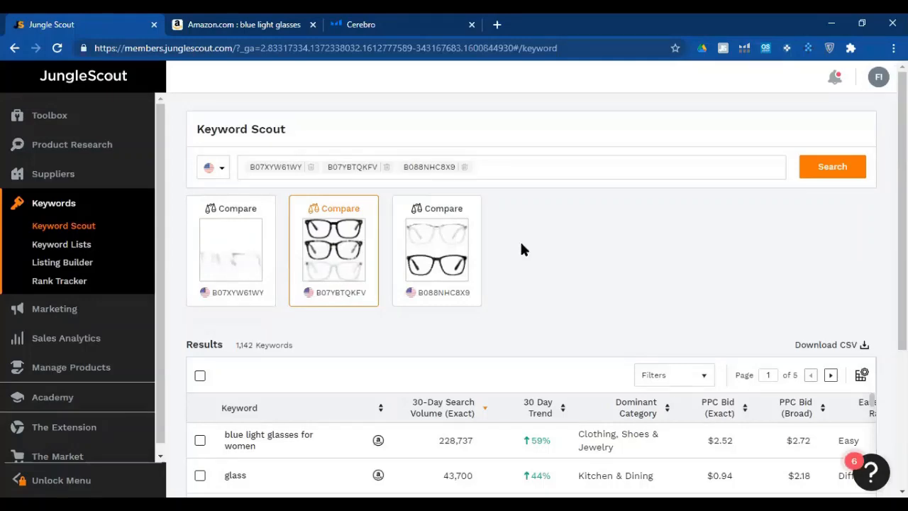
scroll(538, 224, "down", 1)
mouse_move(179, 189)
left_mouse_down()
mouse_move(238, 275)
mouse_move(433, 318)
mouse_move(493, 315)
left_mouse_up()
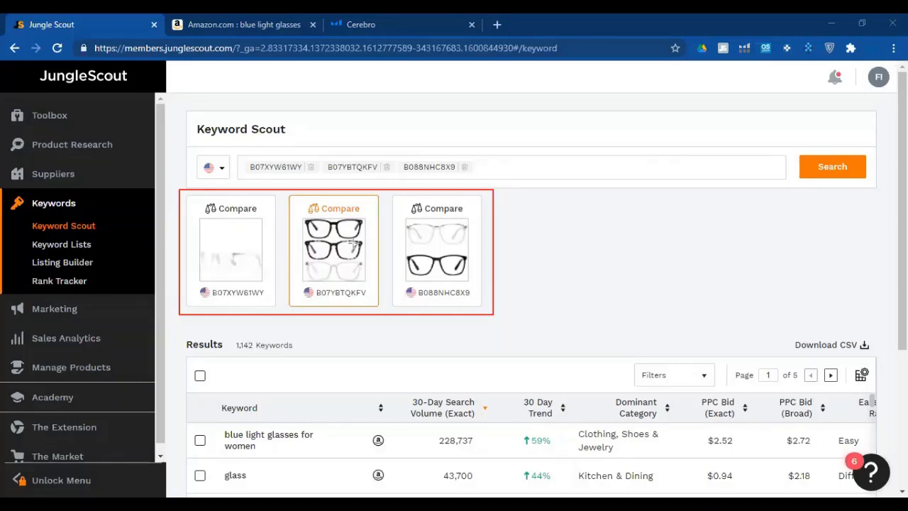
key("Escape")
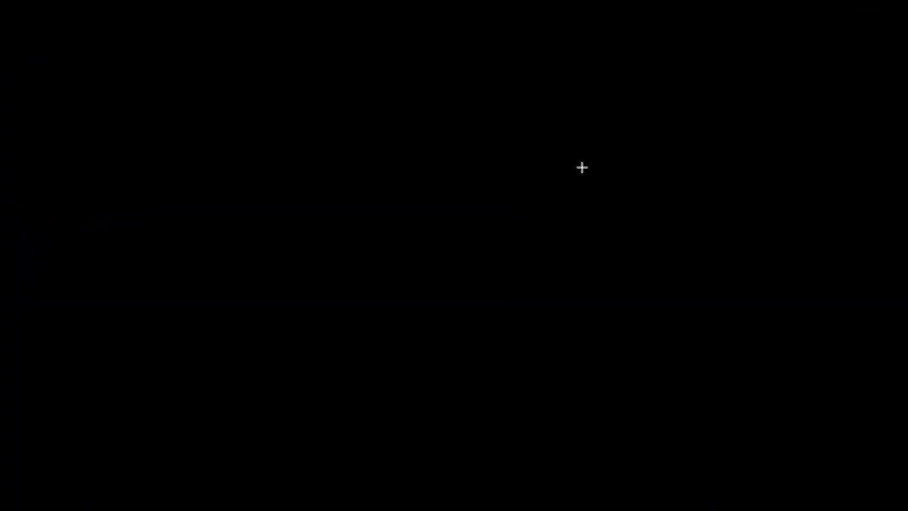
- Switch to Amazon, search for "vegetable cutter" and browse the listings for products to compare
left_click(232, 32)
left_click(230, 87)
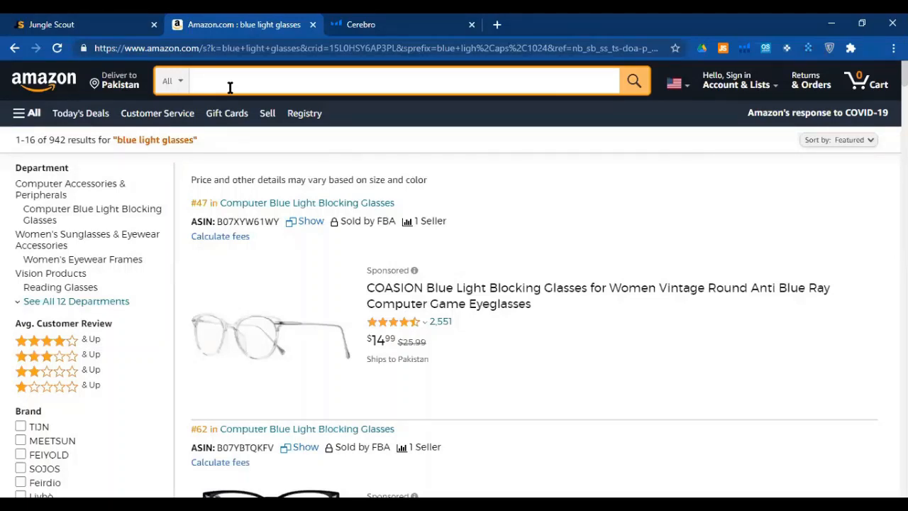
type("vegeta")
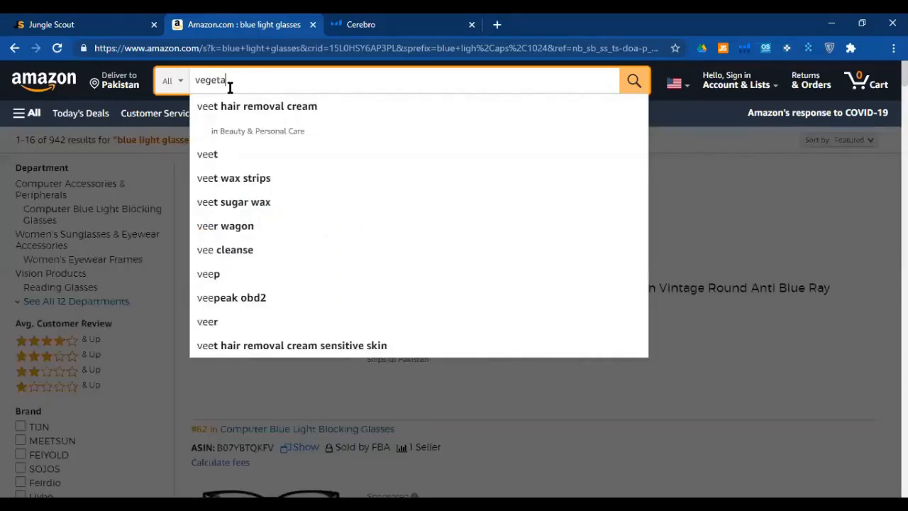
type("ble cutter")
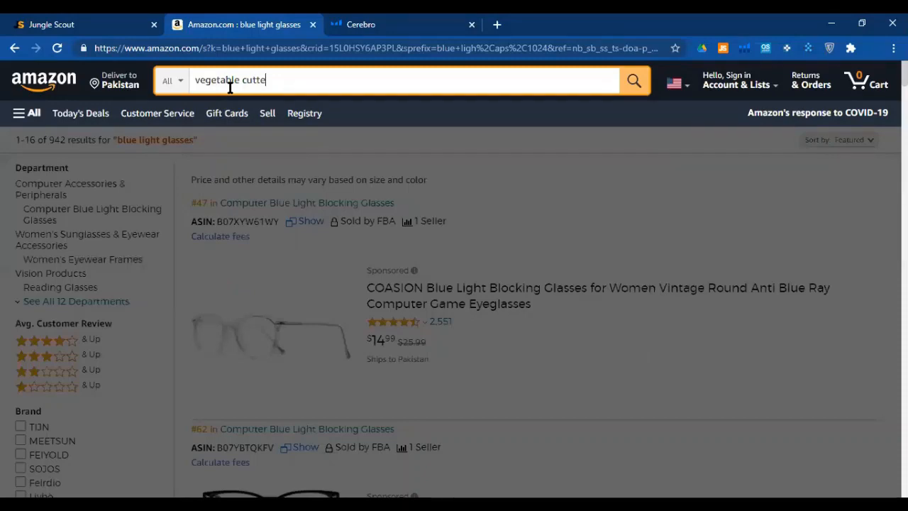
key("Return")
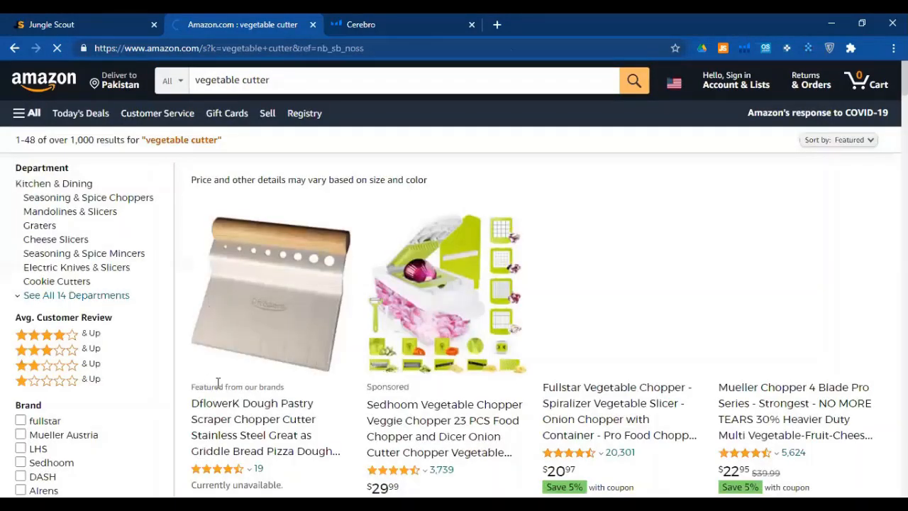
scroll(241, 394, "down", 5)
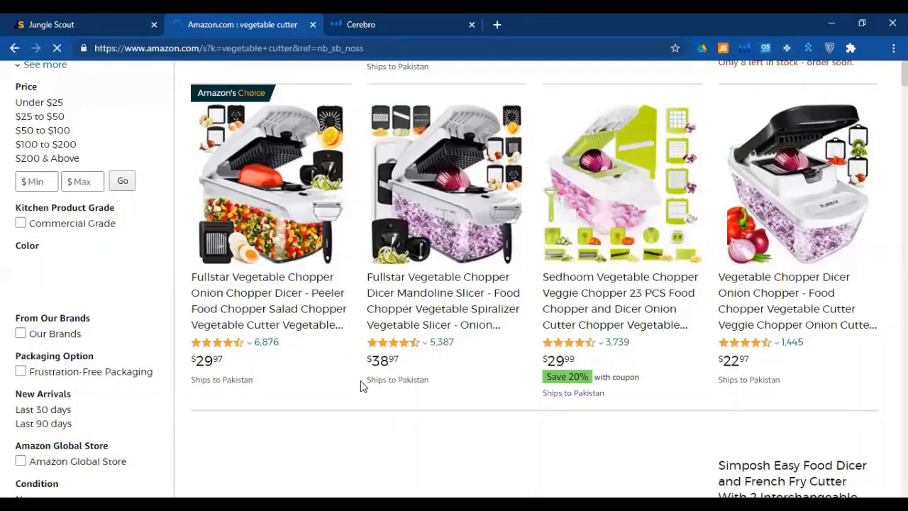
scroll(362, 385, "down", 5)
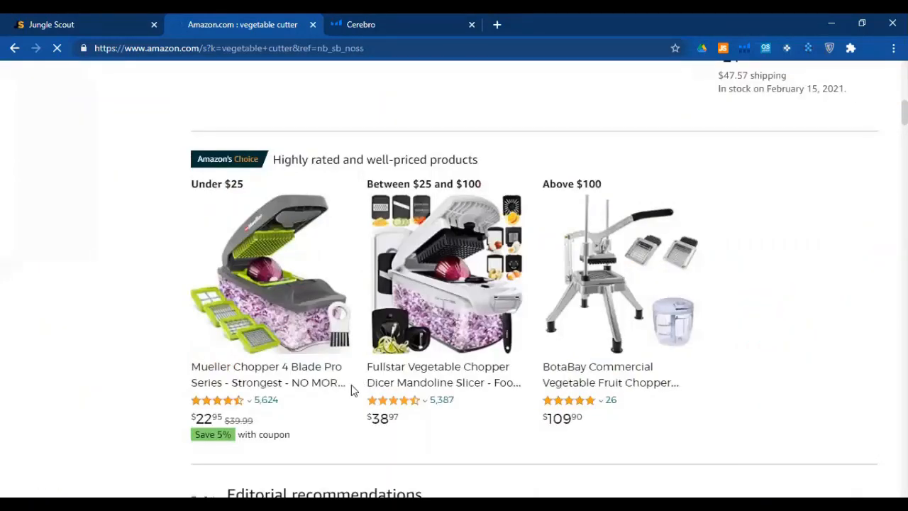
scroll(319, 383, "down", 5)
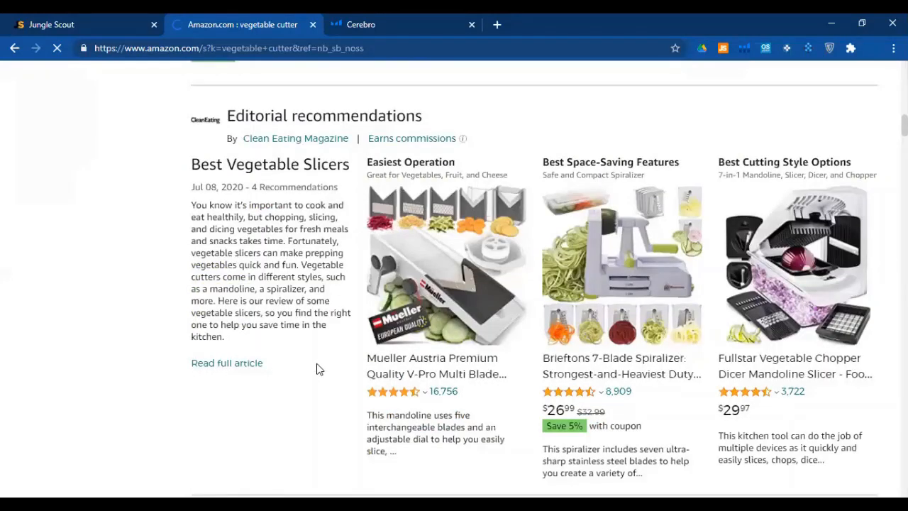
scroll(317, 369, "up", 3)
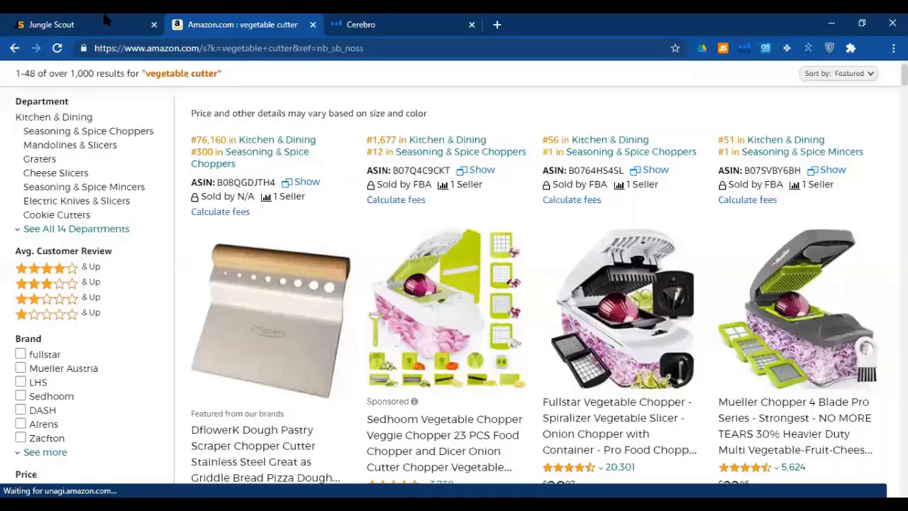
- Return to Keyword Scout and replace the blue light glasses ASINs with the DflowerK dough scraper's ASIN, B08QGDJTH4
key("ctrl+shift+Tab")
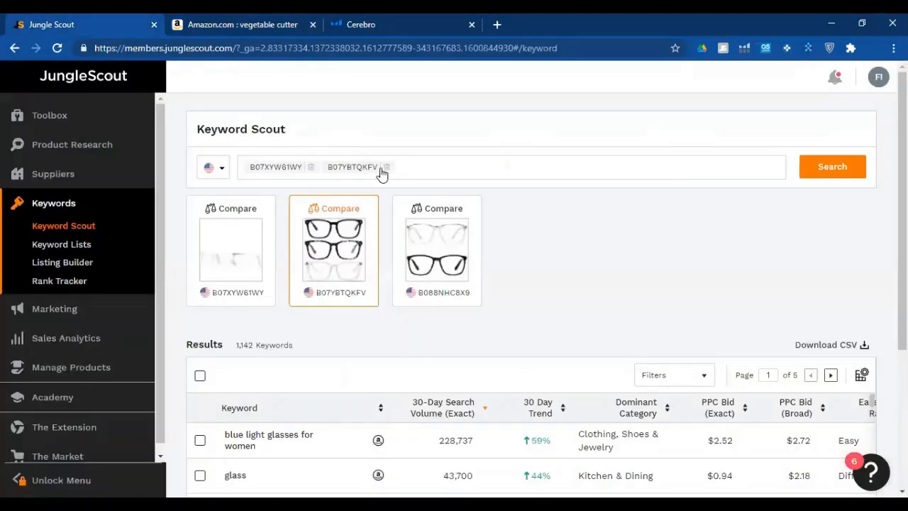
left_click(311, 168)
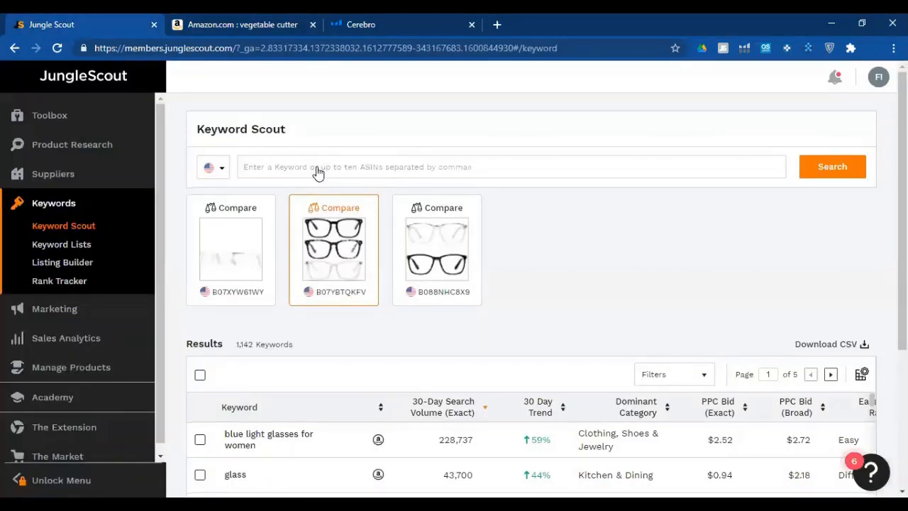
type("B08QGDJTH4")
- Copy the Sedhoom vegetable chopper's ASIN, B07Q4C9CKT, from Amazon and add it to the Keyword Scout search
key("ctrl+Tab")
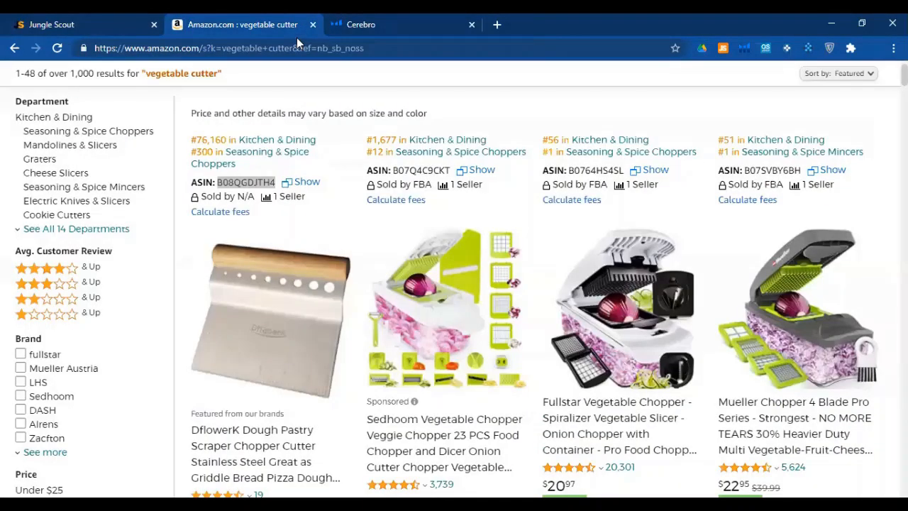
double_click(419, 170)
key("ctrl+c")
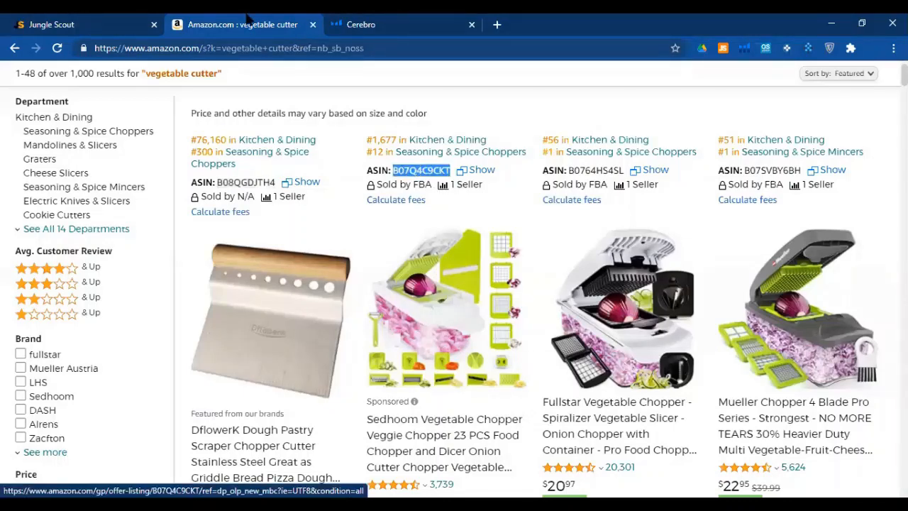
key("ctrl+shift+Tab")
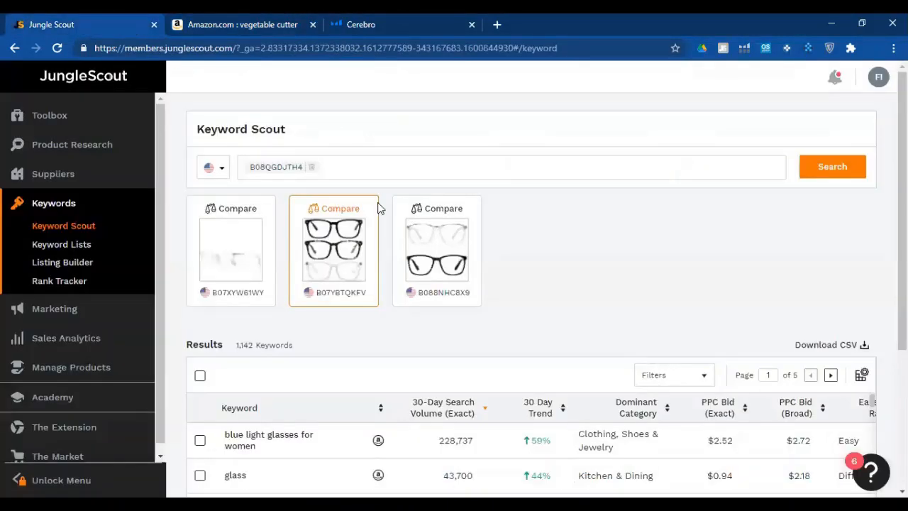
left_click(356, 168)
key("ctrl+v")
- Get ASIN B01CT63964 from the Mueller Austria slicer's Amazon link, add it in Keyword Scout and search all three ASINs
key("ctrl+Tab")
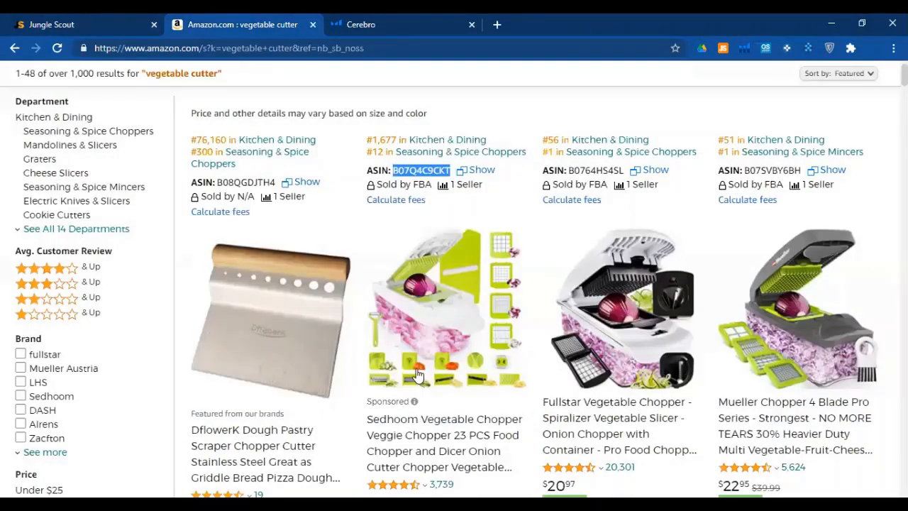
scroll(417, 374, "down", 8)
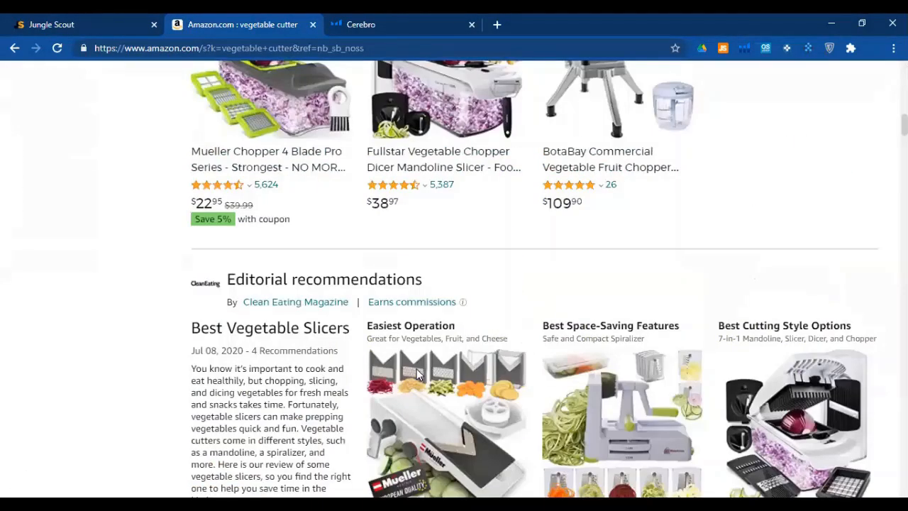
scroll(458, 286, "down", 3)
right_click(432, 227)
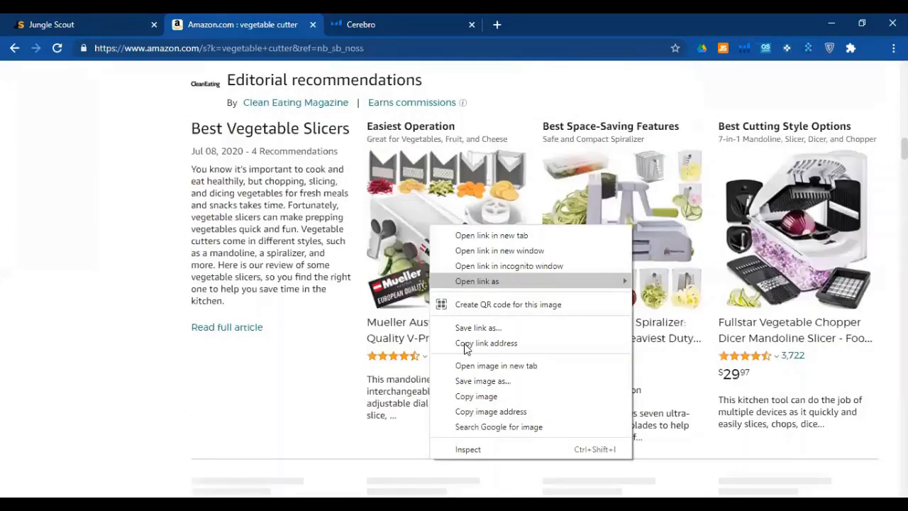
left_click(110, 21)
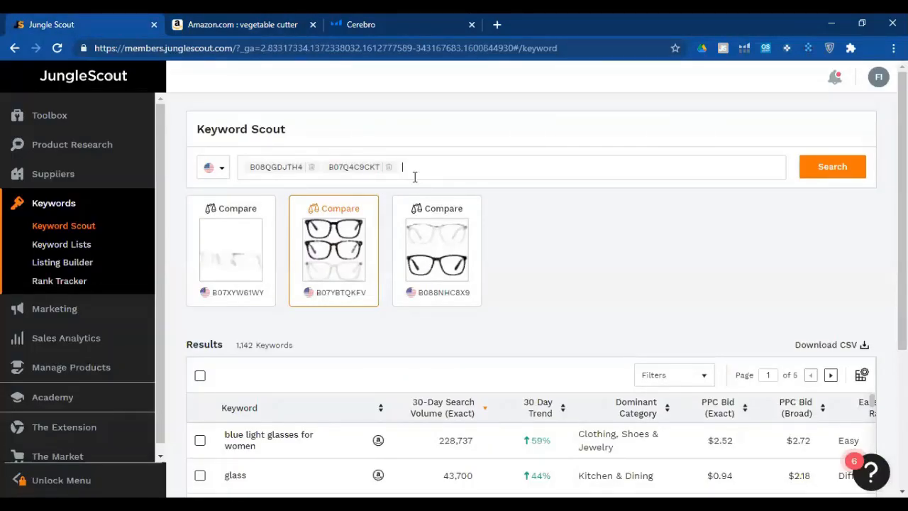
type("B01CT63964")
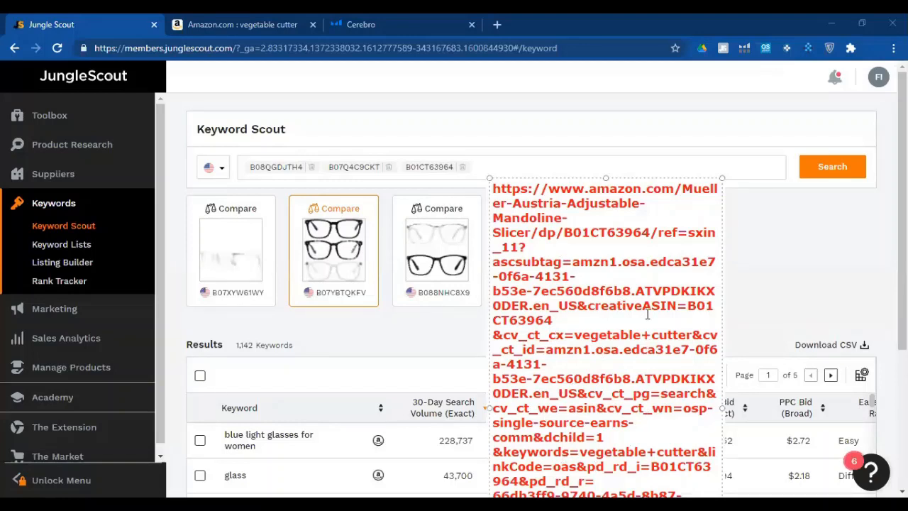
double_click(505, 325)
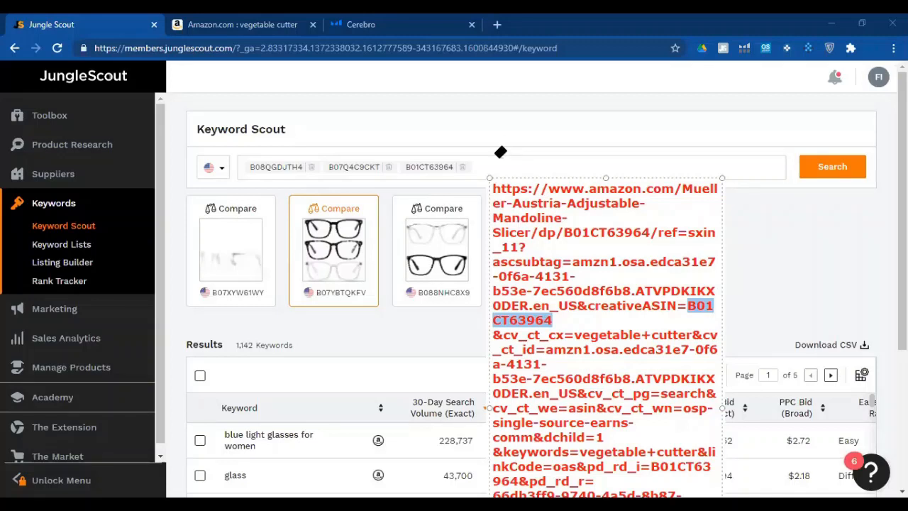
left_click(642, 176)
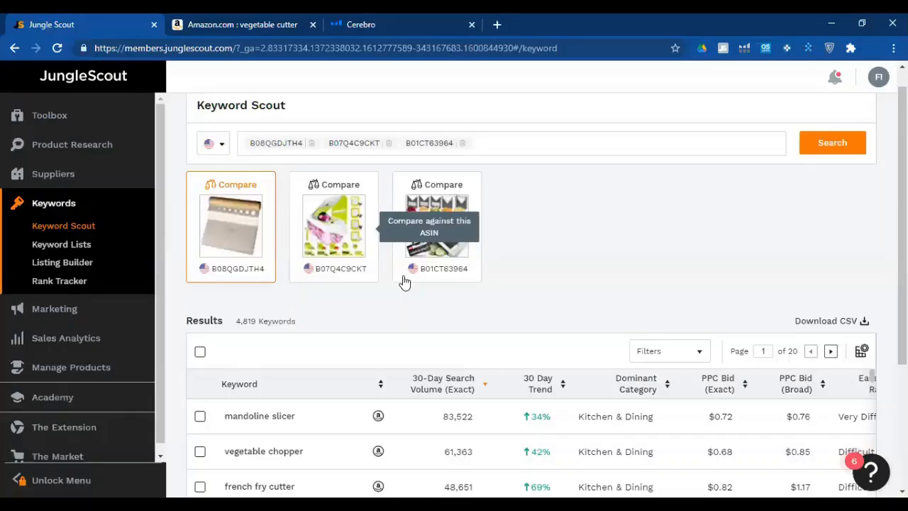
- Review the vegetable cutter product comparison cards and the keyword results listed for them
scroll(408, 263, "up", 1)
scroll(290, 297, "down", 1)
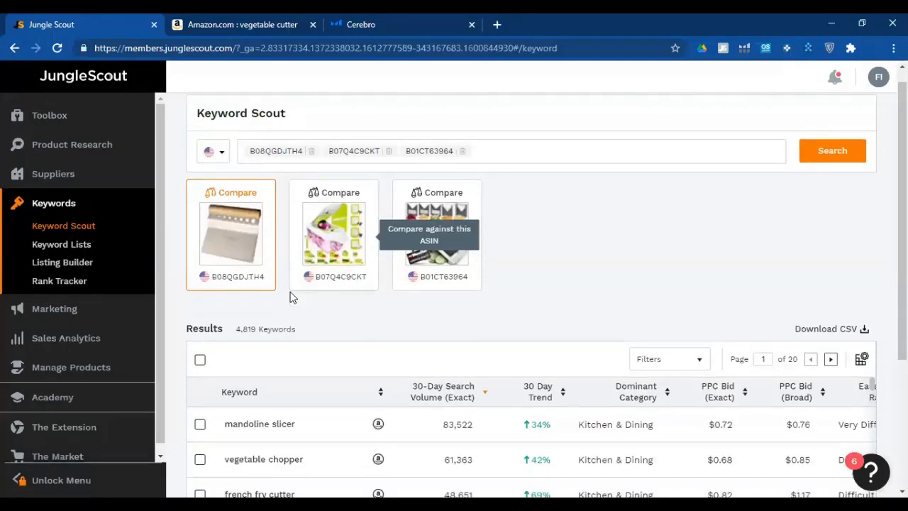
scroll(291, 297, "up", 1)
scroll(291, 297, "down", 2)
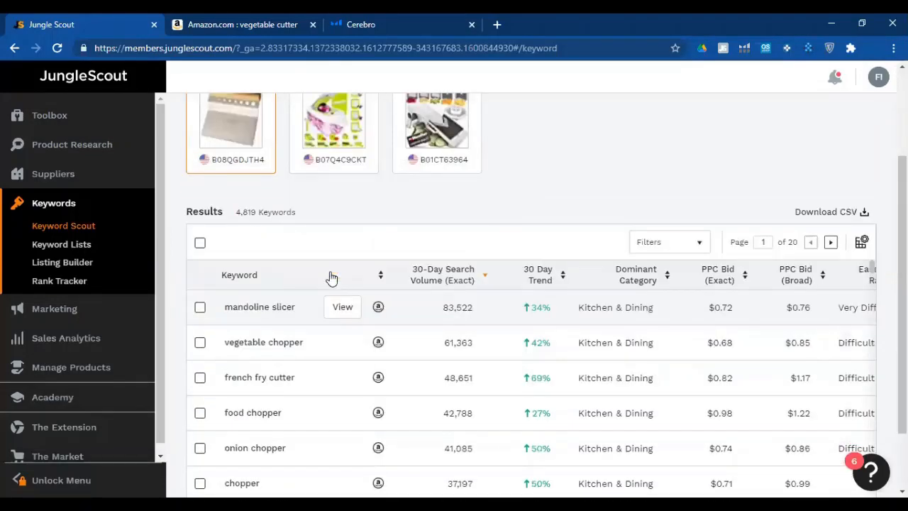
scroll(408, 242, "up", 1)
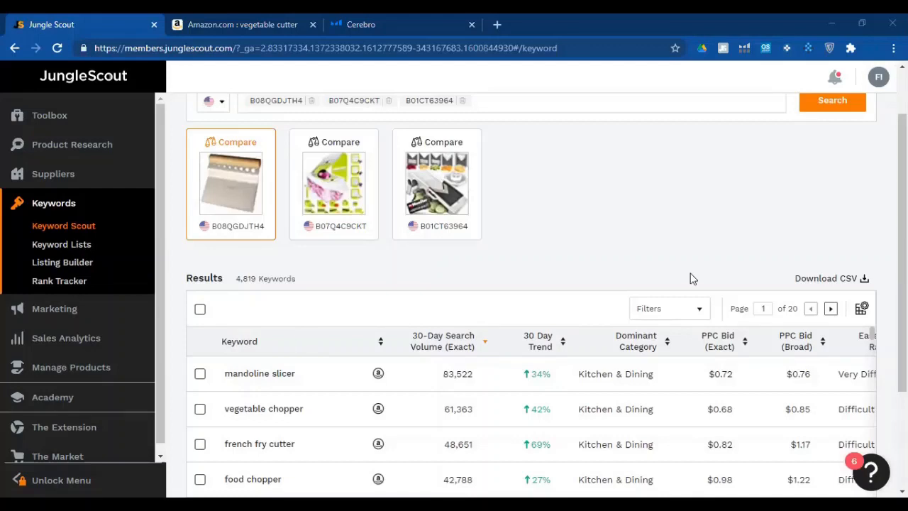
scroll(843, 470, "down", 2)
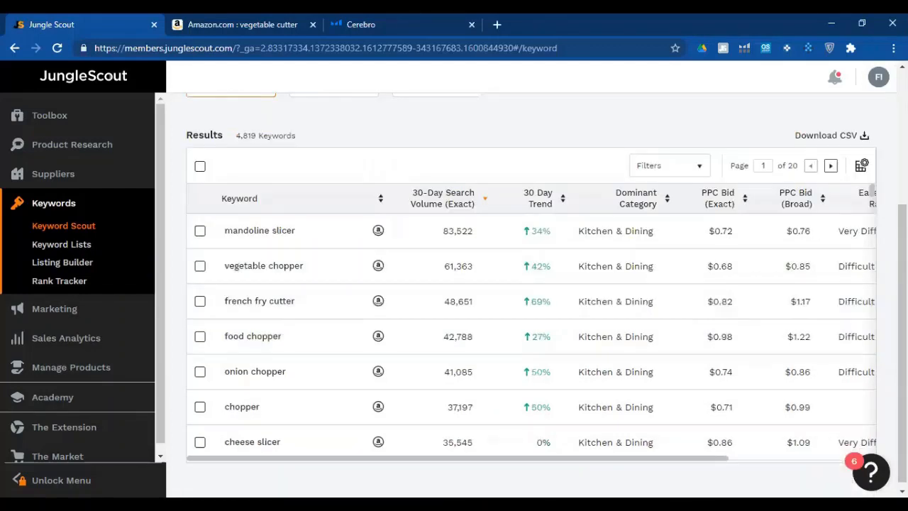
- View the historical search volume graph for "mandoline slicer", close it and examine the table's Ease to Rank, Relevancy Score and Organic Rank columns
left_click(323, 233)
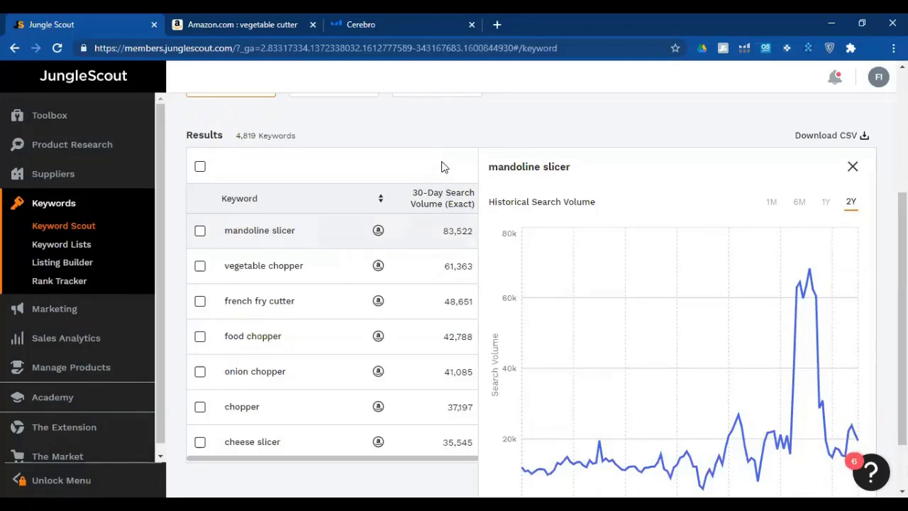
left_click(853, 168)
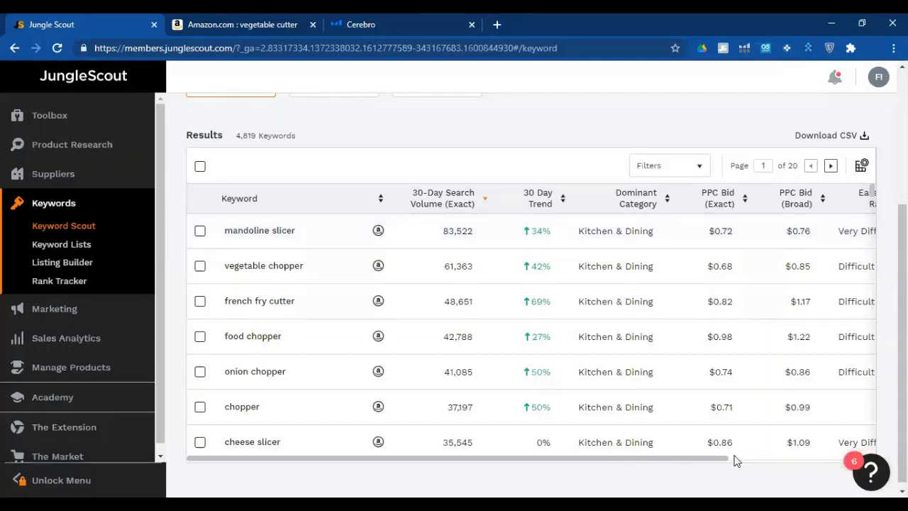
left_click(830, 458)
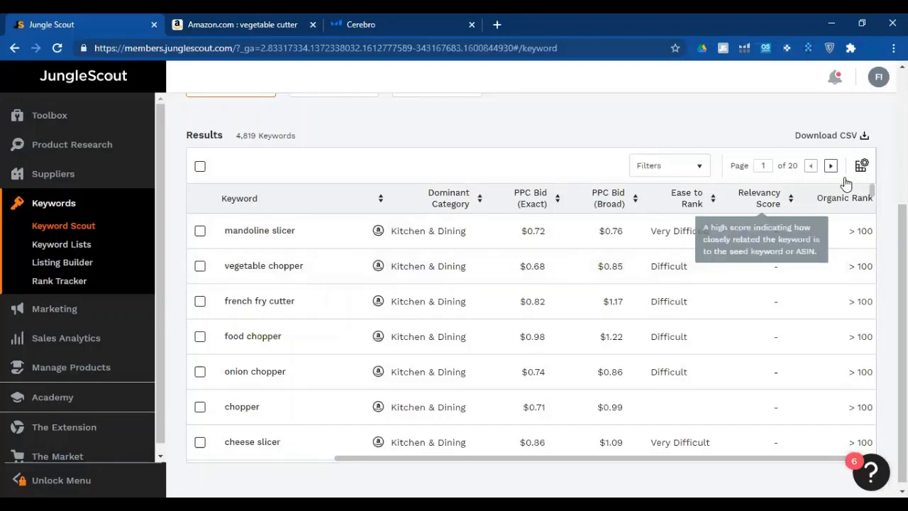
- Add the organic and sponsored Ranking ASINs (count), Avg. Competitor Rank and Relative Position columns to the keyword results table and save
scroll(861, 240, "up", 1)
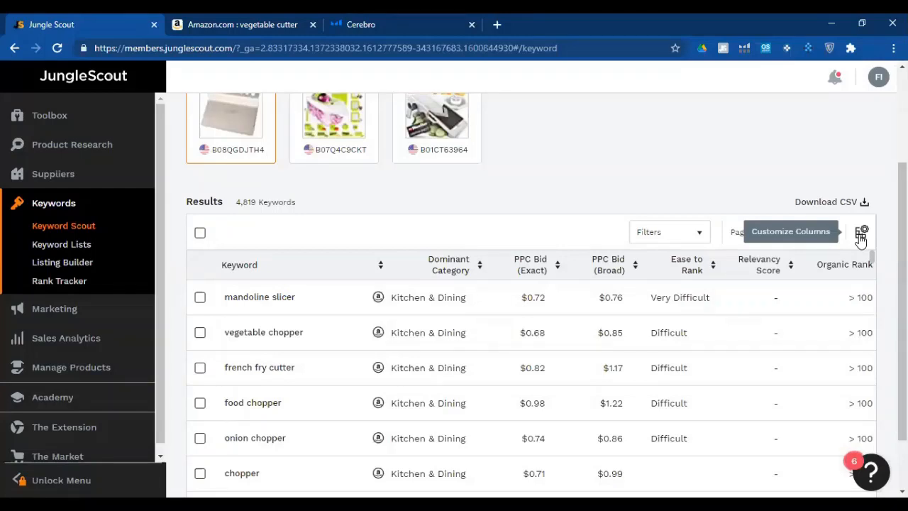
left_click(861, 234)
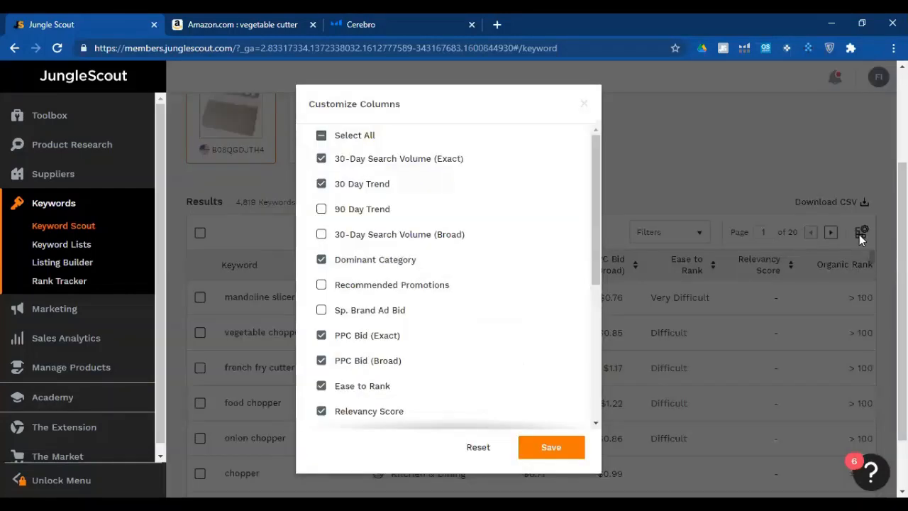
scroll(343, 297, "down", 4)
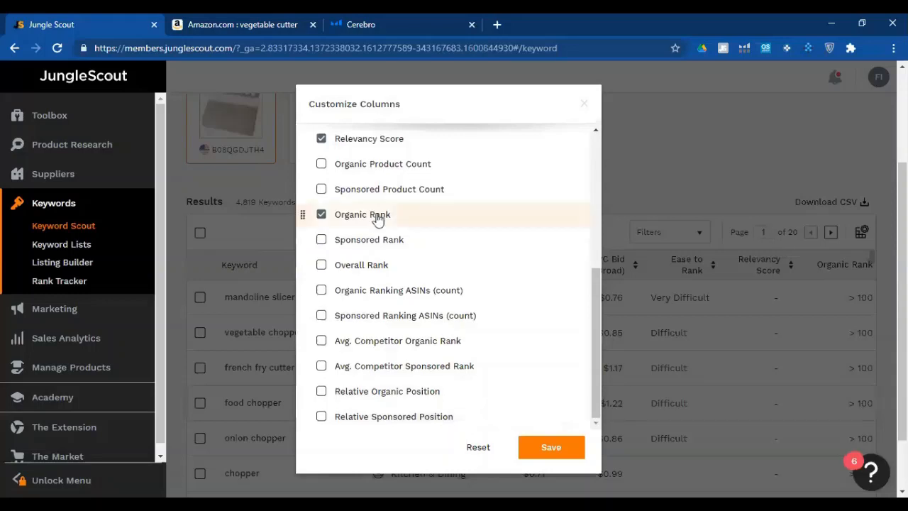
left_click(320, 291)
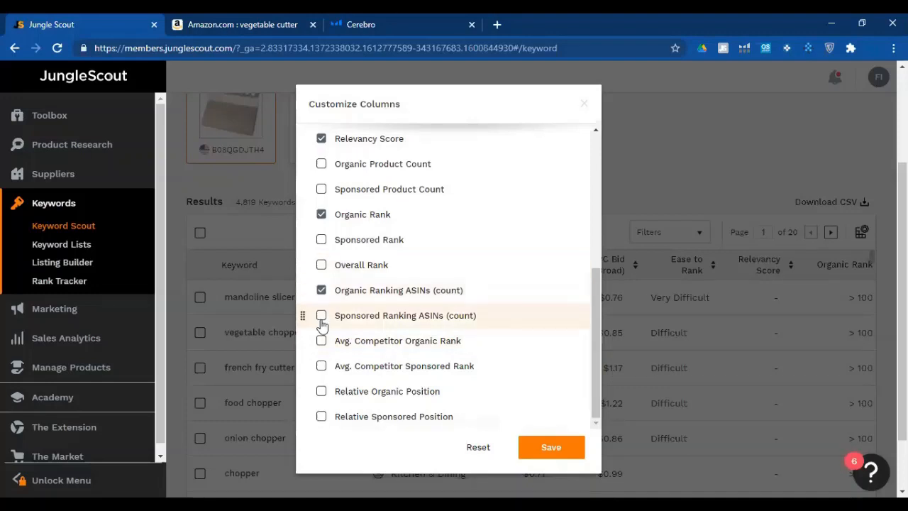
left_click(320, 341)
left_click(320, 366)
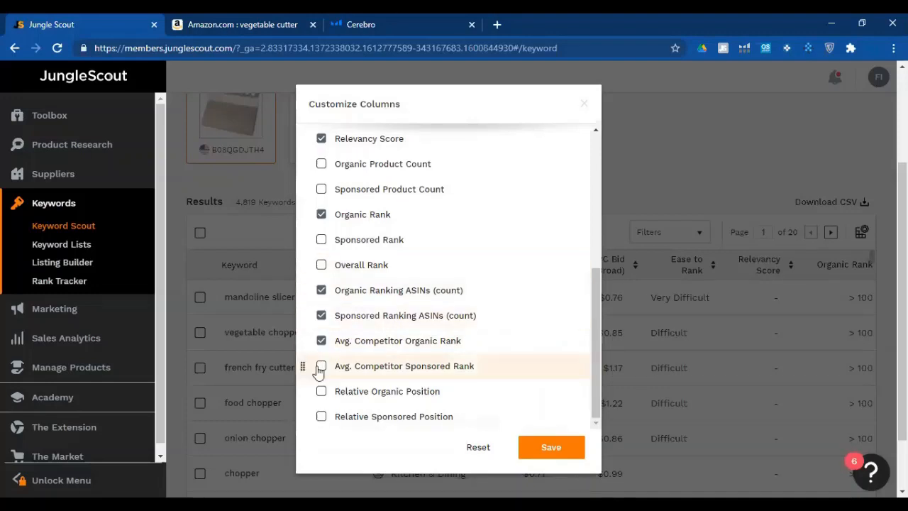
left_click(322, 417)
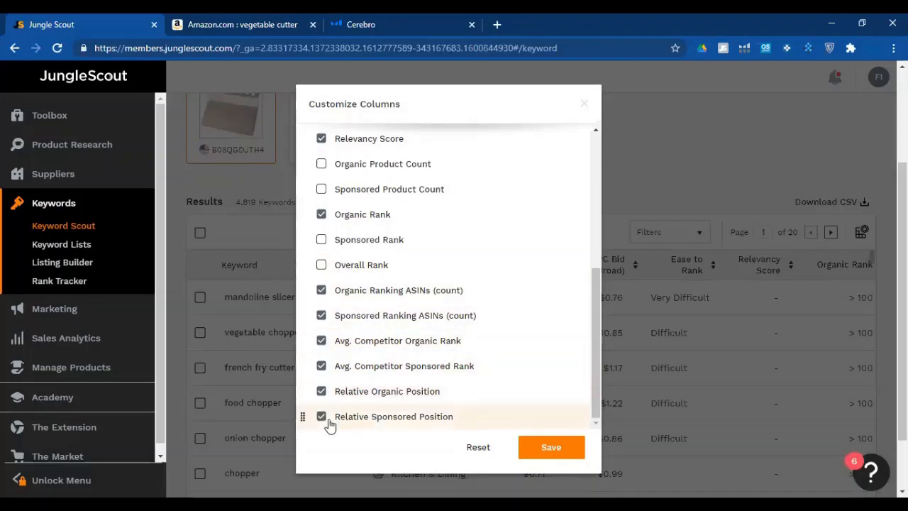
left_click(557, 453)
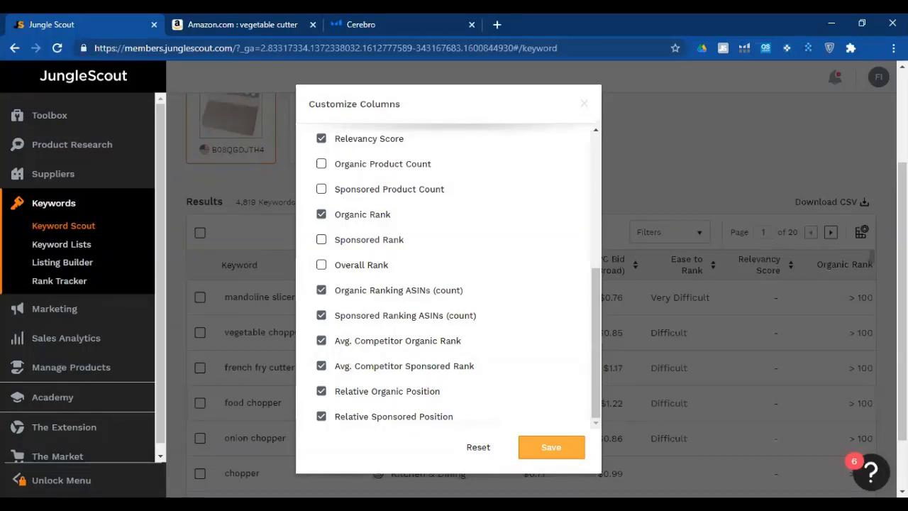
left_click(665, 310)
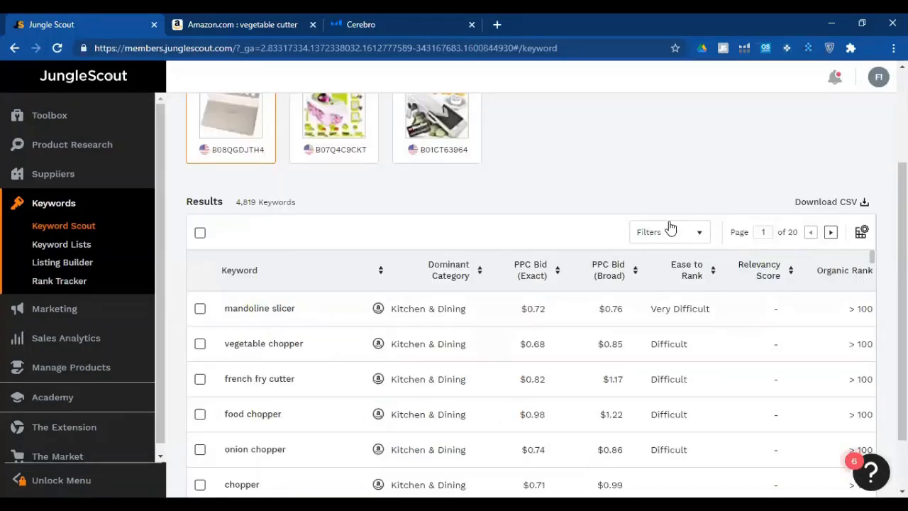
- Review the basic and advanced keyword filters, including Ranking and Competing Products, and close them without applying any
left_click(663, 229)
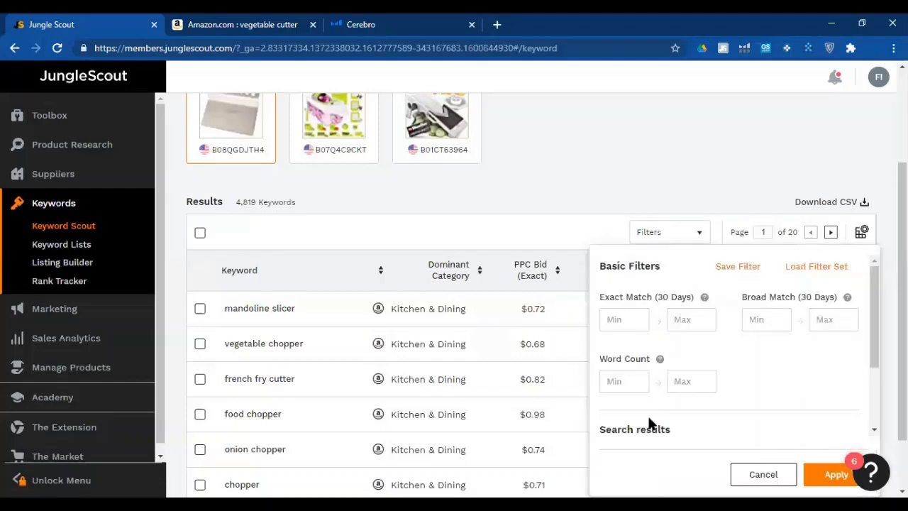
scroll(669, 345, "down", 2)
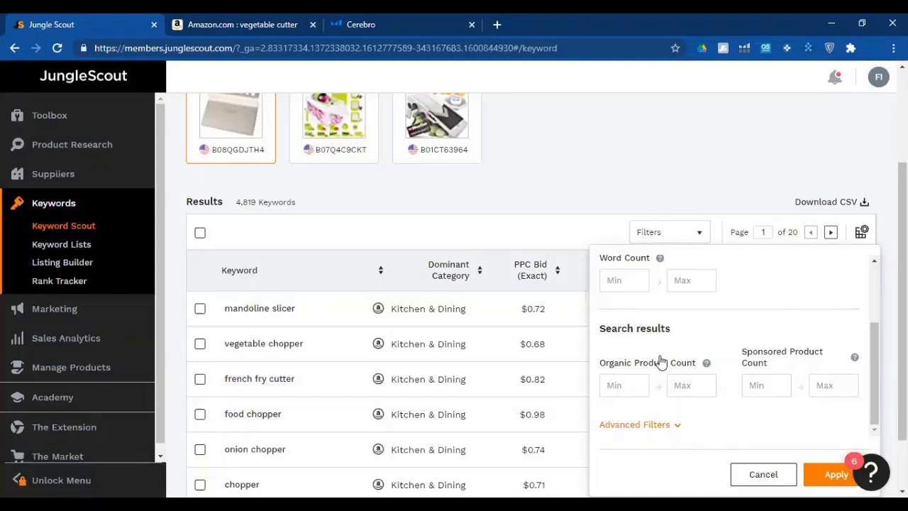
left_click(660, 423)
scroll(667, 326, "down", 2)
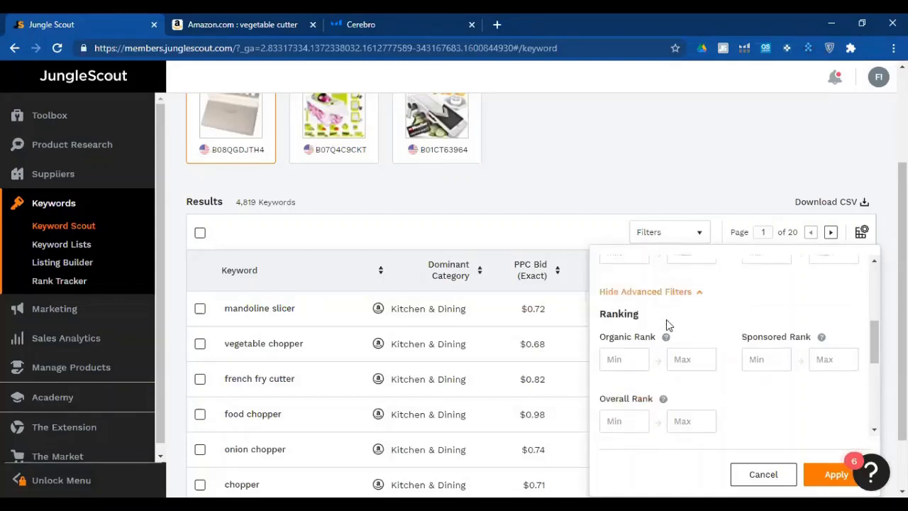
scroll(652, 330, "down", 1)
scroll(652, 328, "up", 1)
scroll(646, 312, "down", 1)
scroll(636, 298, "up", 1)
scroll(643, 365, "down", 1)
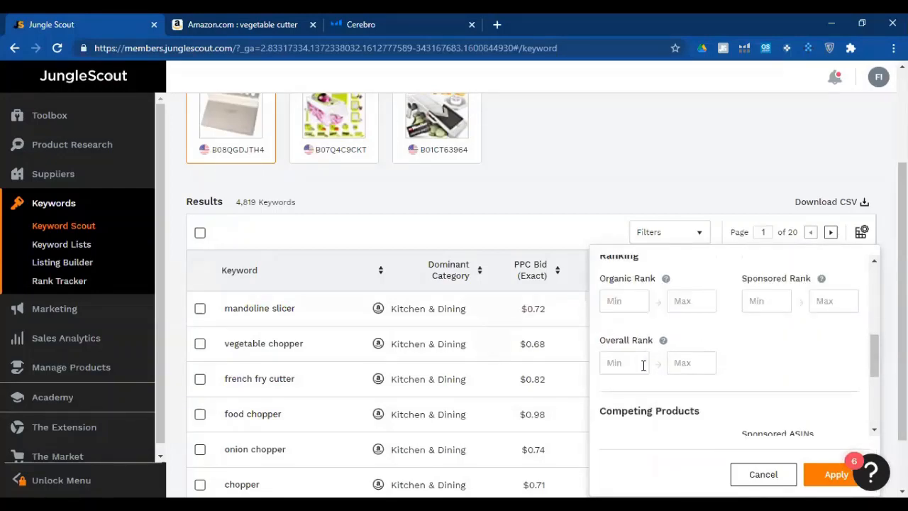
scroll(627, 365, "down", 1)
scroll(623, 341, "down", 1)
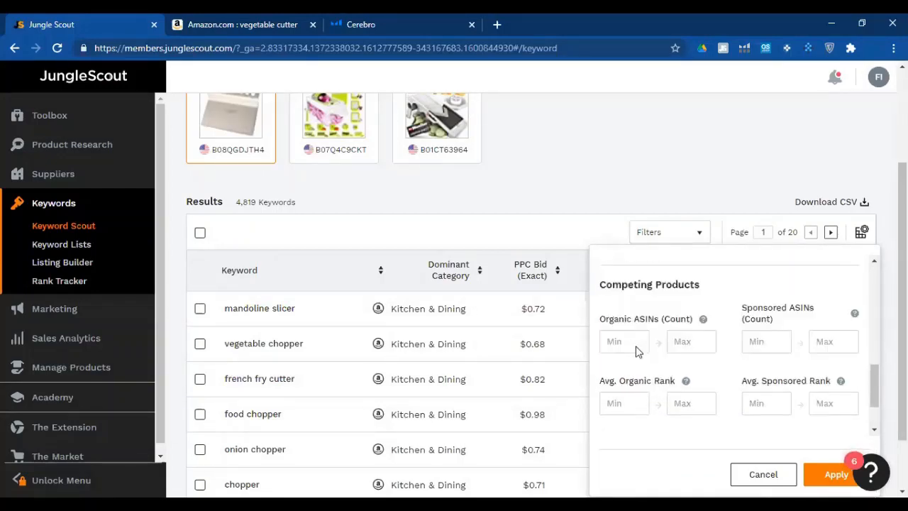
scroll(613, 321, "down", 1)
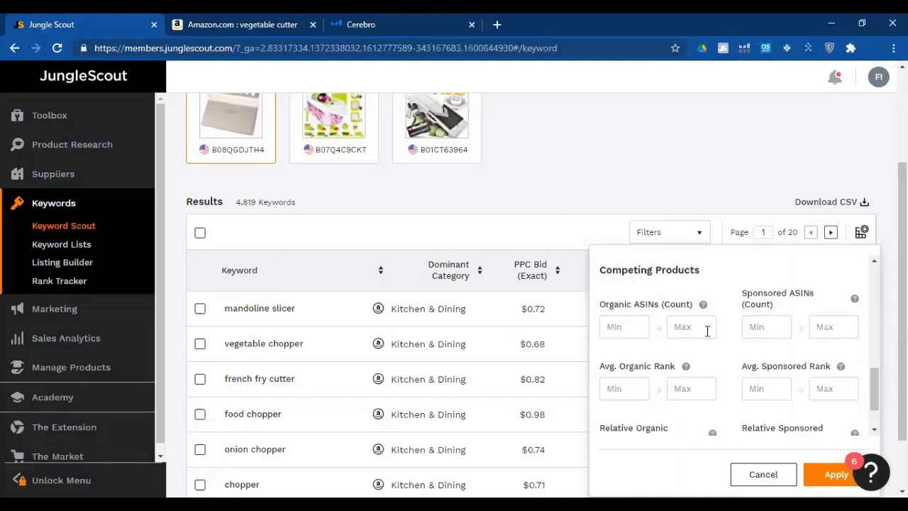
scroll(659, 359, "down", 1)
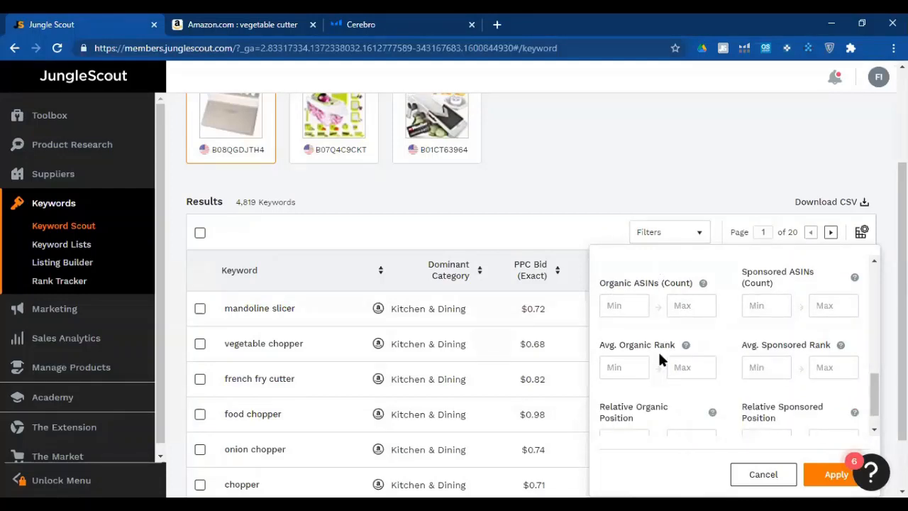
scroll(762, 398, "down", 1)
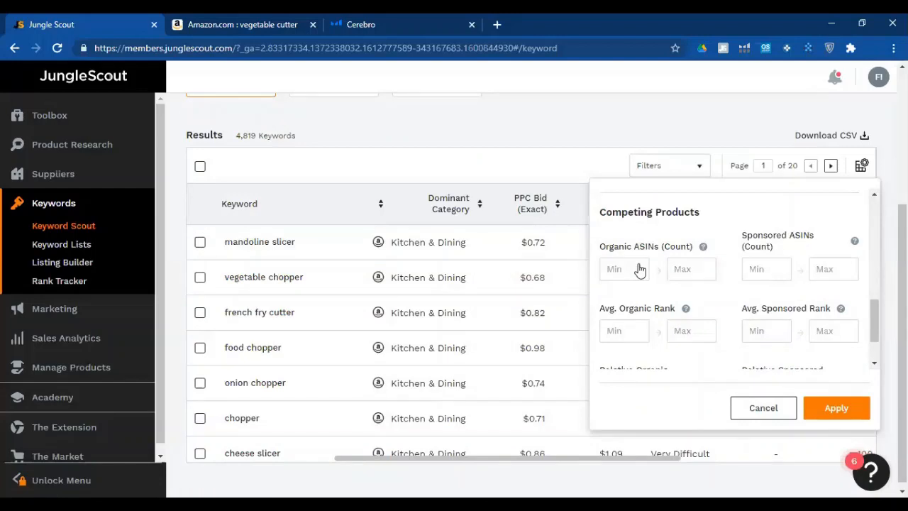
left_click(473, 161)
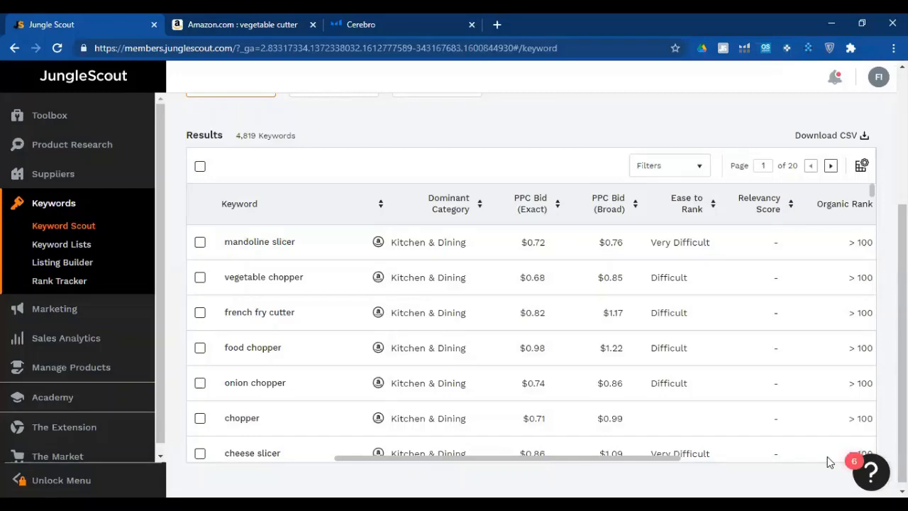
- Examine the ranking ASIN counts, average competitor ranks and relative position columns of the keyword results alongside Organic Rank
left_click_drag(637, 460, 819, 460)
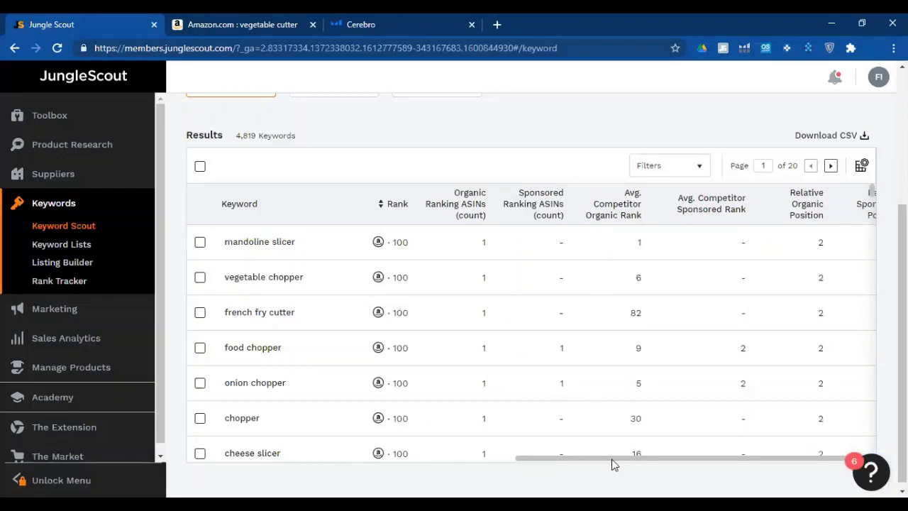
scroll(523, 353, "left", 3)
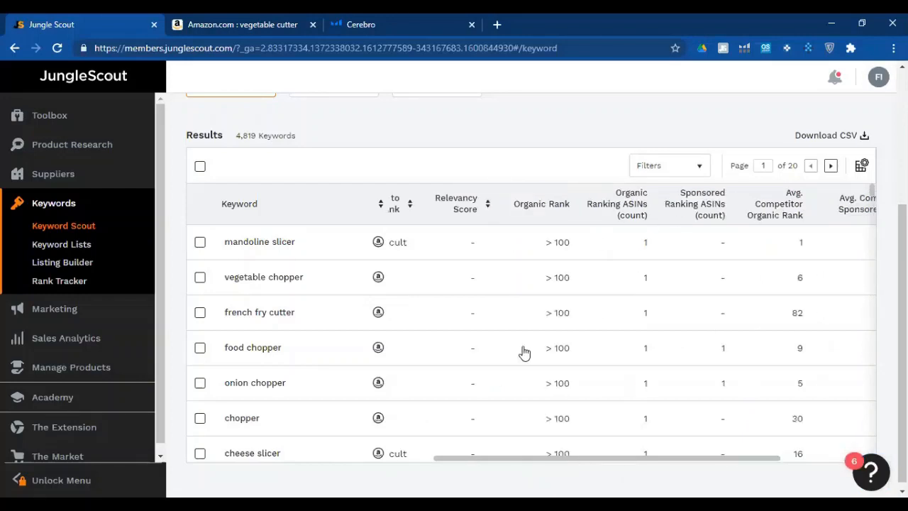
scroll(713, 202, "right", 2)
scroll(583, 169, "right", 3)
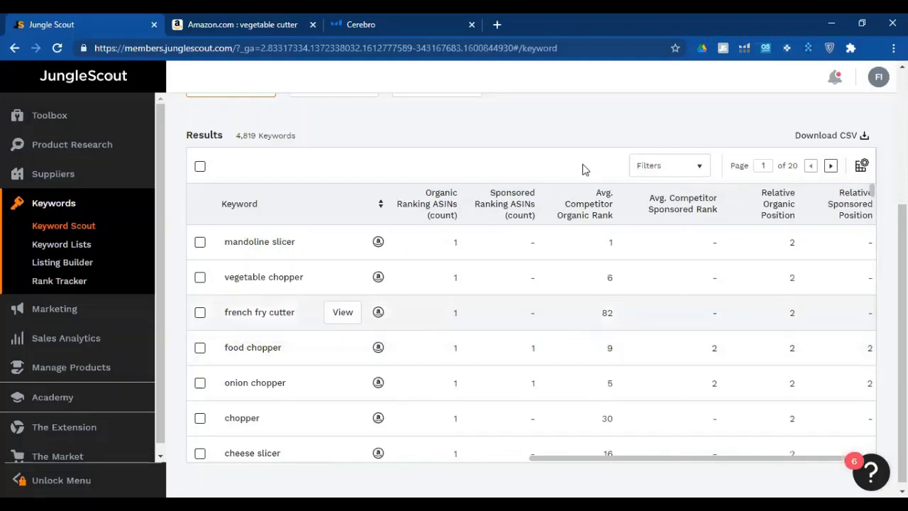
scroll(455, 157, "left", 3)
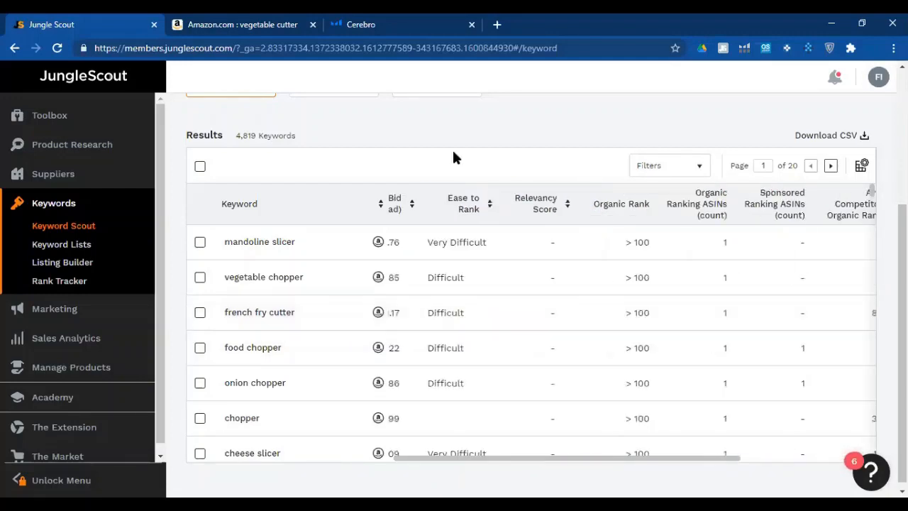
scroll(763, 186, "right", 1)
scroll(764, 187, "right", 3)
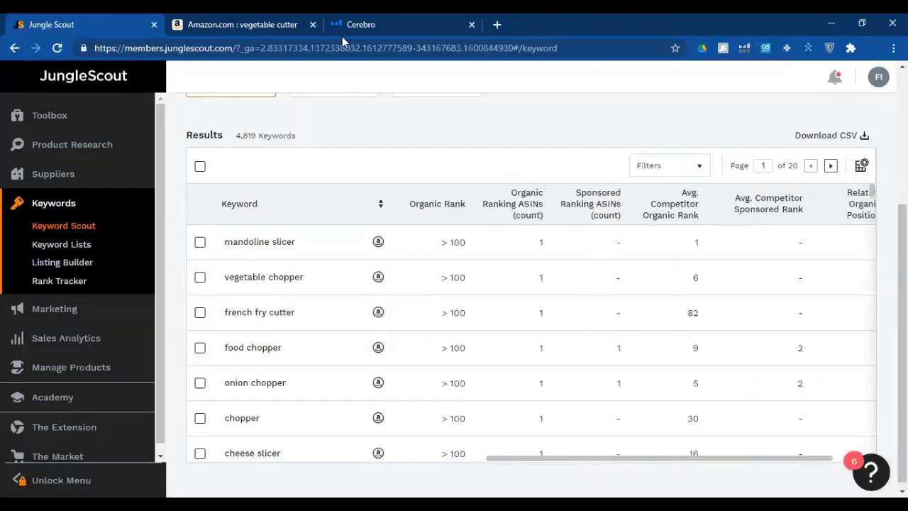
- Switch to Helium 10's Cerebro and request keywords for the entered ASINs B07XYW61WY, B07YBTQKFV and B088NHC8X9
left_click(352, 18)
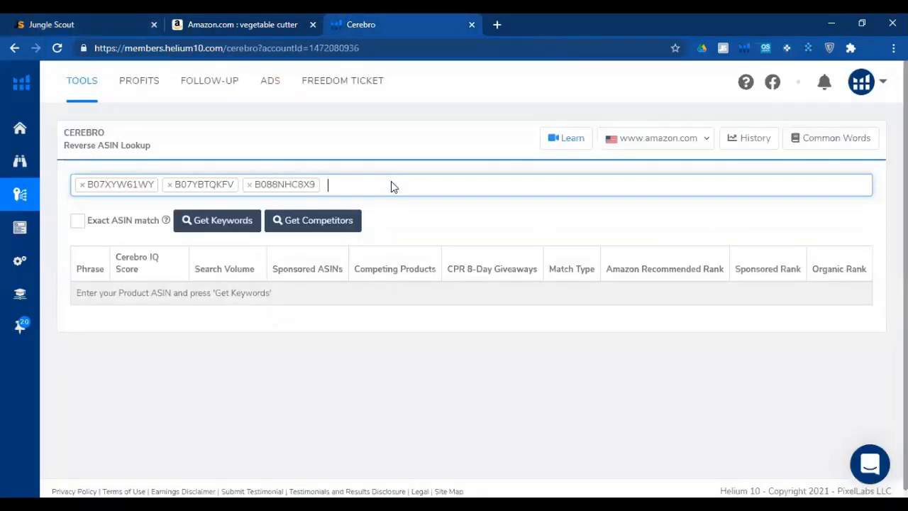
left_click(242, 226)
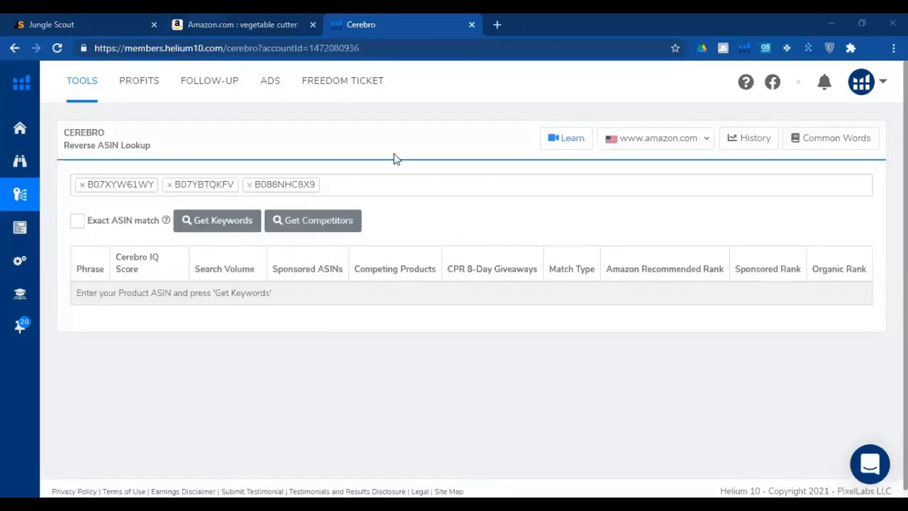
left_click(241, 220)
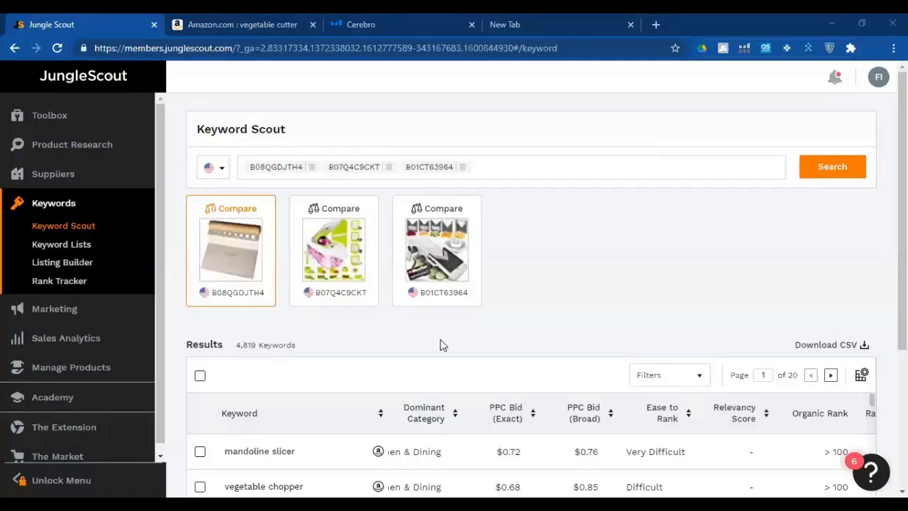
- Back in Jungle Scout, inspect the keyword table's competitor rank and relative position columns
scroll(433, 317, "down", 2)
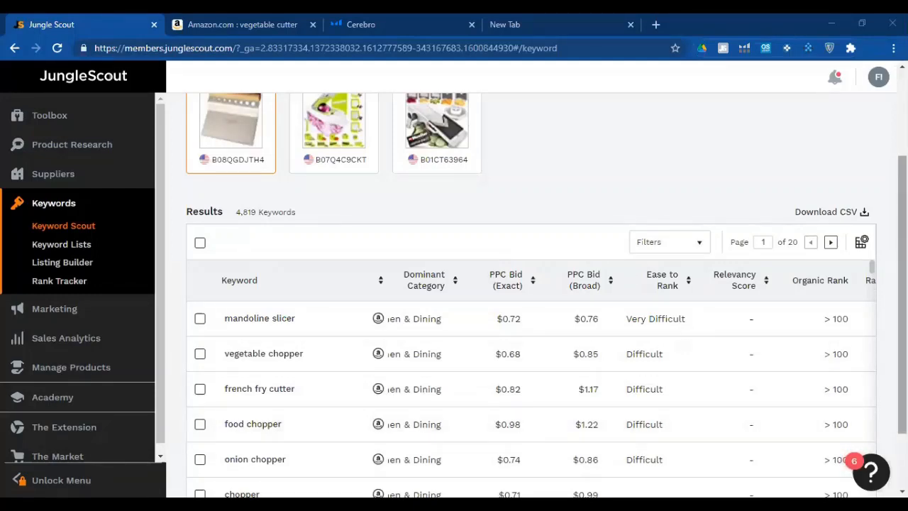
scroll(821, 457, "down", 2)
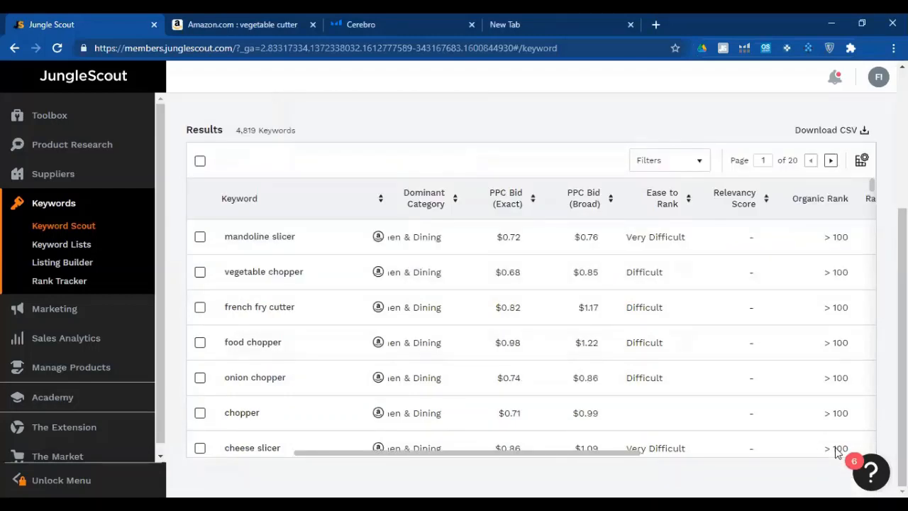
scroll(805, 456, "right", 3)
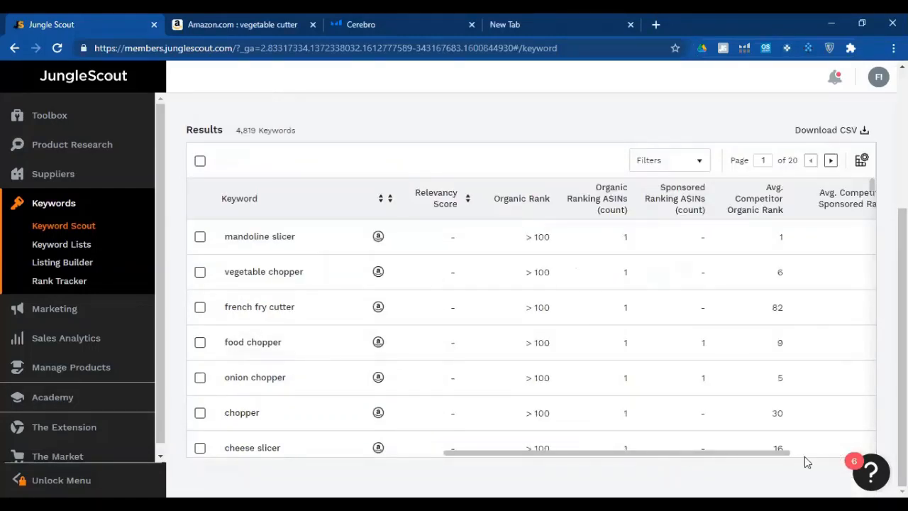
scroll(804, 456, "right", 2)
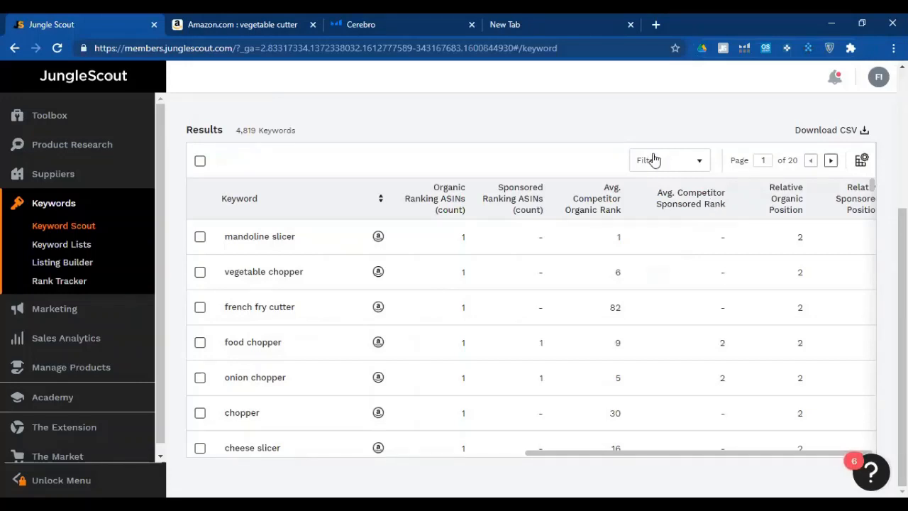
left_click(621, 169)
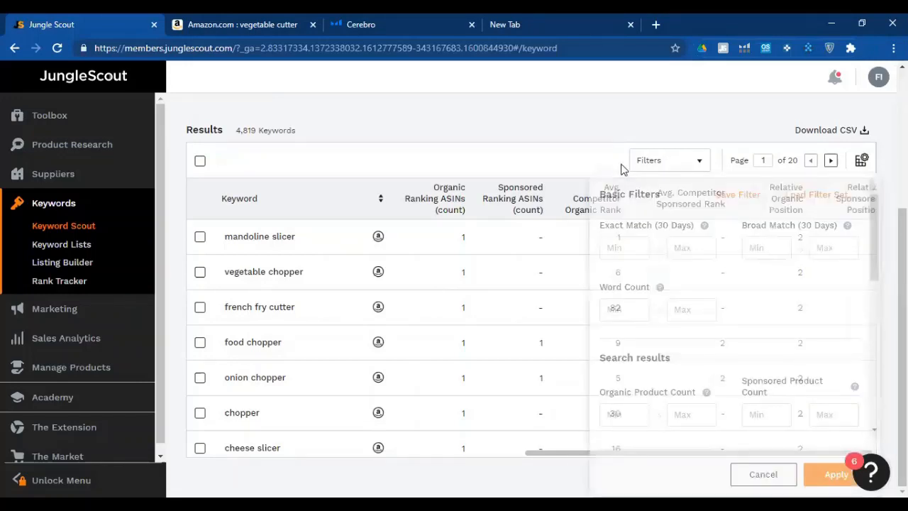
left_click(618, 245)
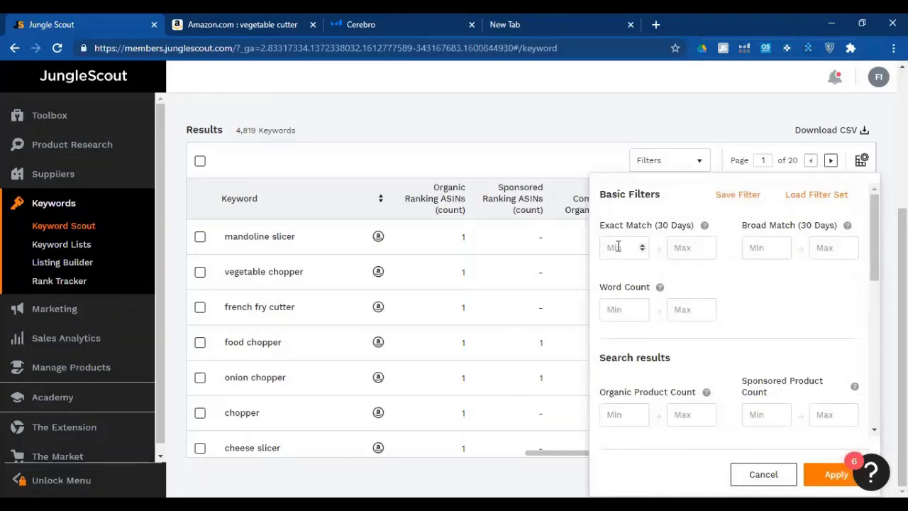
double_click(614, 228)
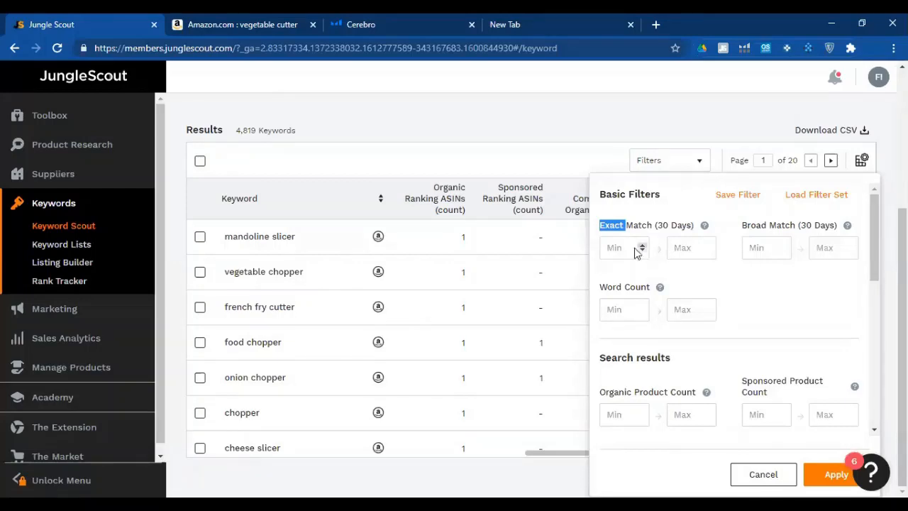
left_click(607, 248)
type("1")
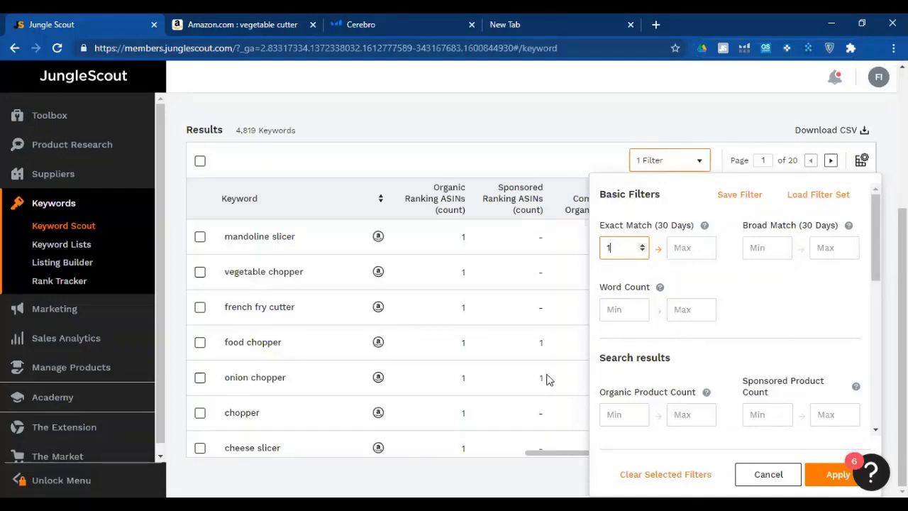
left_click(486, 454)
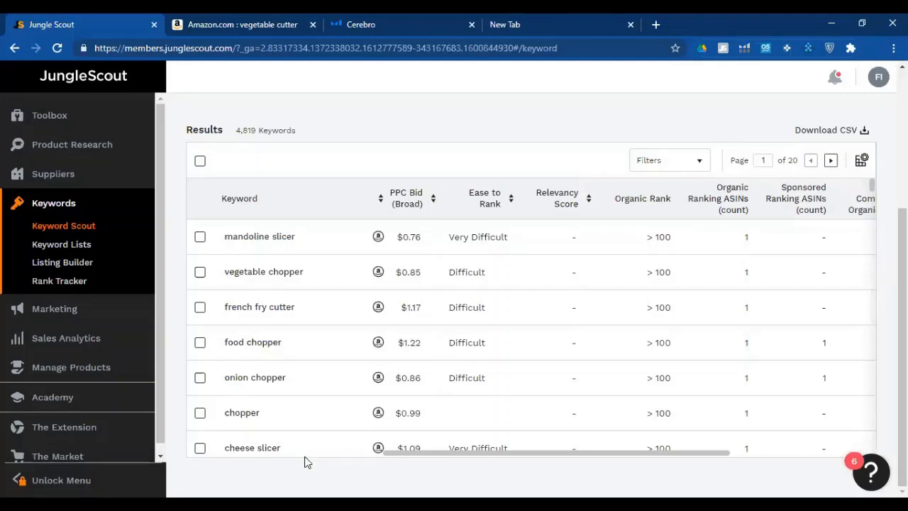
- Check the 30-Day Search Volume (Exact) and 30 Day Trend columns of the keyword results
left_click(349, 454)
left_click_drag(230, 453, 204, 455)
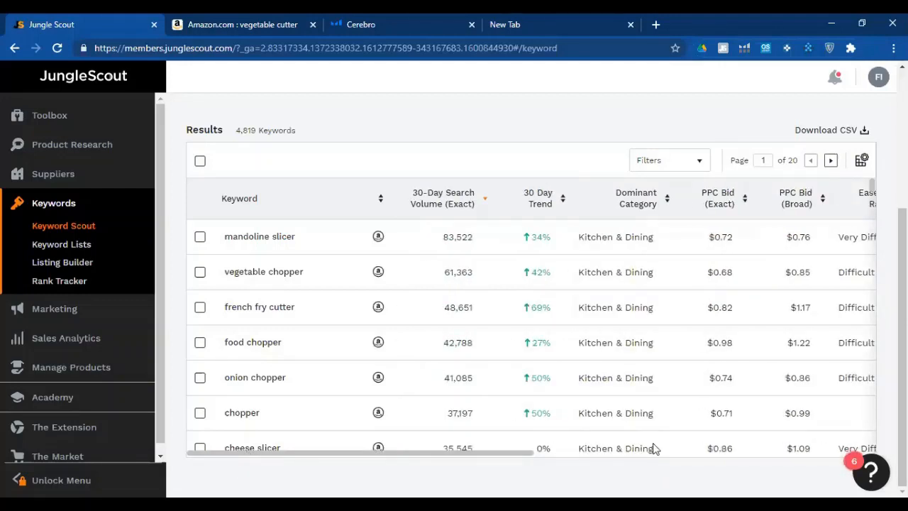
- Set the minimum of both the Exact Match and Broad Match 30-day filters to 1500 for the keyword results
left_click(675, 162)
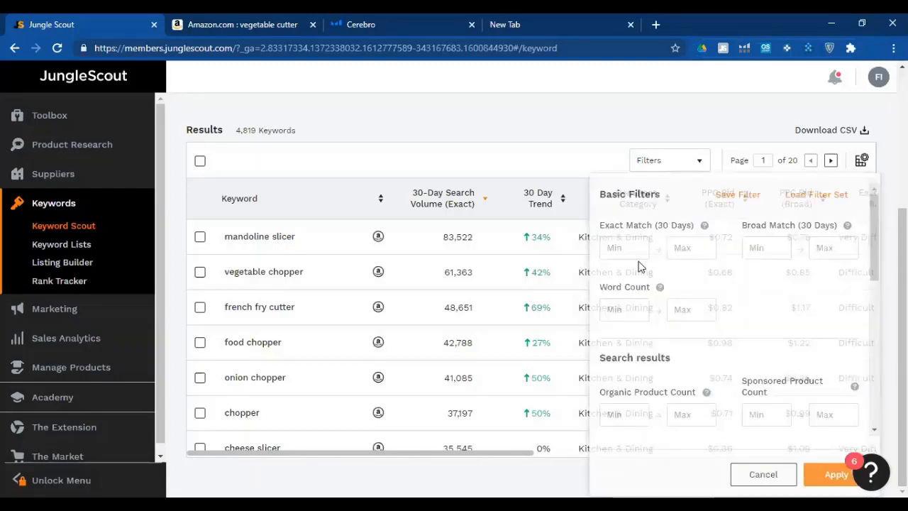
left_click(637, 250)
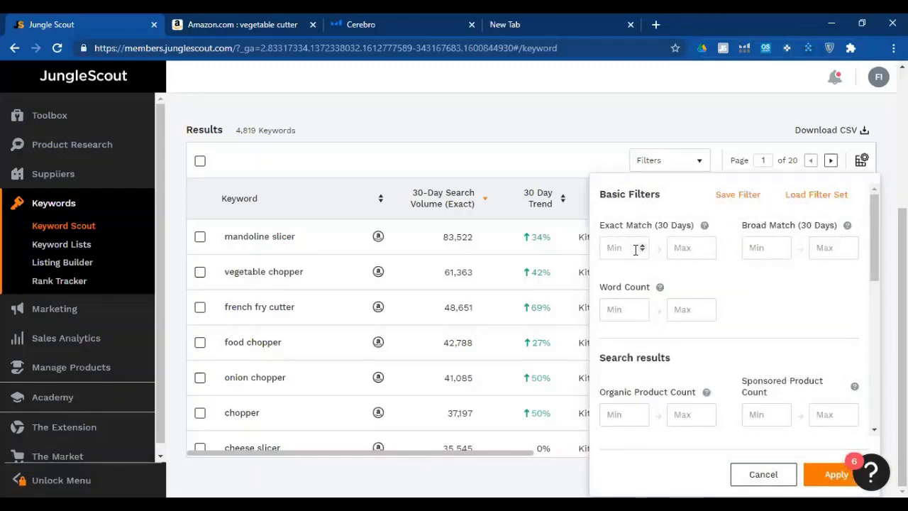
type("5")
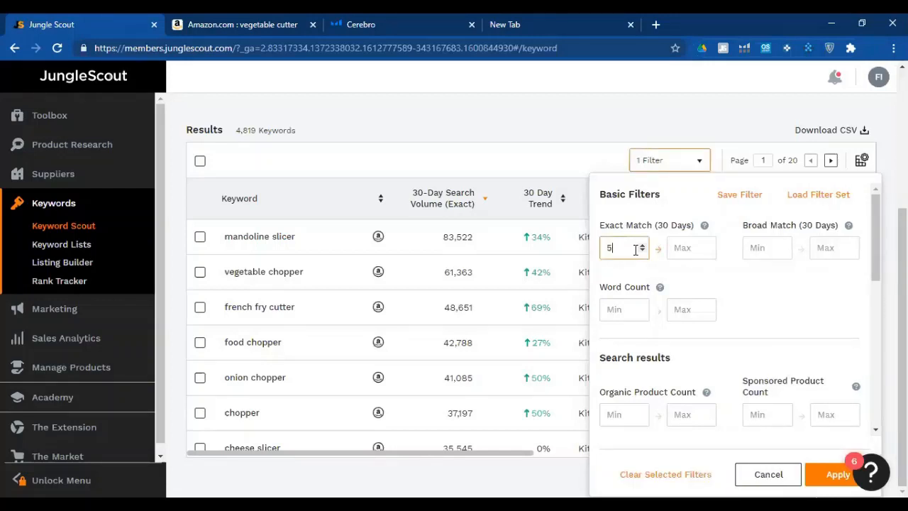
key("BackSpace")
type("1500")
left_click(773, 248)
type("1")
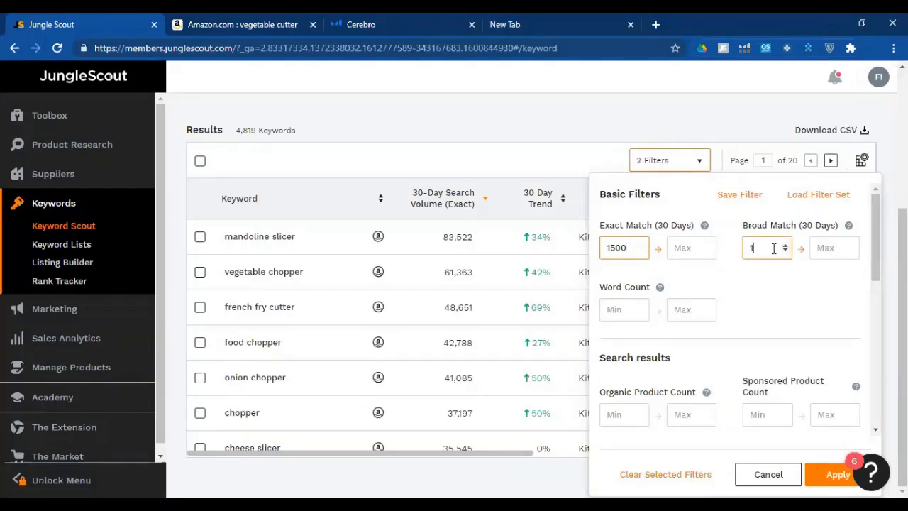
type("500")
- Try a minimum Sponsored Product Count of 10 in the search results filters, then clear that value
scroll(625, 269, "down", 2)
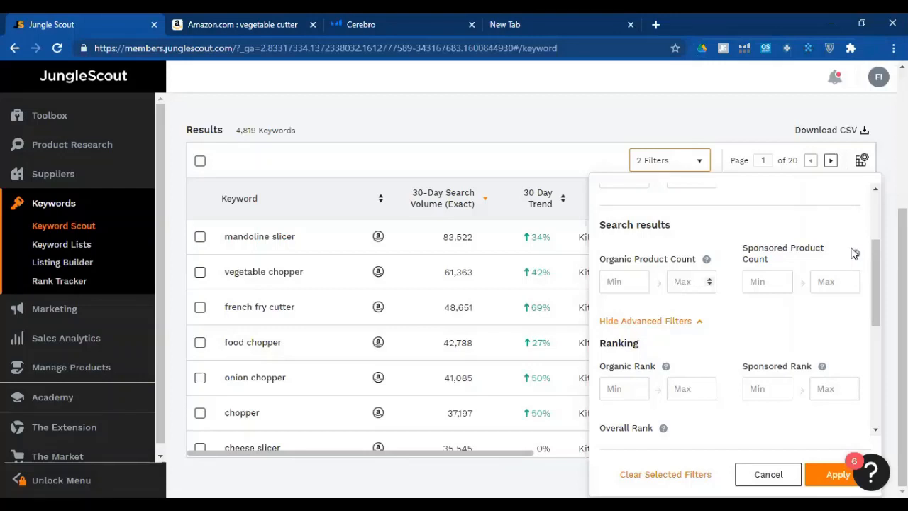
mouse_move(856, 255)
left_click(826, 280)
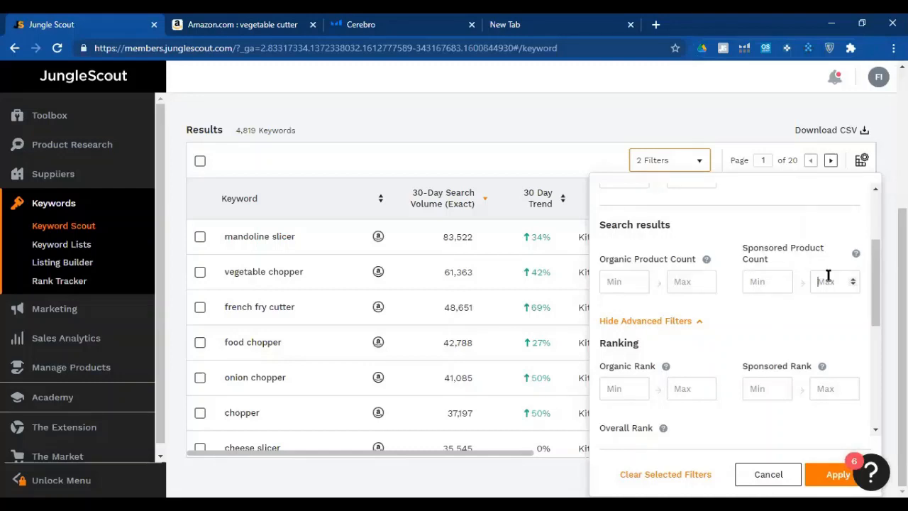
left_click(774, 283)
type("1")
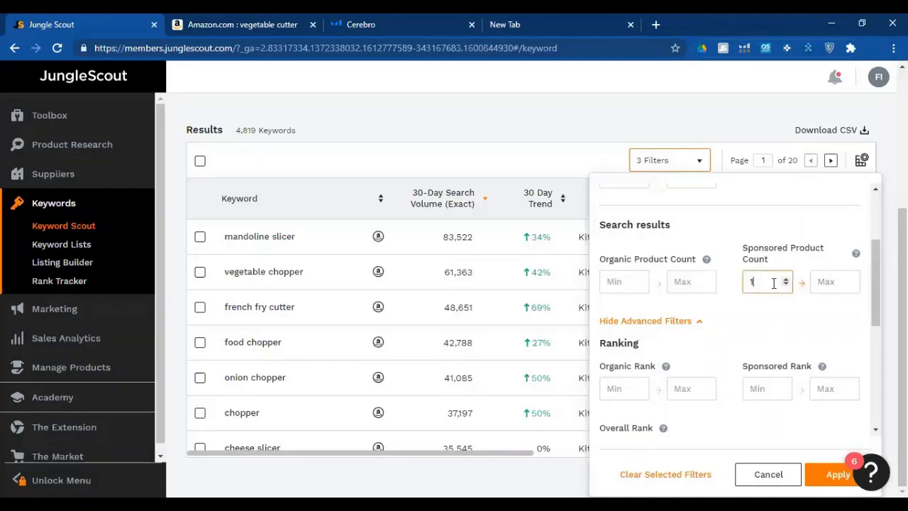
type("0")
key("BackSpace")
key("BackSpace")
- Review the advanced Ranking filters for organic, sponsored and overall rank
left_click(687, 325)
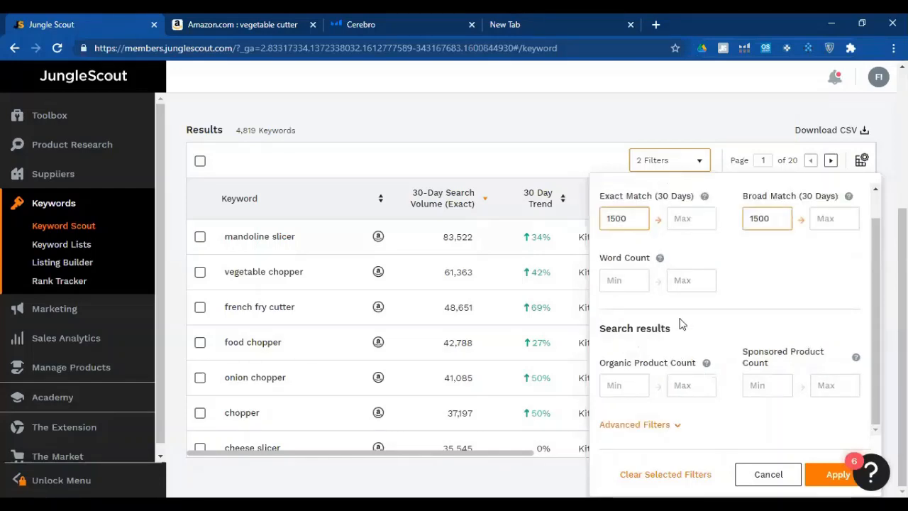
left_click(671, 425)
scroll(697, 381, "down", 1)
scroll(697, 378, "down", 1)
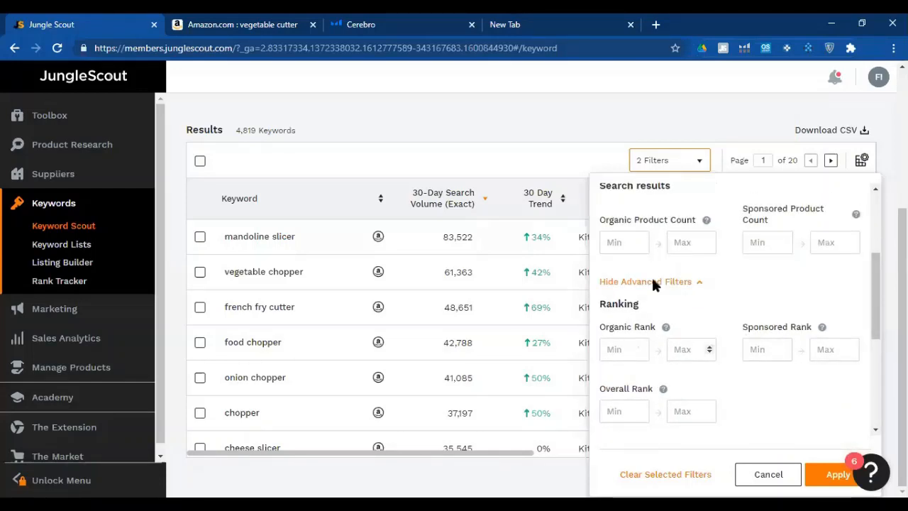
scroll(636, 318, "down", 1)
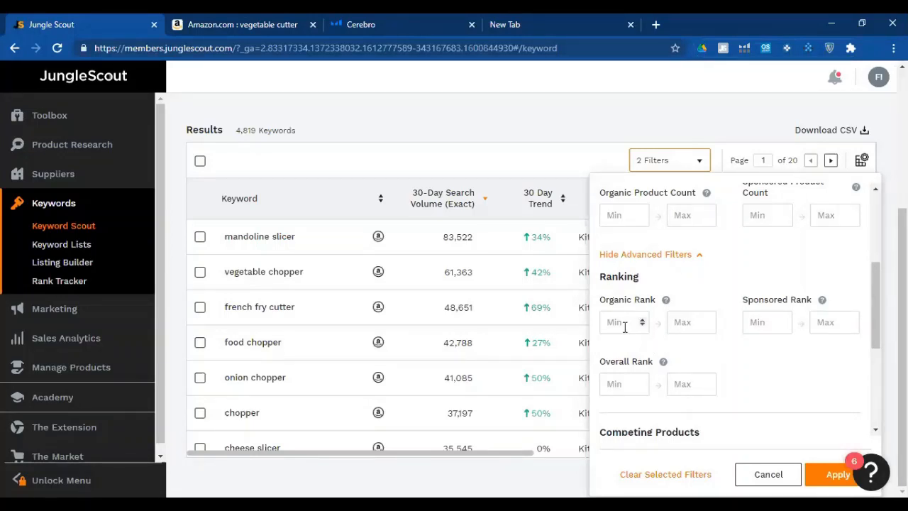
mouse_move(666, 301)
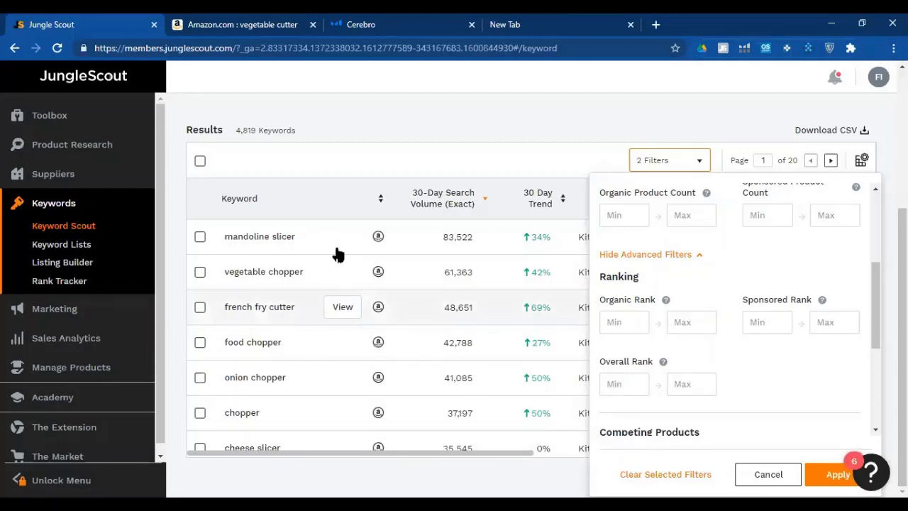
- Compare the three searched ASINs' product cards with the Competing Products options in the advanced filters
scroll(329, 266, "up", 3)
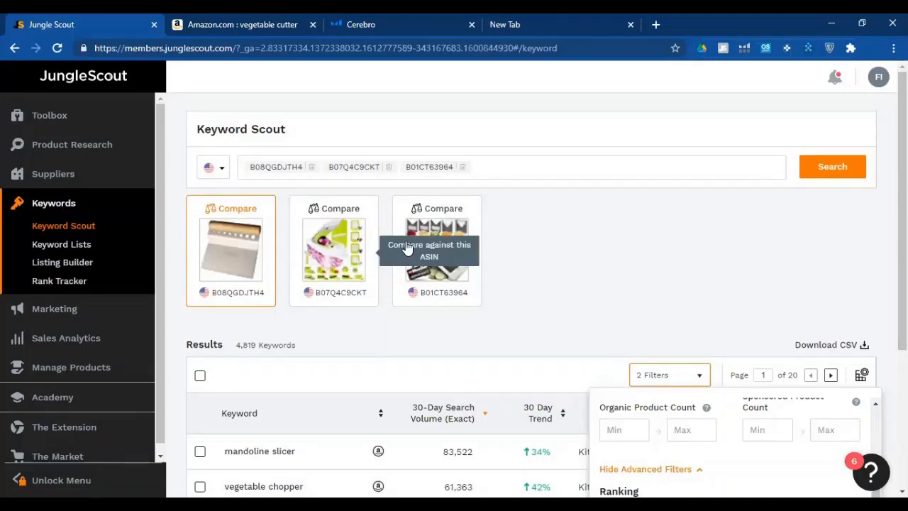
scroll(755, 434, "down", 1)
scroll(629, 376, "down", 2)
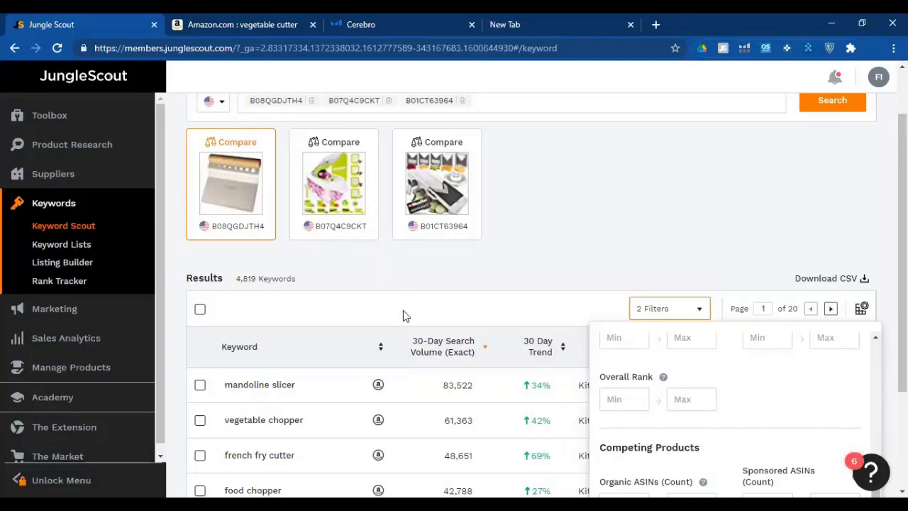
scroll(355, 318, "down", 1)
scroll(274, 329, "down", 1)
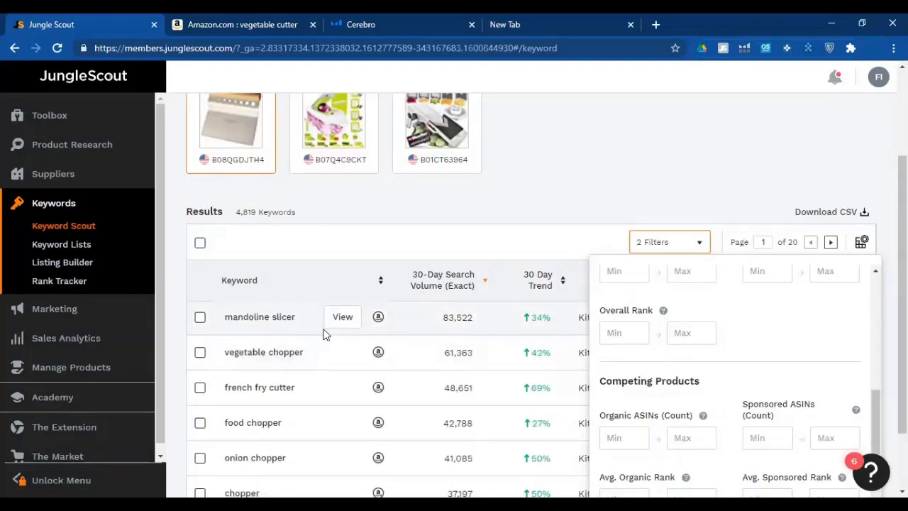
scroll(506, 246, "up", 1)
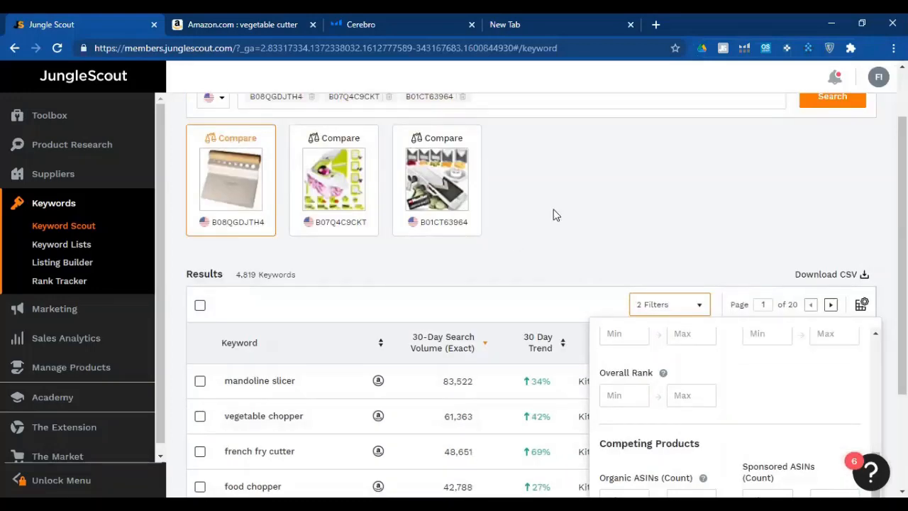
scroll(555, 215, "down", 1)
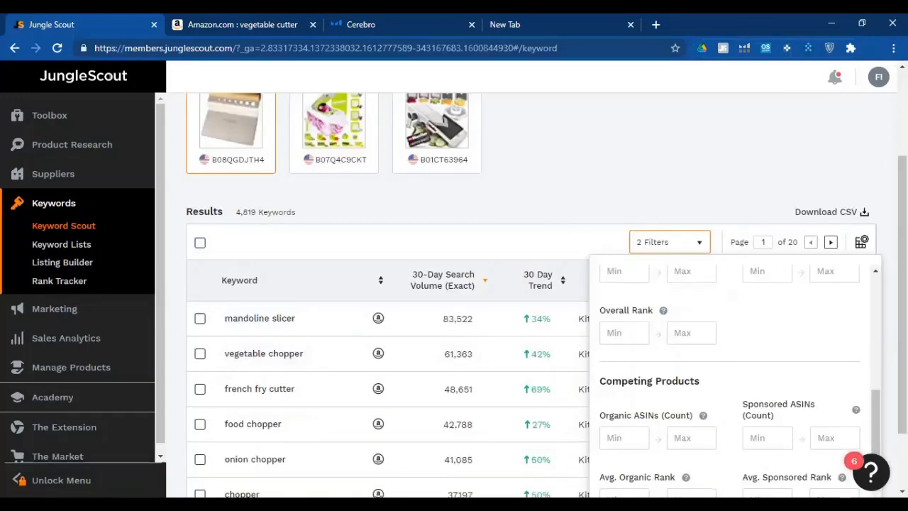
scroll(729, 376, "down", 1)
left_click(902, 301)
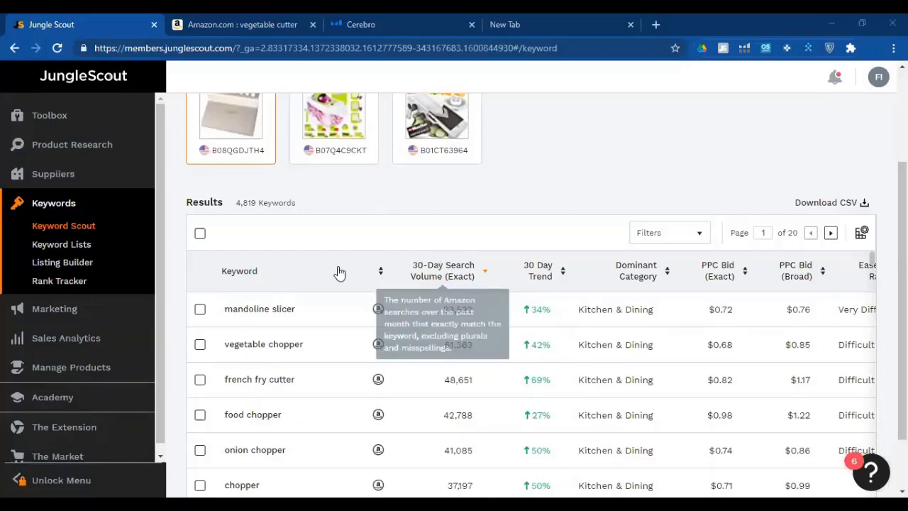
- Highlight ASIN B08QGDJTH4, switch to Amazon's vegetable cutter results, and inspect that product alongside the competing listings
double_click(251, 150)
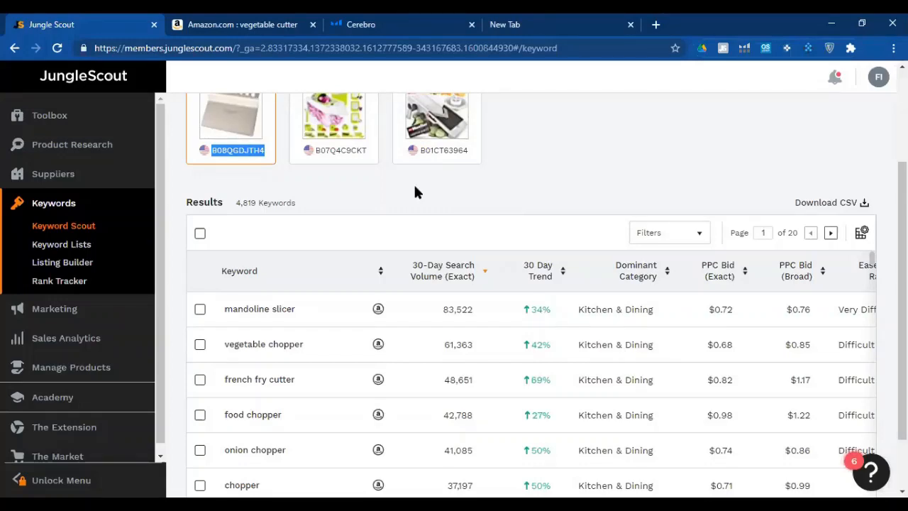
key("ctrl+Tab")
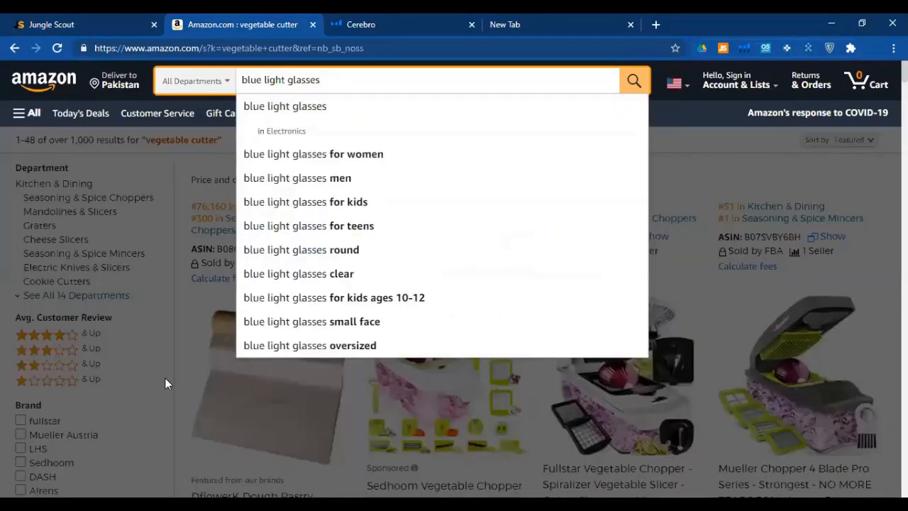
left_click(304, 363)
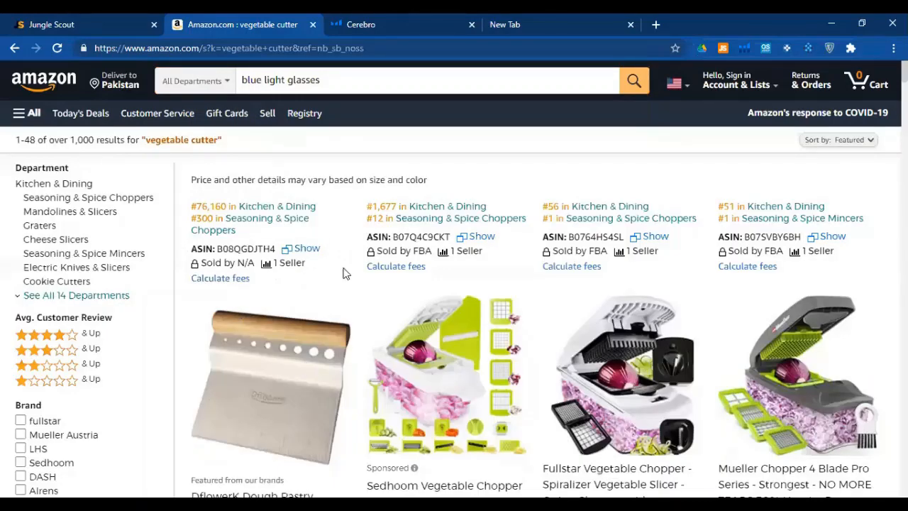
scroll(345, 273, "down", 2)
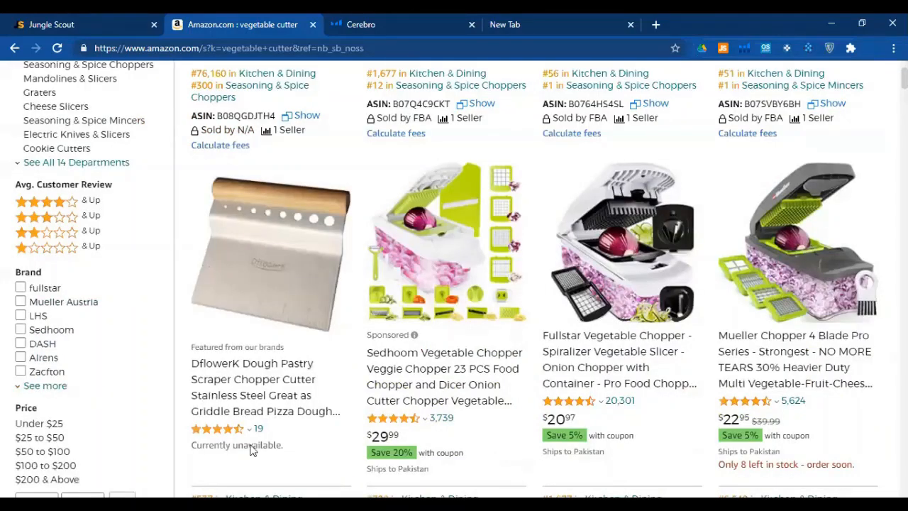
scroll(272, 382, "down", 1)
scroll(340, 291, "up", 3)
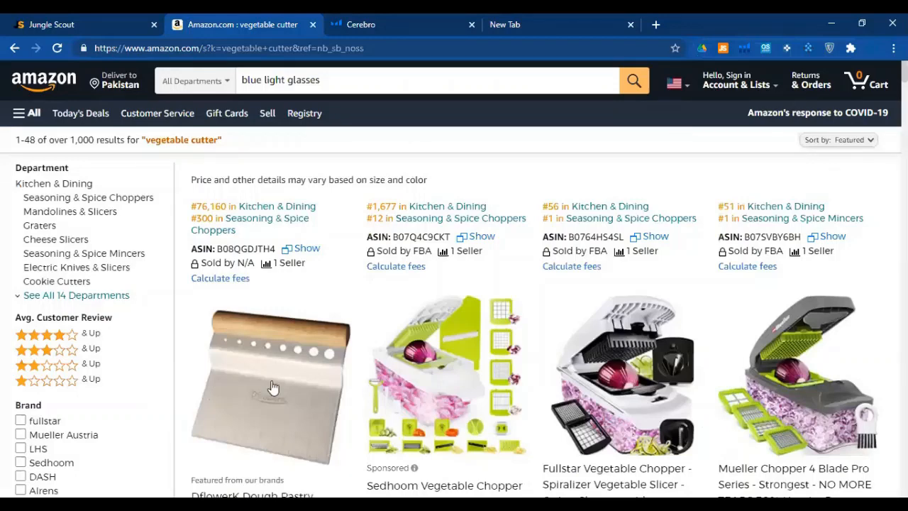
scroll(242, 412, "down", 8)
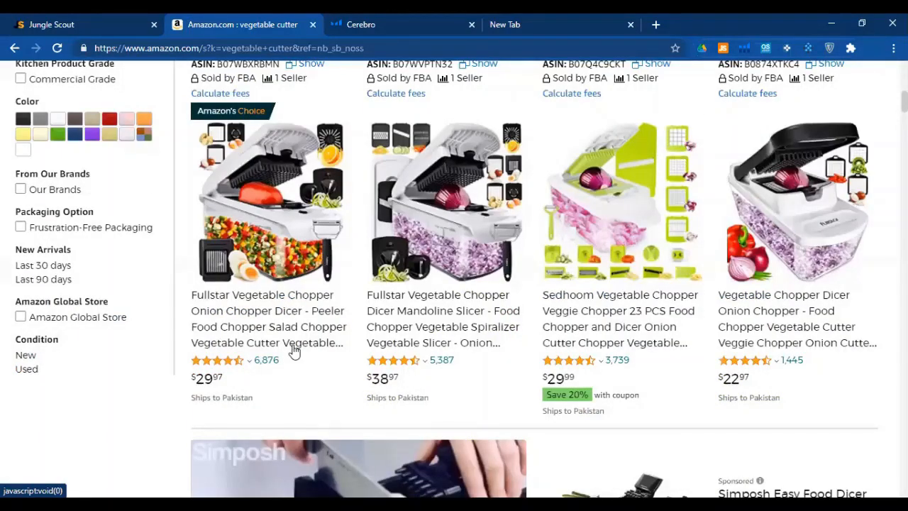
scroll(122, 97, "up", 10)
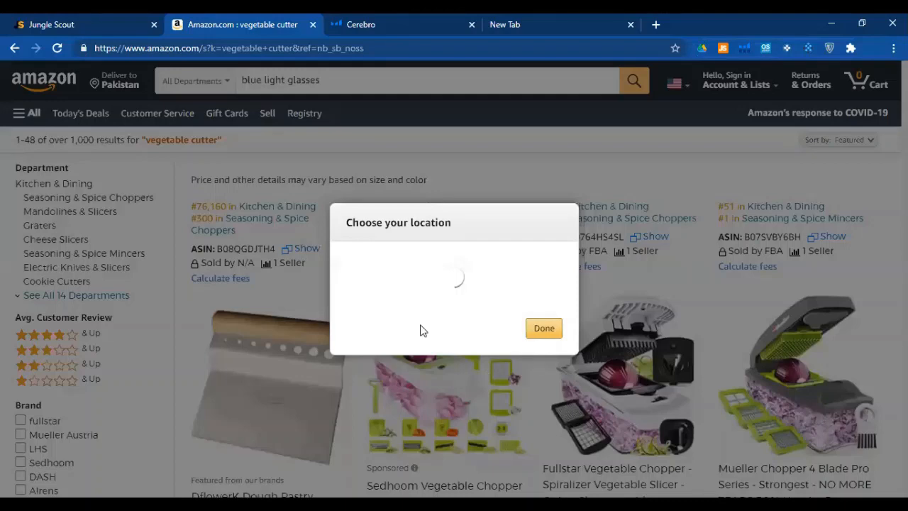
- Dismiss the location dialog and search Amazon for "blue light glasses"
left_click(540, 381)
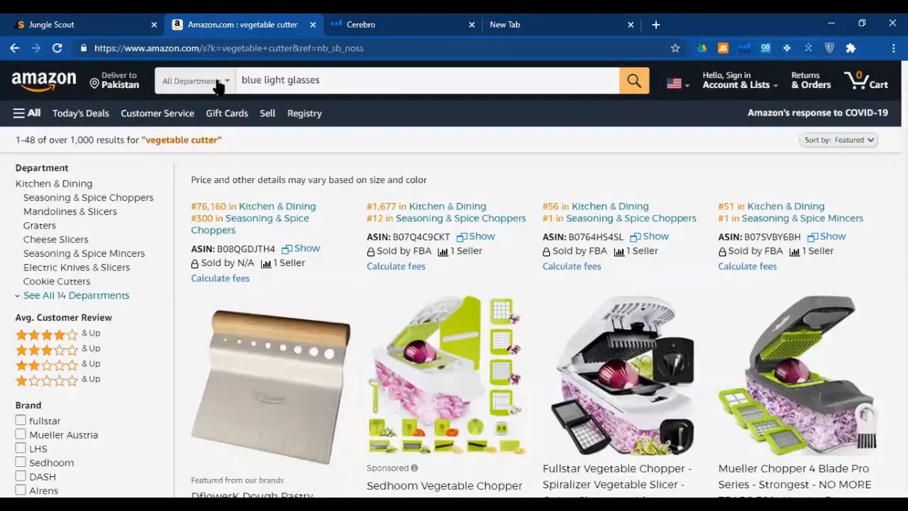
left_click(278, 82)
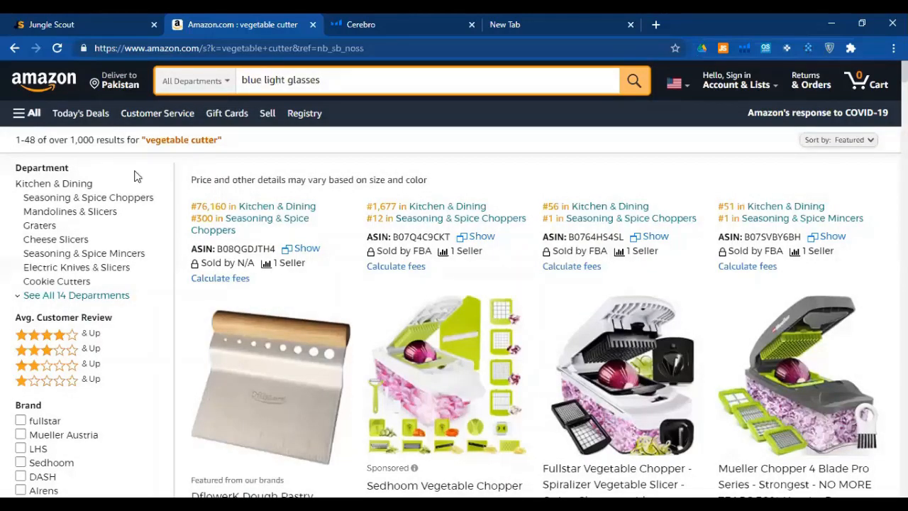
key("Return")
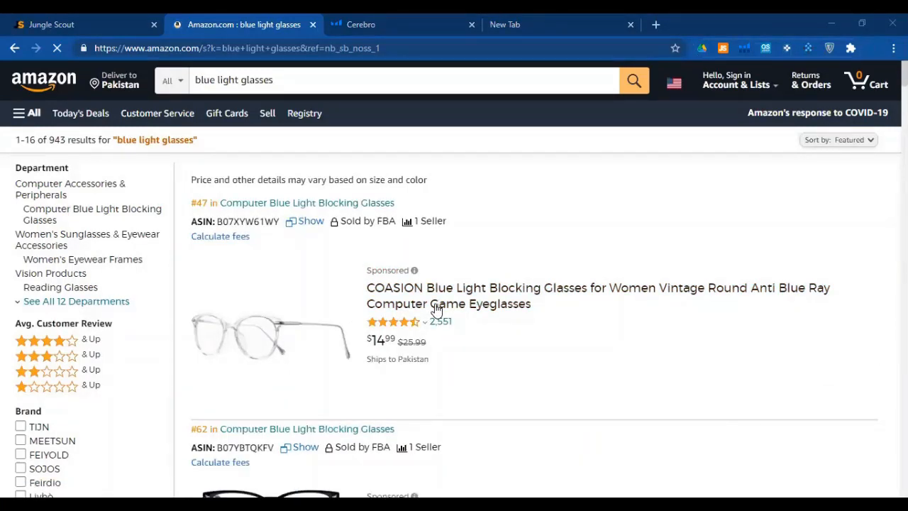
- Examine the blue light glasses results on Amazon, comparing the sponsored and organic listings and their ASINs
scroll(482, 264, "down", 1)
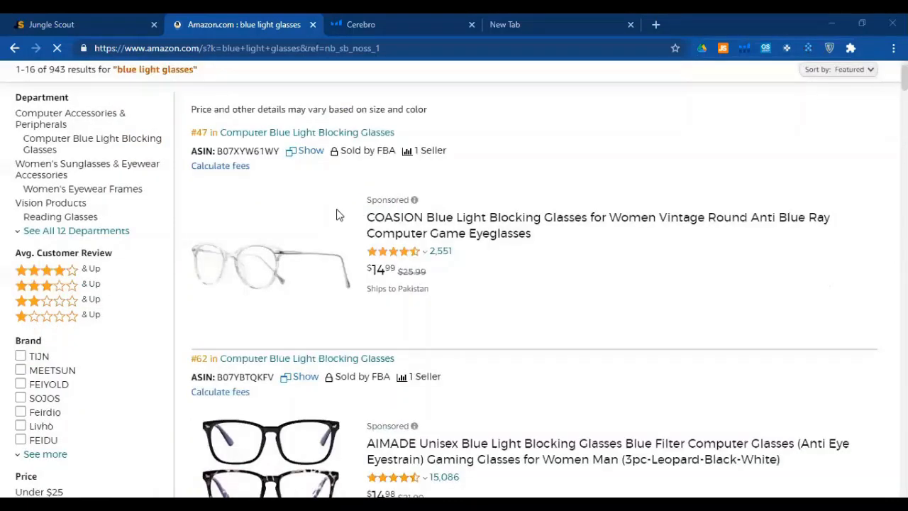
scroll(376, 245, "down", 2)
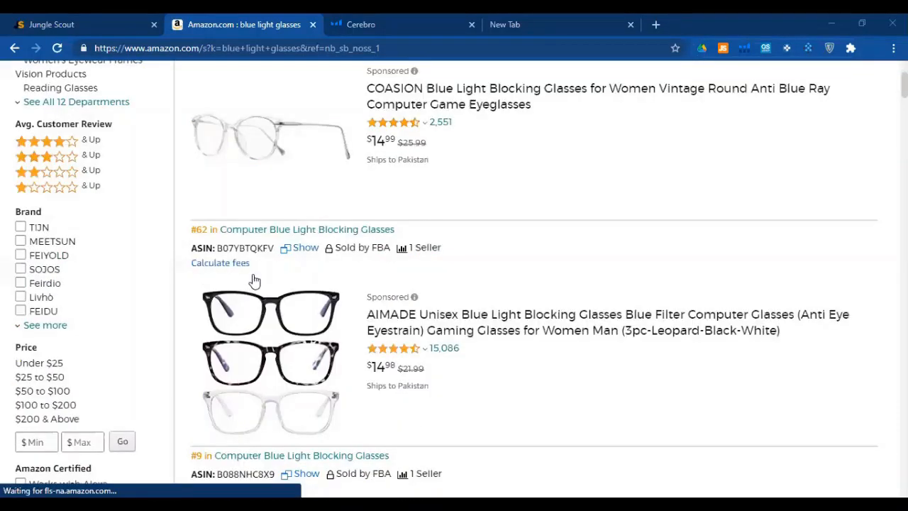
scroll(279, 321, "down", 3)
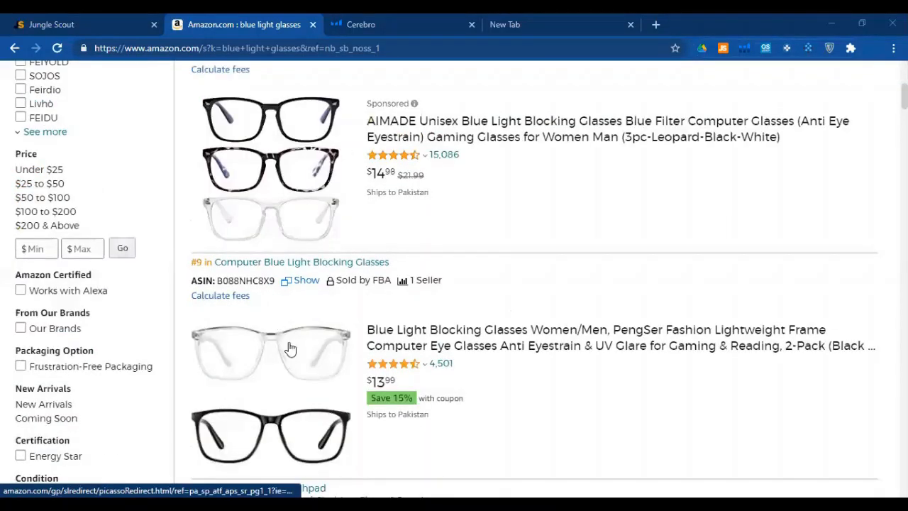
scroll(348, 318, "up", 5)
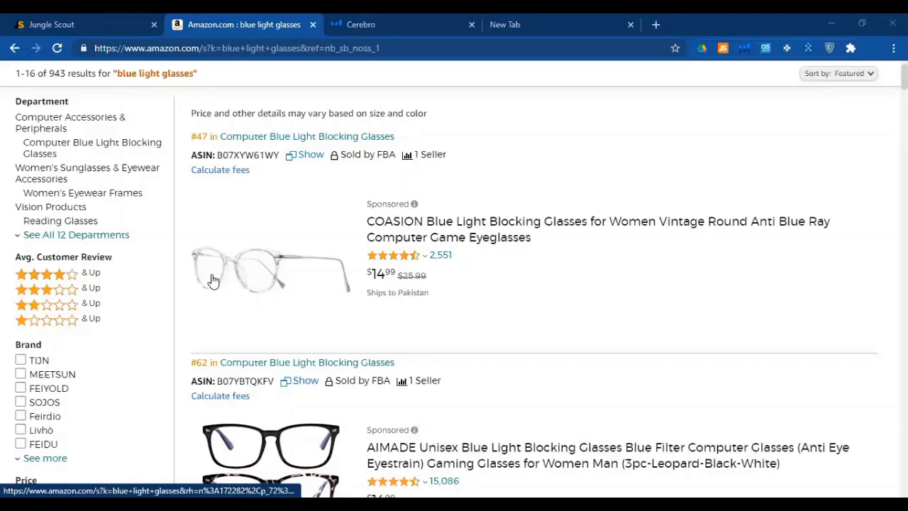
scroll(444, 313, "down", 2)
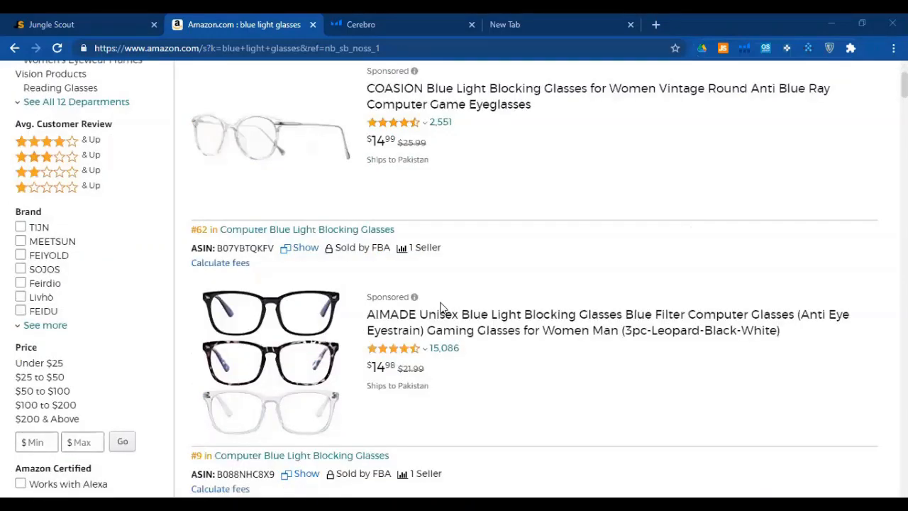
scroll(426, 291, "down", 4)
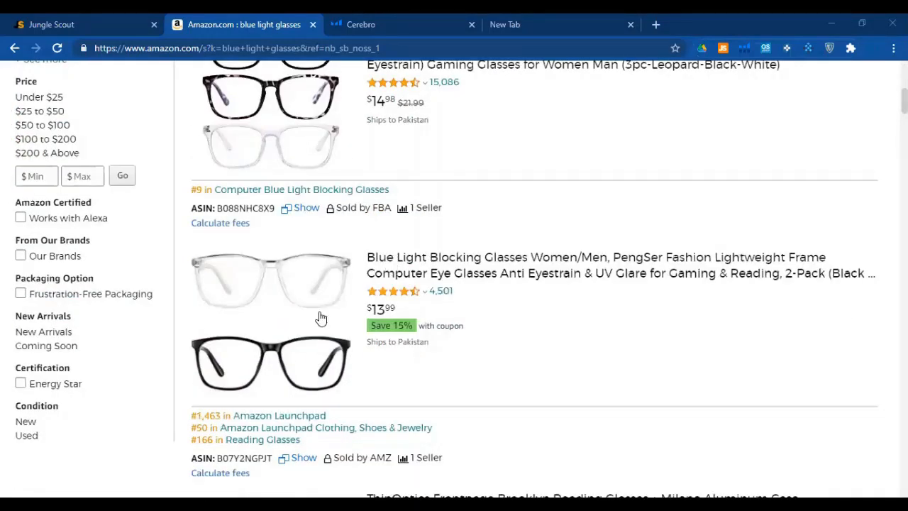
scroll(354, 317, "down", 4)
scroll(354, 316, "down", 5)
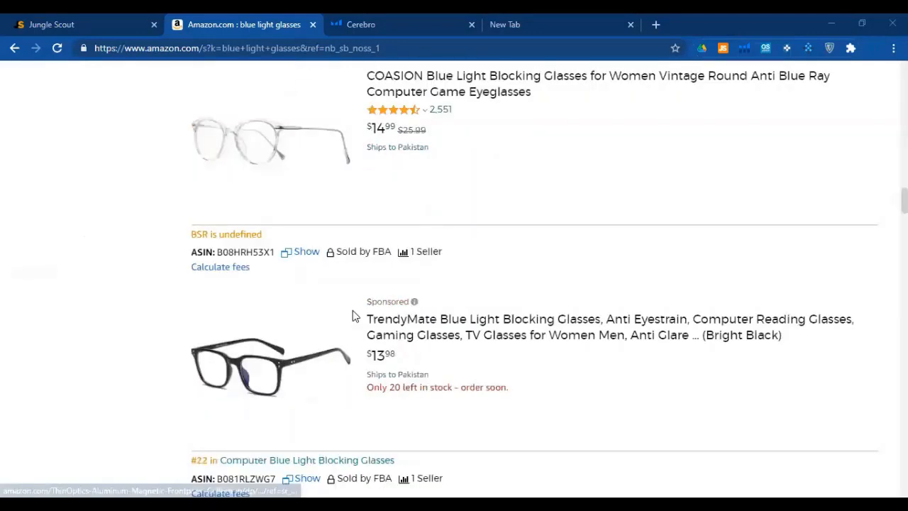
scroll(277, 185, "down", 5)
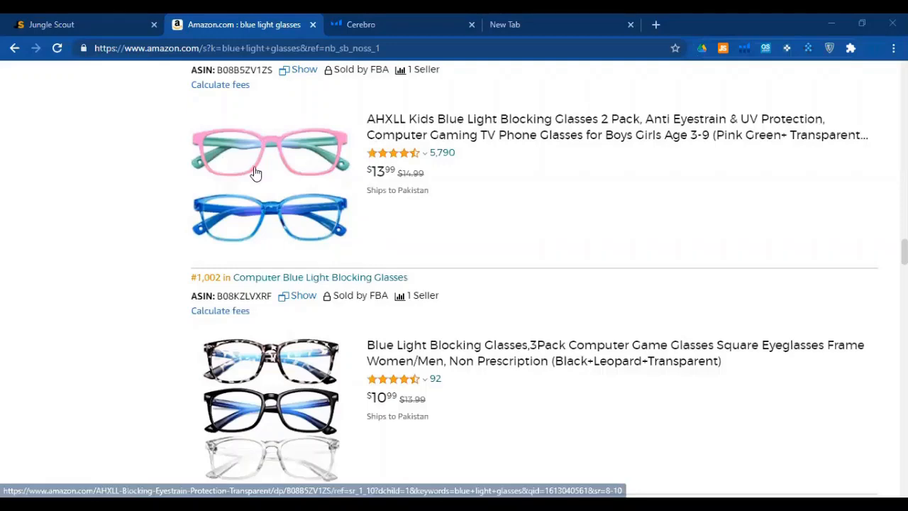
- Review Amazon's "blue light glasses" listings again from the search term down, checking the order of the sponsored and organic products
scroll(320, 227, "up", 5)
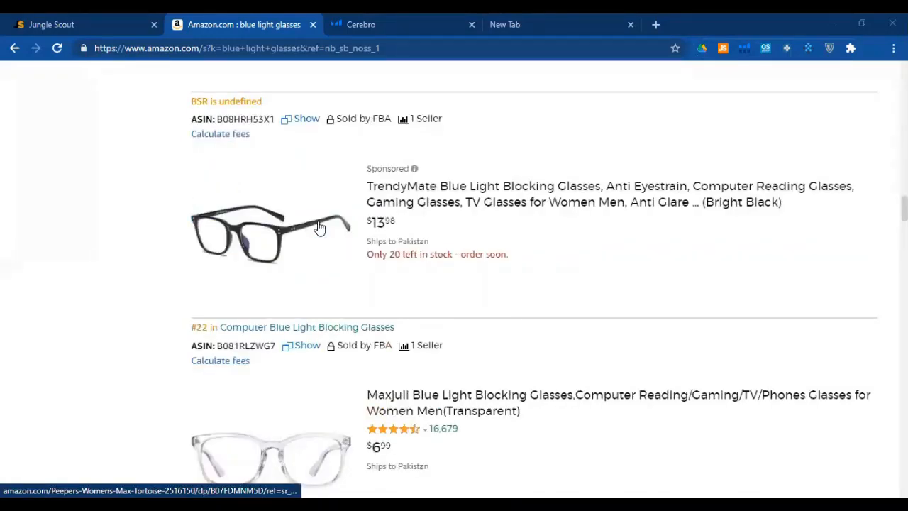
scroll(319, 227, "up", 5)
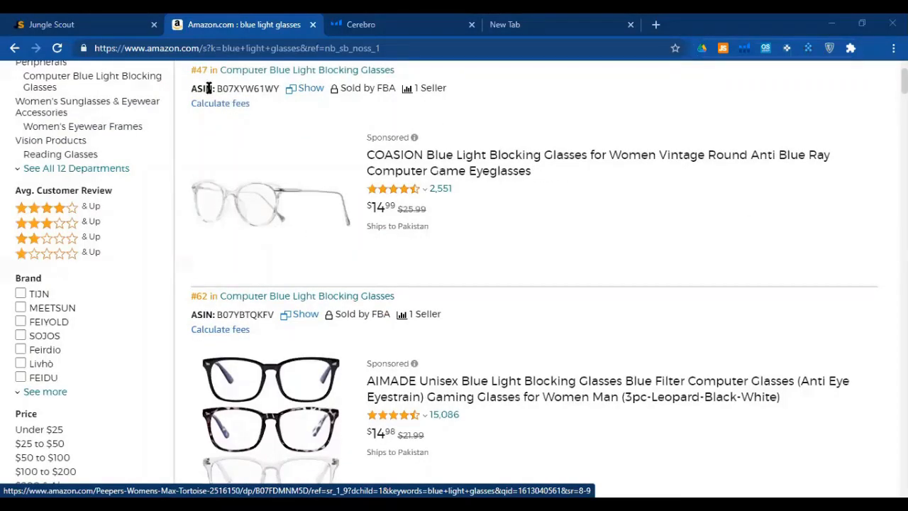
scroll(545, 319, "up", 2)
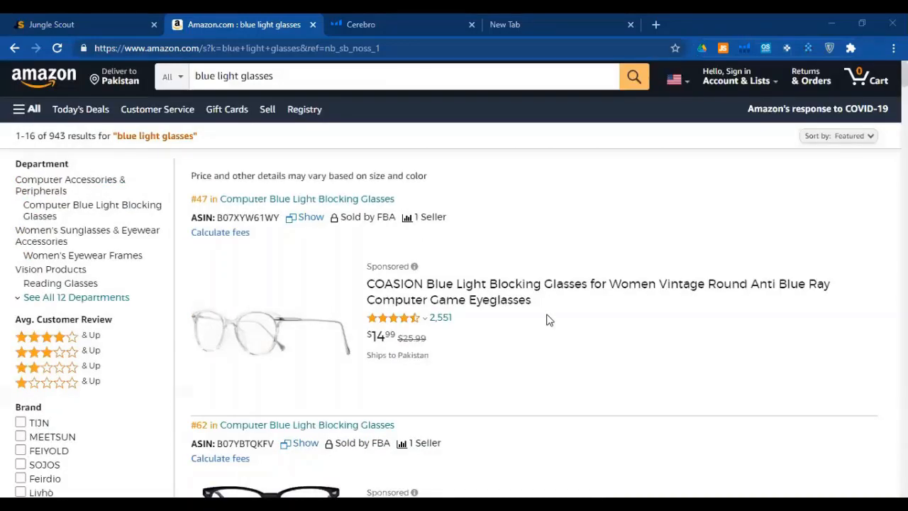
scroll(546, 319, "down", 10)
scroll(547, 319, "up", 3)
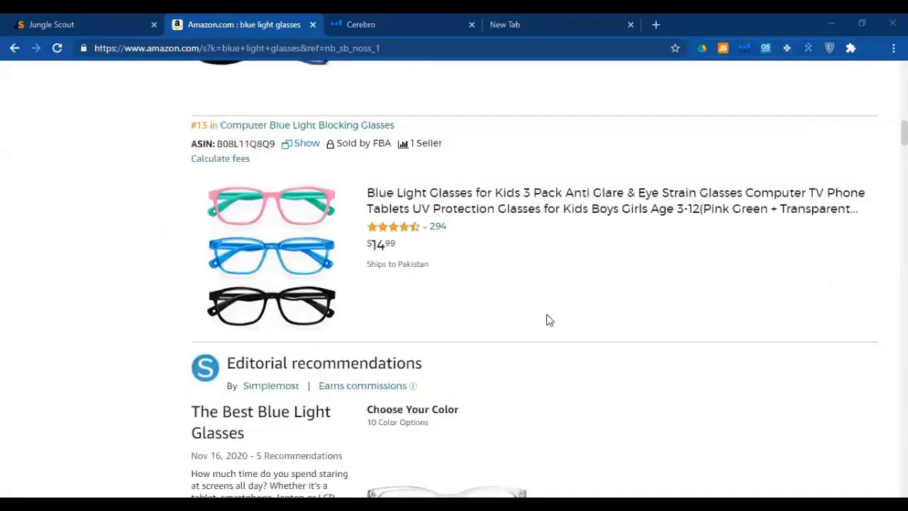
scroll(546, 320, "up", 7)
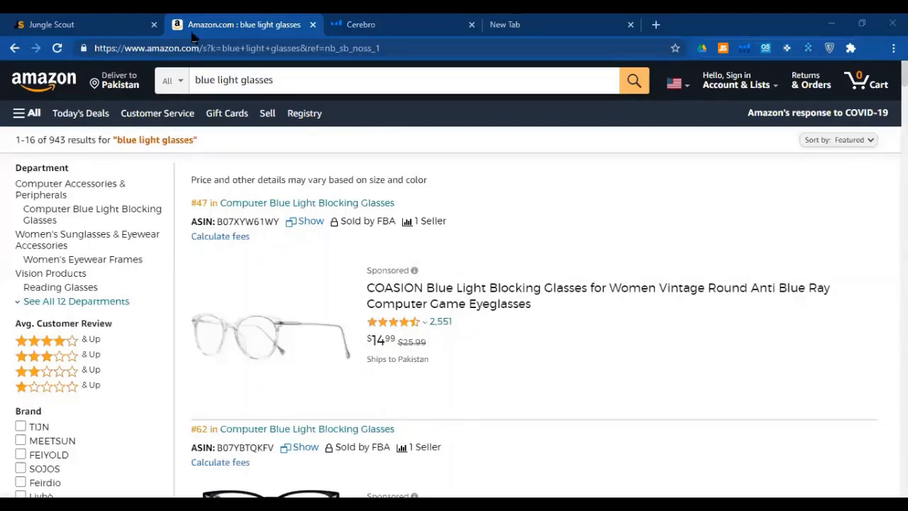
double_click(260, 80)
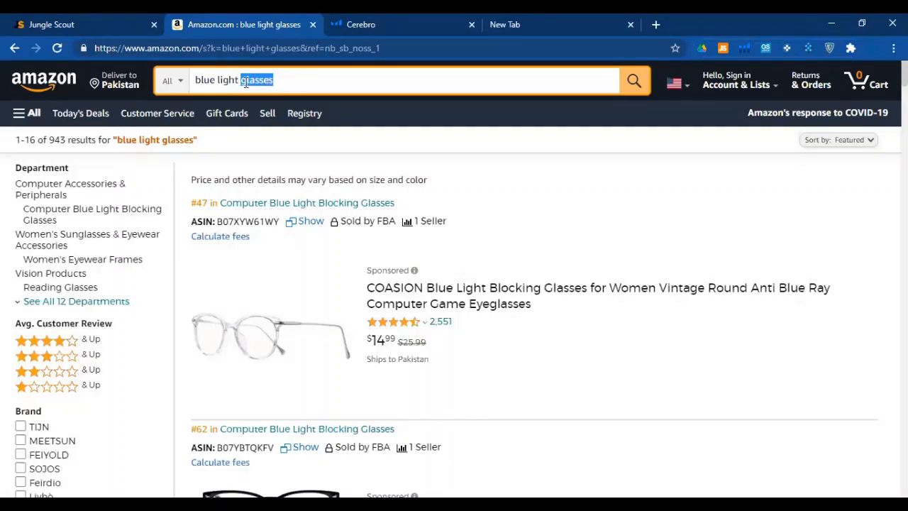
scroll(465, 338, "down", 5)
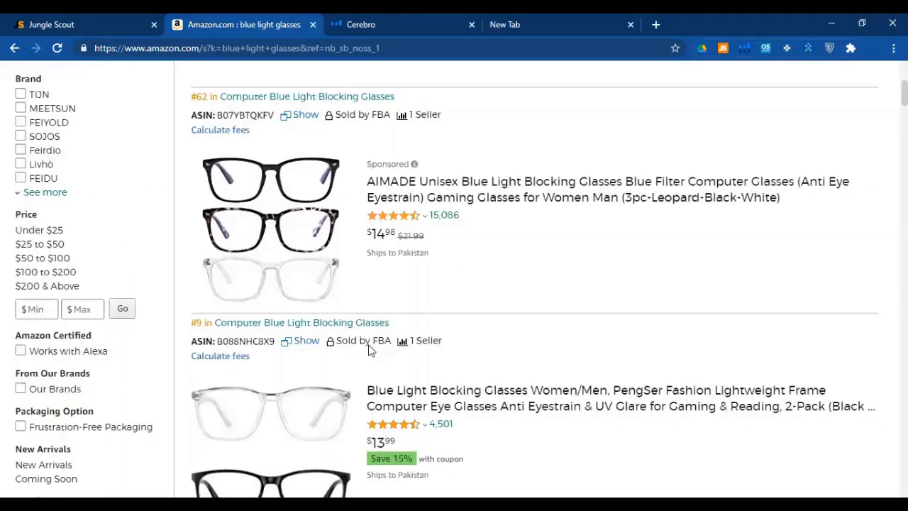
scroll(307, 295, "down", 5)
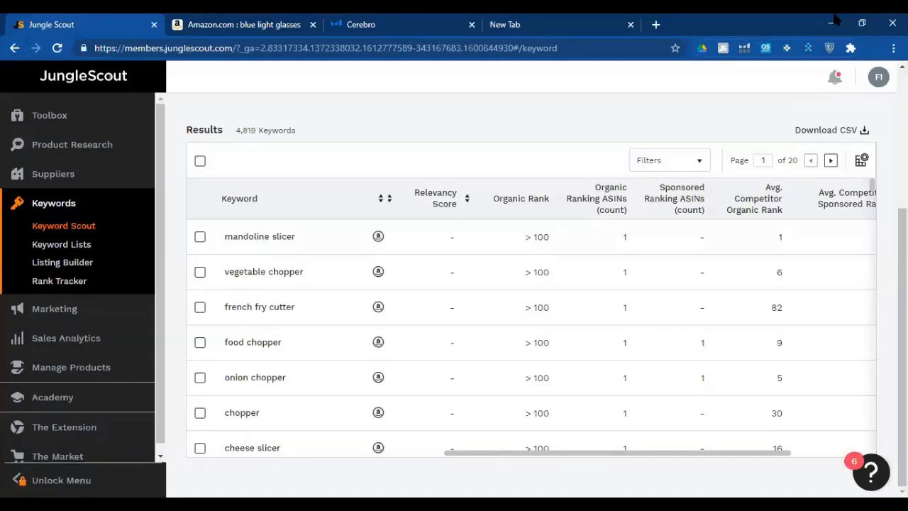
- Return to Jungle Scout and filter the keyword results by a minimum Organic Rank of 2
left_click(680, 172)
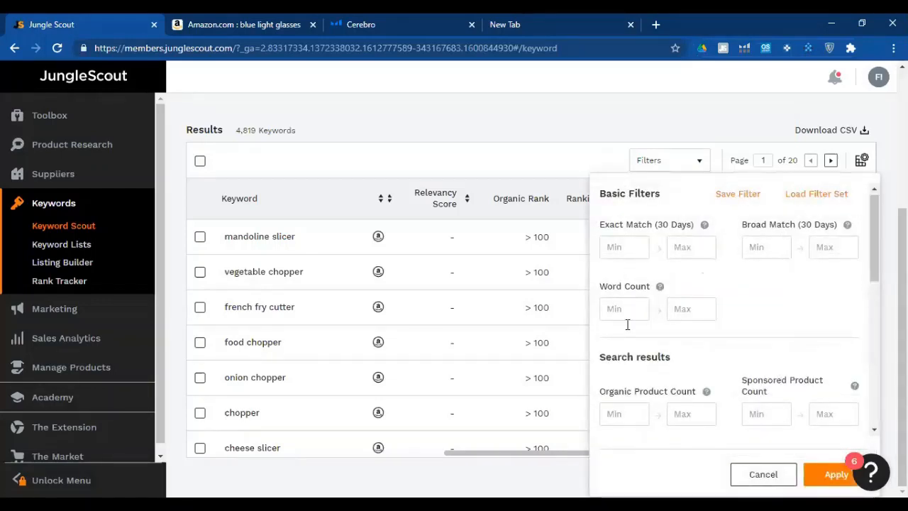
scroll(628, 325, "down", 3)
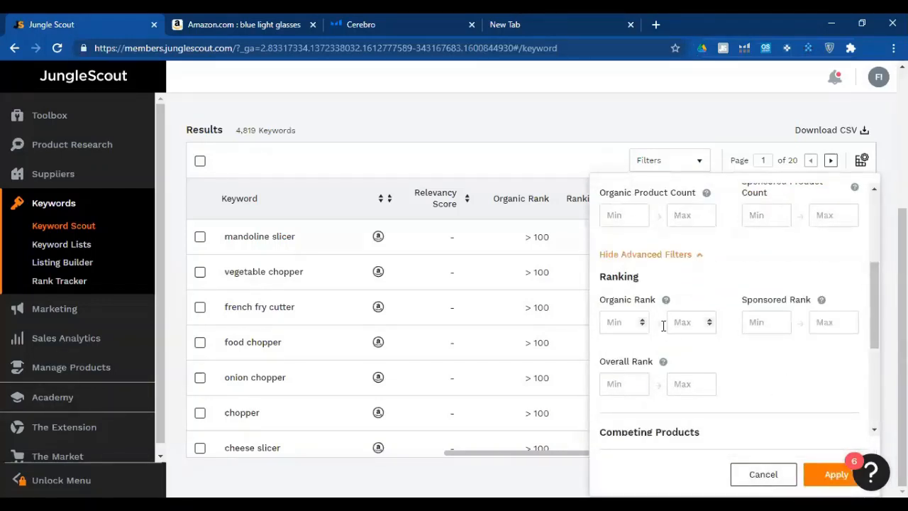
left_click(627, 323)
type("2")
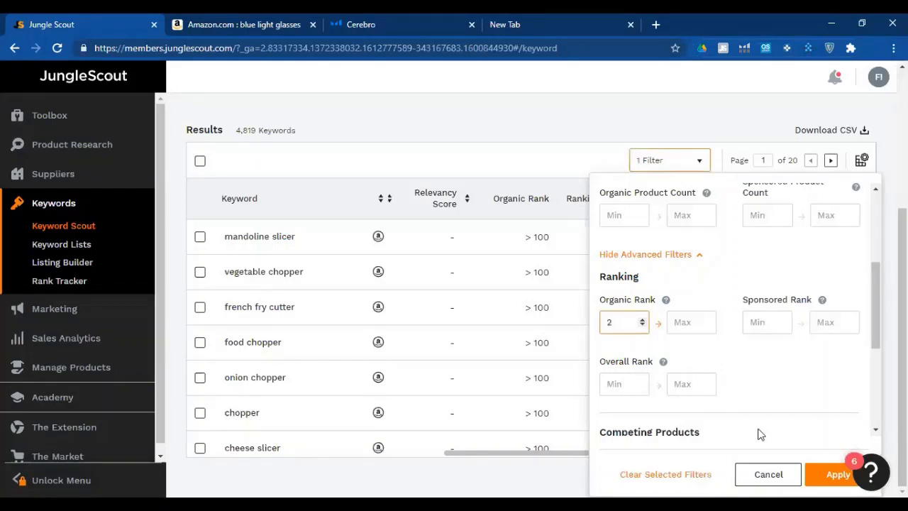
left_click(817, 474)
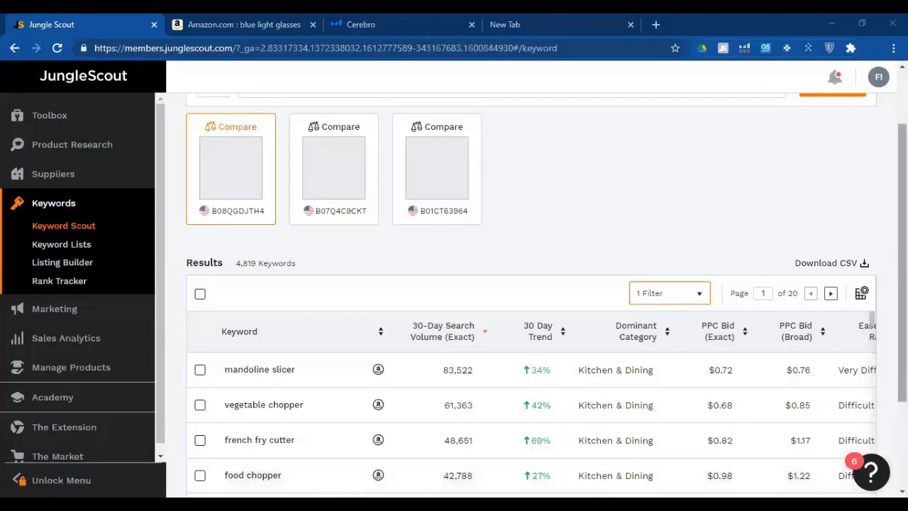
- Examine the ranking columns of the keyword results, from Ease to Rank and Organic Rank through to Relative Sponsored Position
scroll(532, 298, "down", 2)
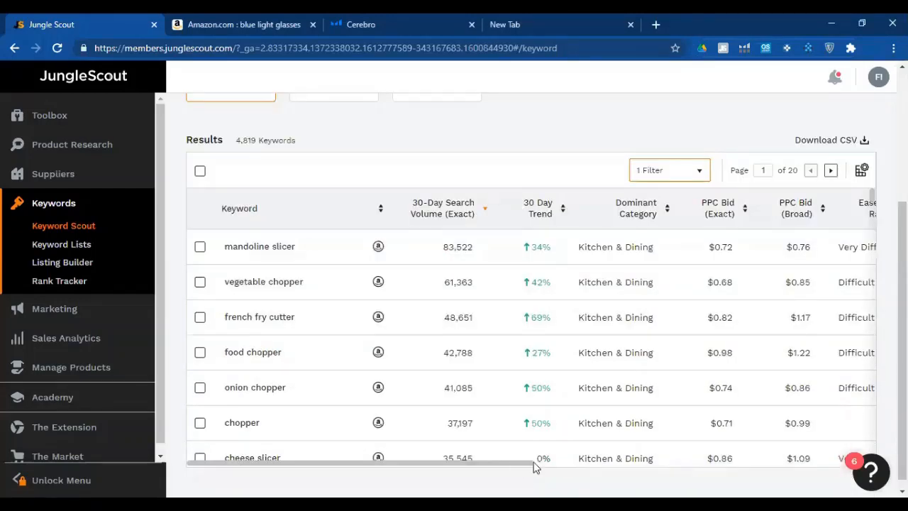
scroll(781, 469, "right", 5)
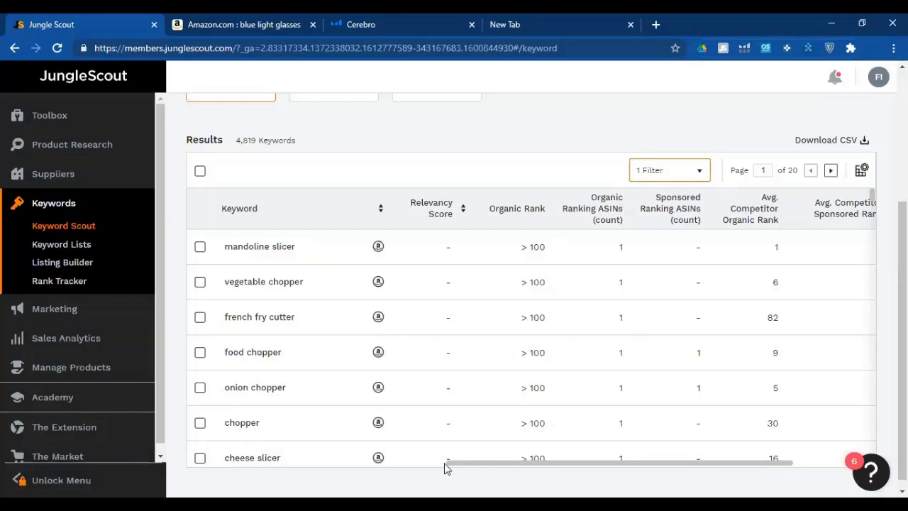
scroll(430, 466, "left", 1)
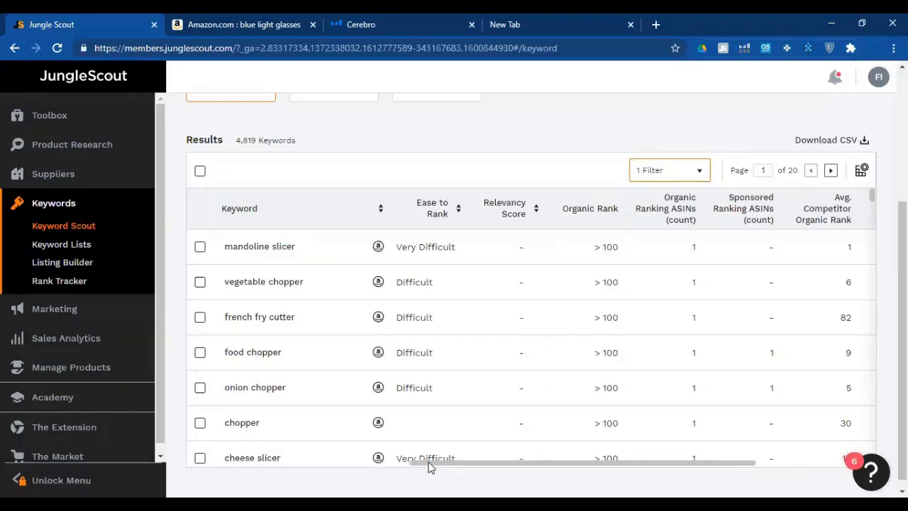
scroll(820, 313, "right", 1)
scroll(820, 310, "up", 3)
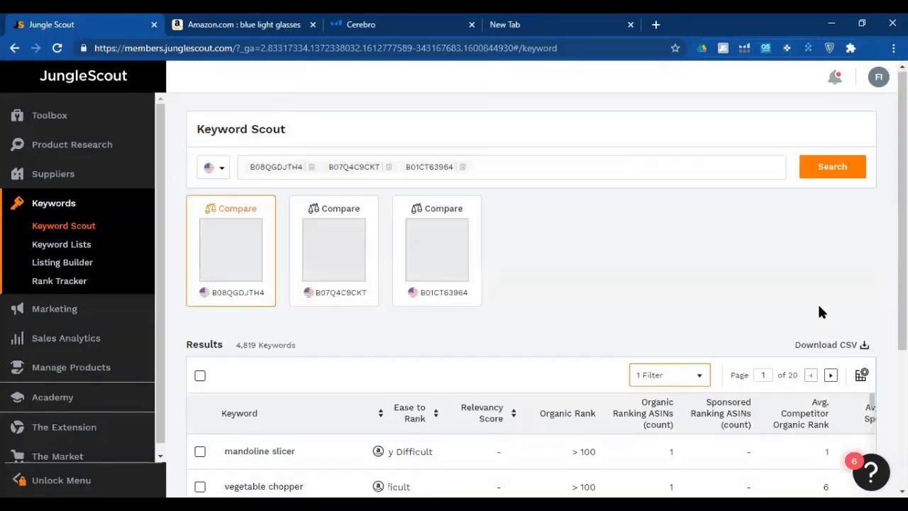
scroll(631, 353, "down", 3)
scroll(612, 352, "right", 3)
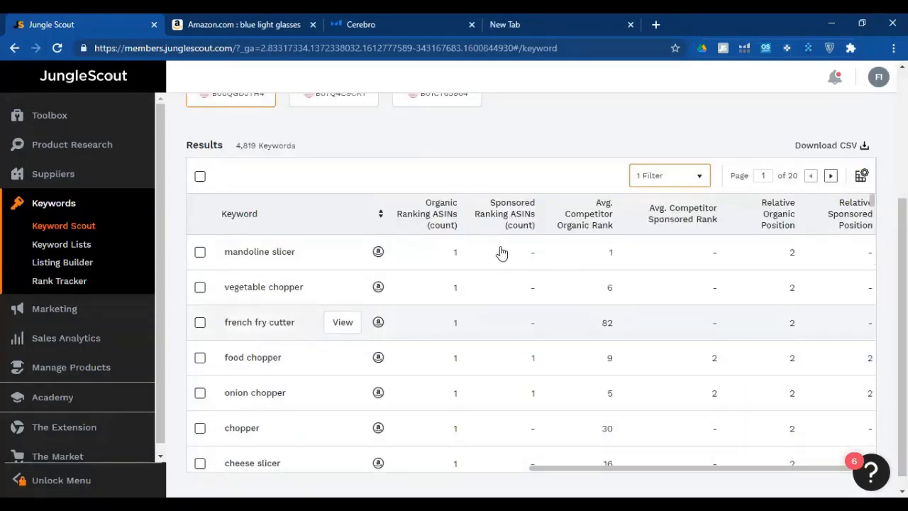
scroll(612, 395, "left", 3)
scroll(624, 460, "right", 3)
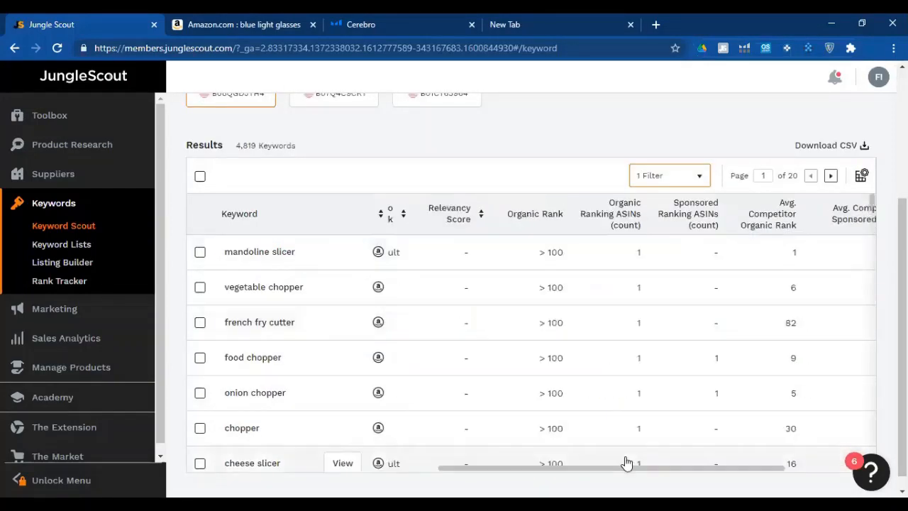
scroll(617, 469, "left", 1)
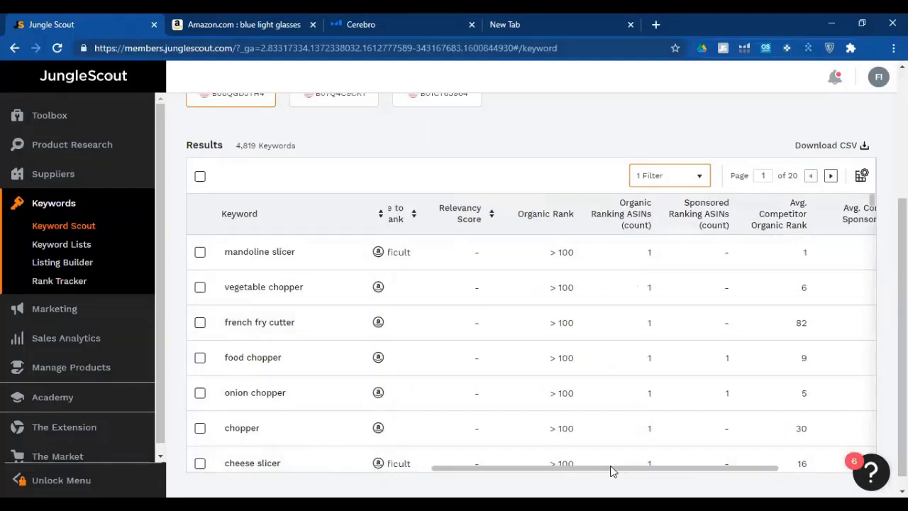
scroll(609, 473, "left", 1)
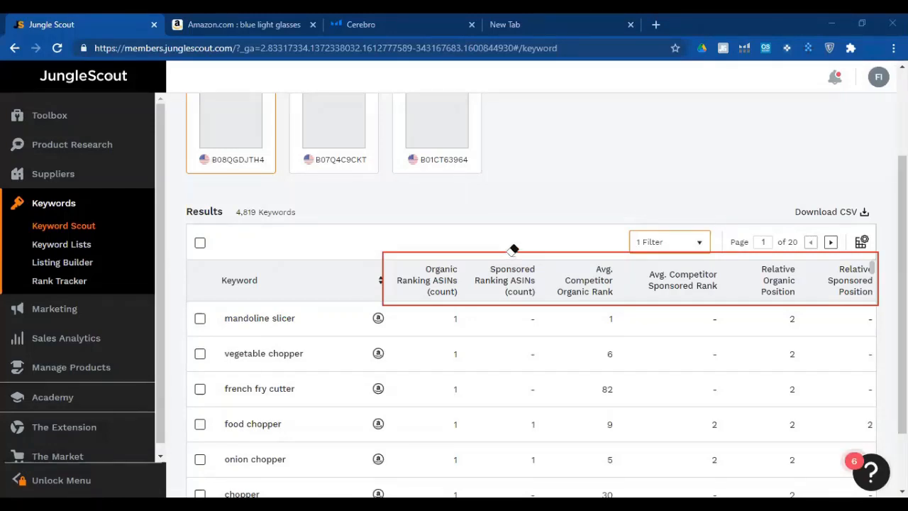
- Read the explanation of the Organic Ranking ASINs column and relate it to the highlighted ASIN and its two competitors
left_click(512, 254)
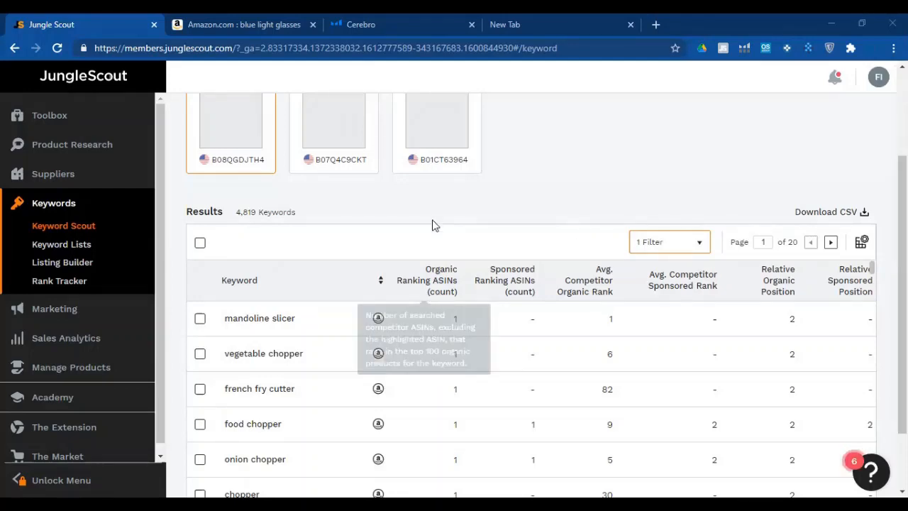
mouse_move(434, 294)
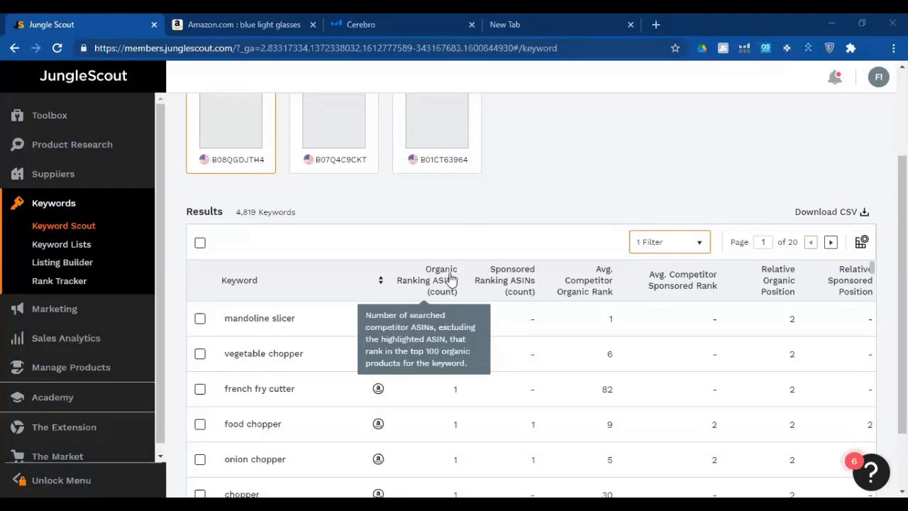
mouse_move(452, 274)
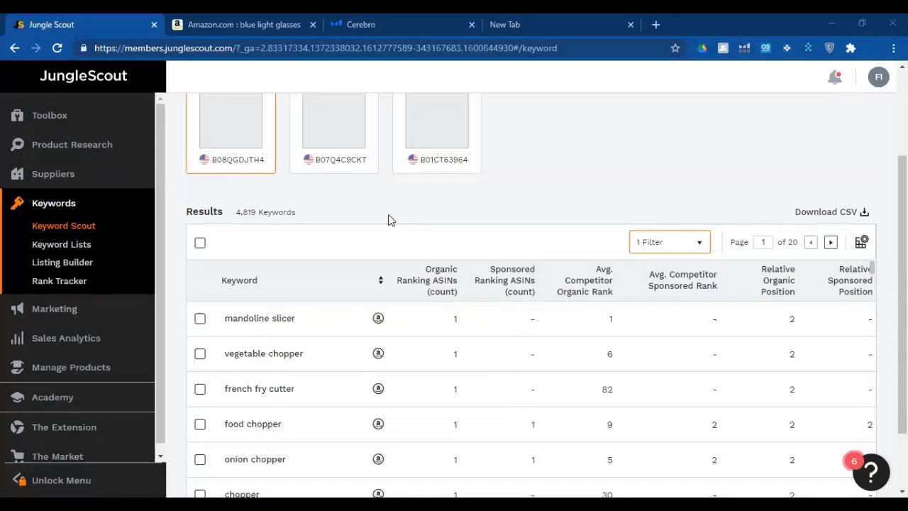
scroll(329, 147, "up", 1)
scroll(329, 147, "up", 1)
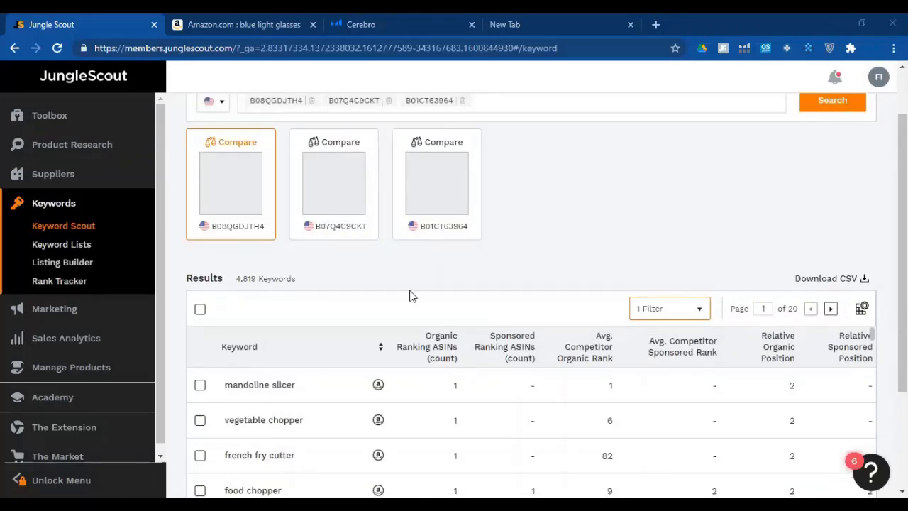
scroll(437, 317, "down", 2)
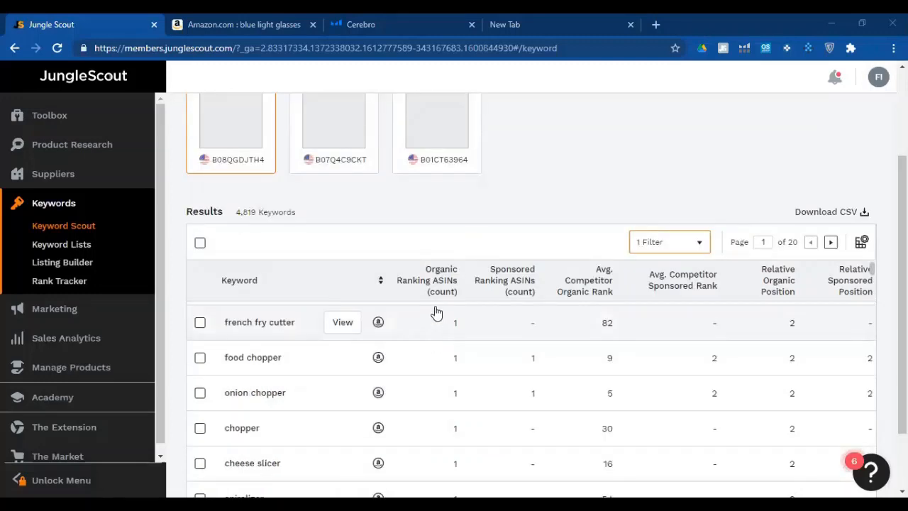
mouse_move(434, 298)
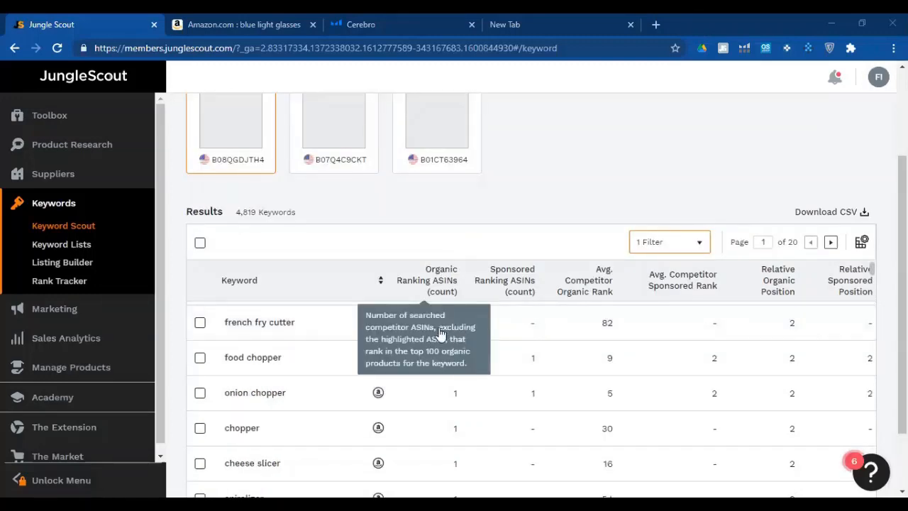
scroll(440, 298, "up", 2)
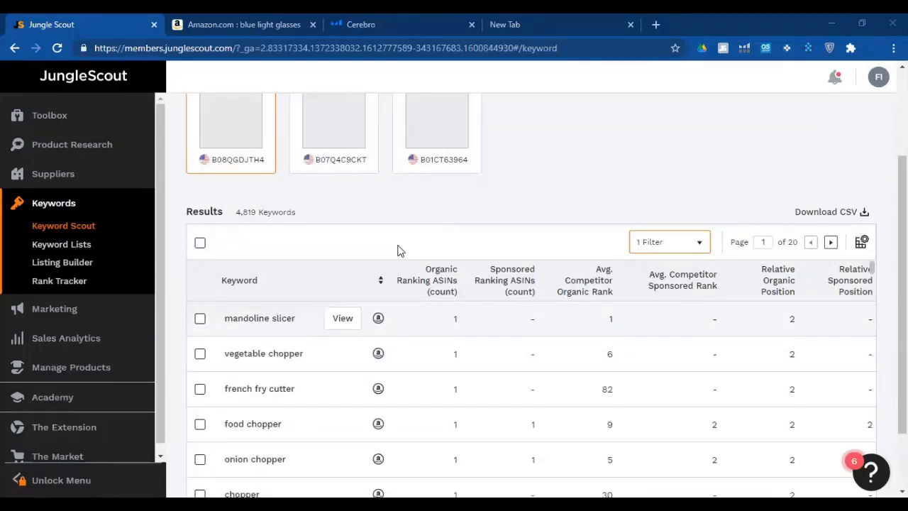
scroll(433, 213, "up", 1)
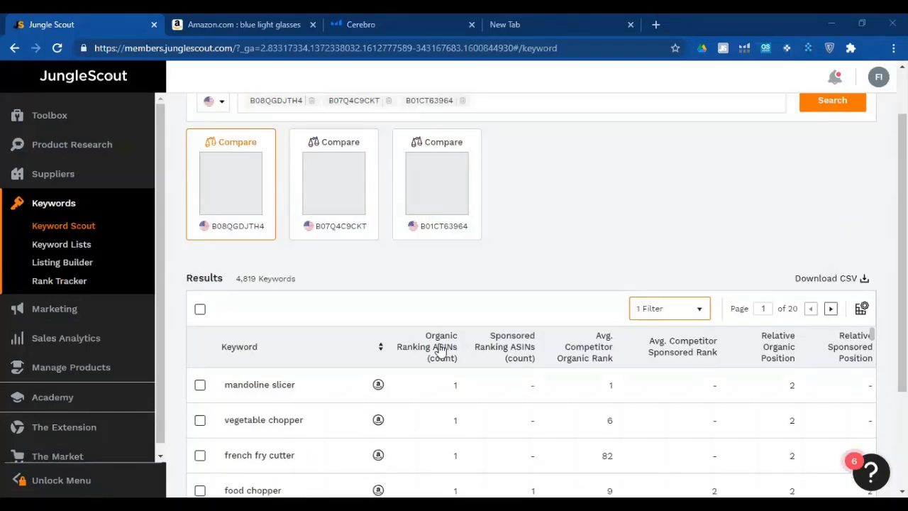
mouse_move(440, 349)
scroll(546, 191, "down", 1)
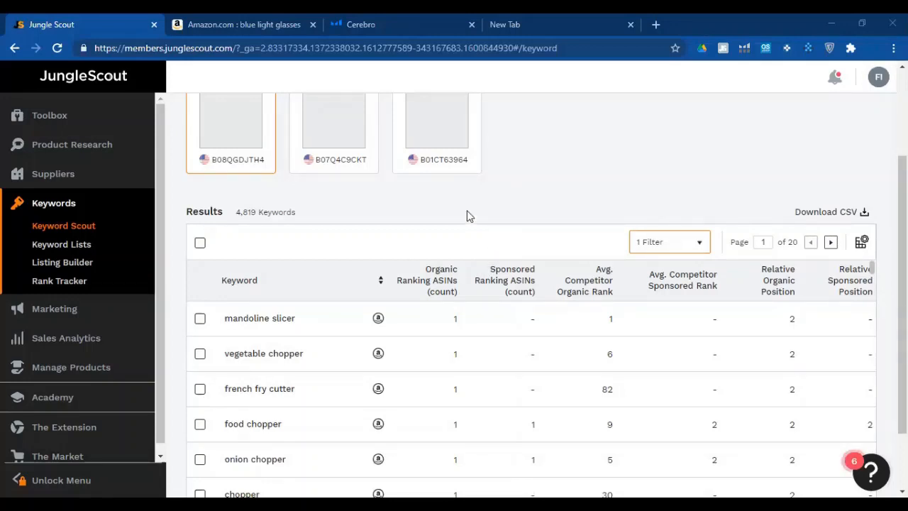
- Read the explanation of the Sponsored Ranking ASINs column and relate its counts to competitor ASINs B07Q4C9CKT and B01CT63964
mouse_move(506, 297)
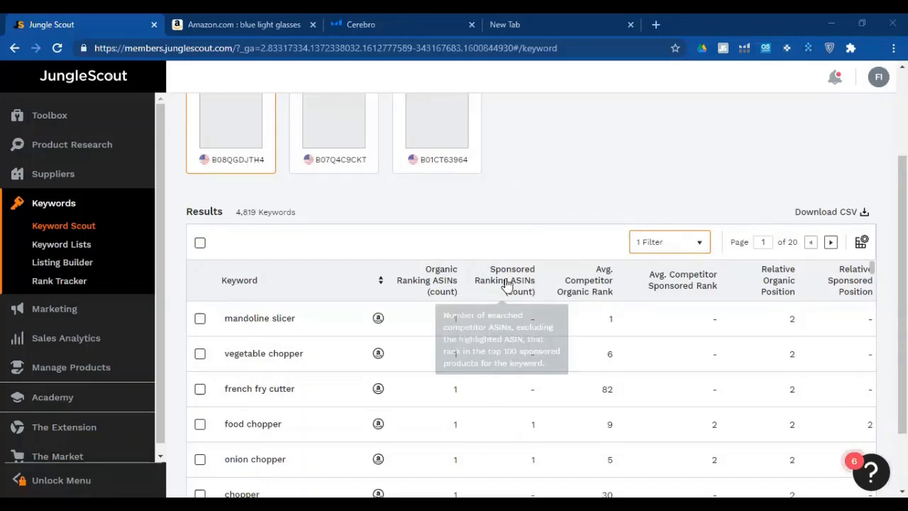
scroll(511, 253, "down", 1)
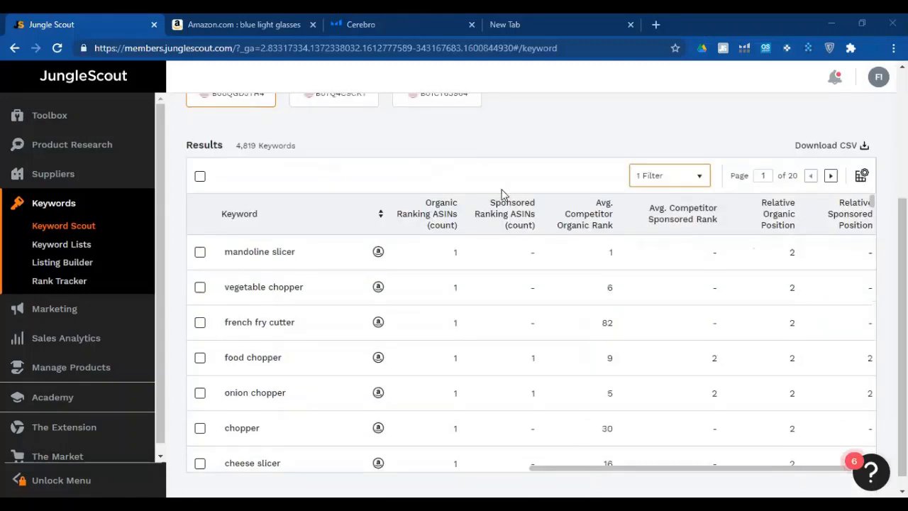
scroll(350, 198, "up", 1)
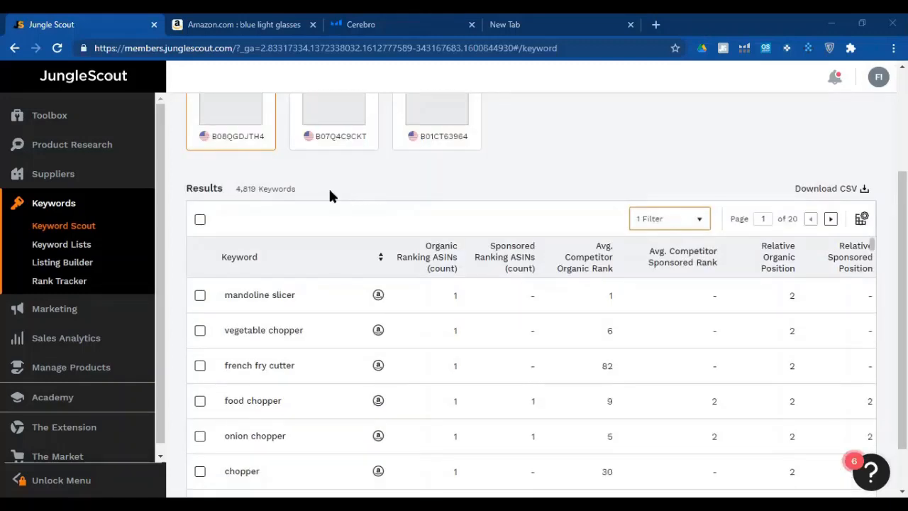
scroll(330, 195, "up", 1)
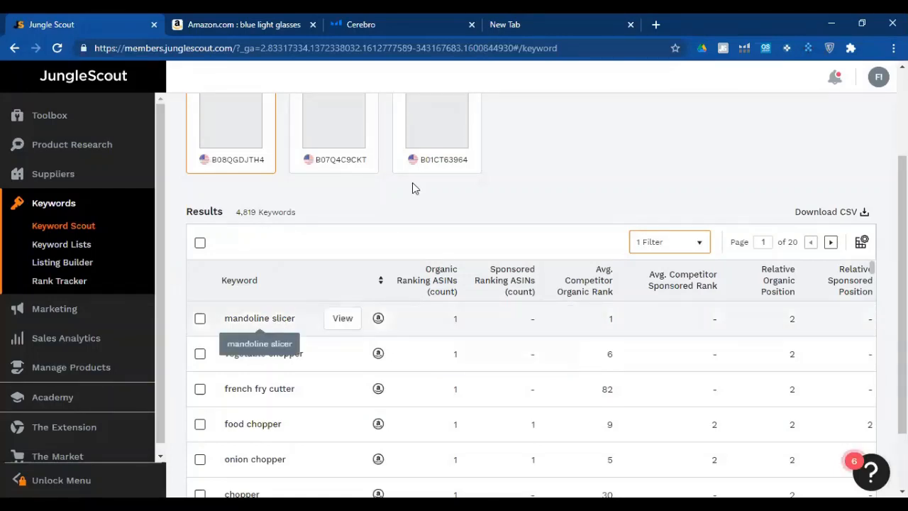
left_click_drag(303, 124, 388, 183)
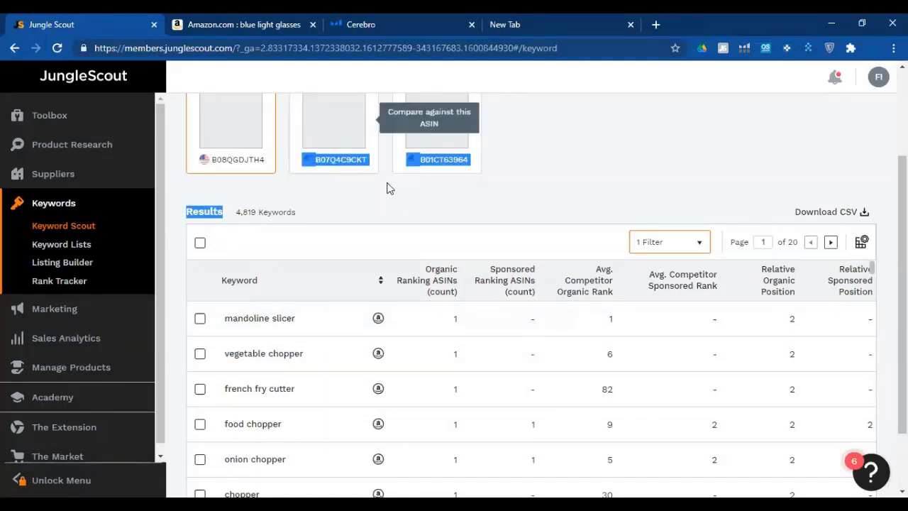
left_click(508, 237)
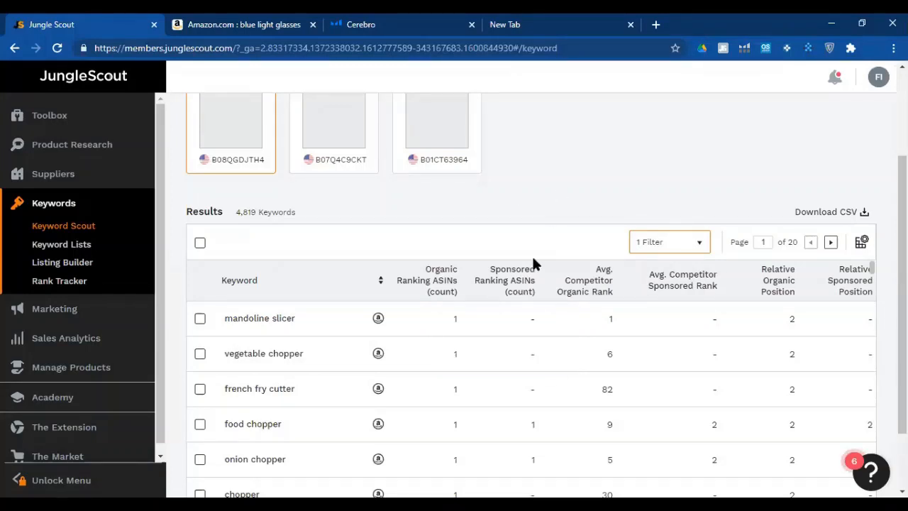
- Relate the Organic and Sponsored Ranking ASINs counts to the Avg. Competitor Organic Rank and Avg. Competitor Sponsored Rank columns using temporary arrows
mouse_move(588, 294)
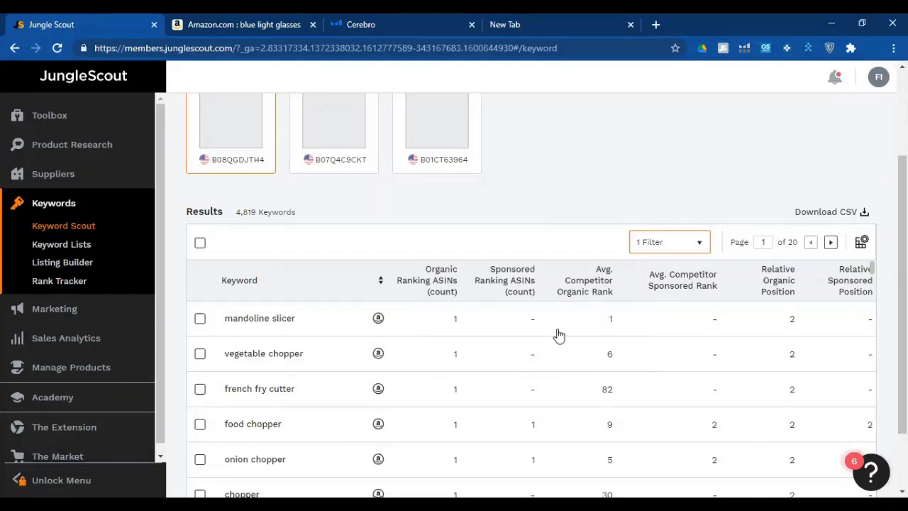
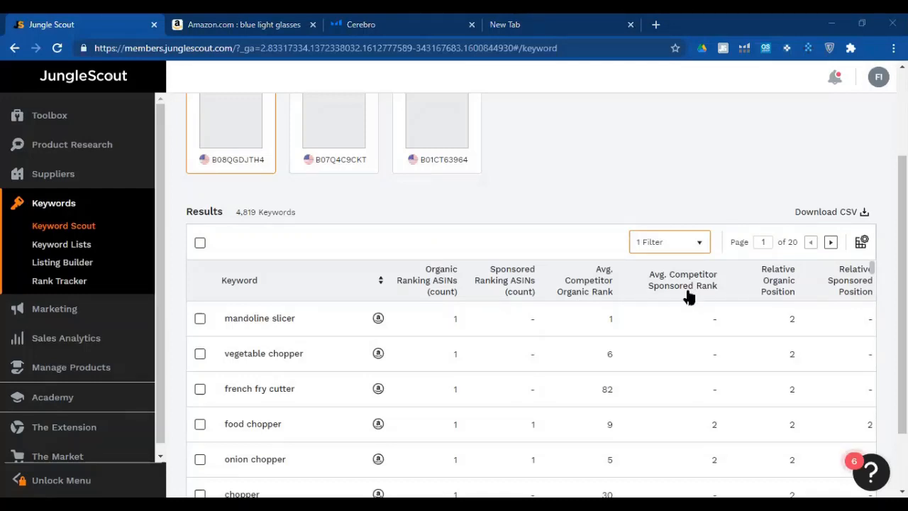
mouse_move(688, 294)
left_click_drag(547, 118, 437, 261)
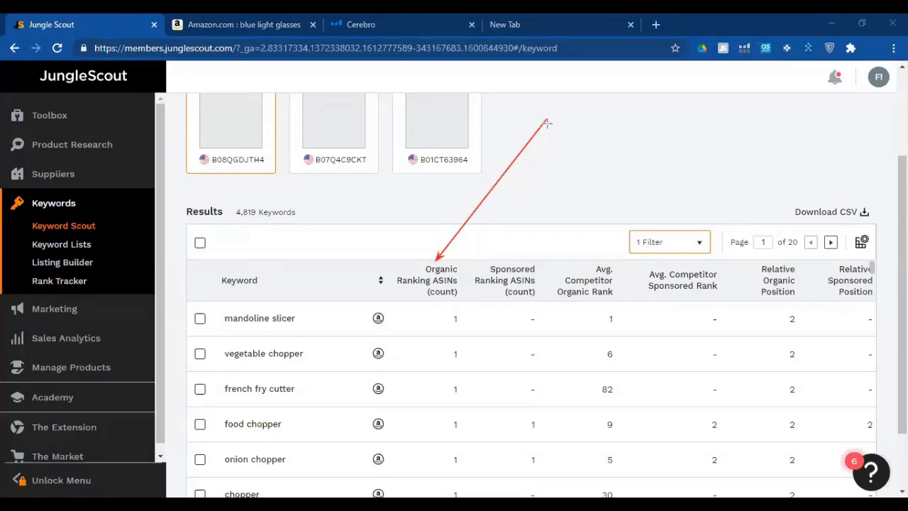
left_click_drag(547, 122, 576, 247)
left_click_drag(546, 120, 589, 151)
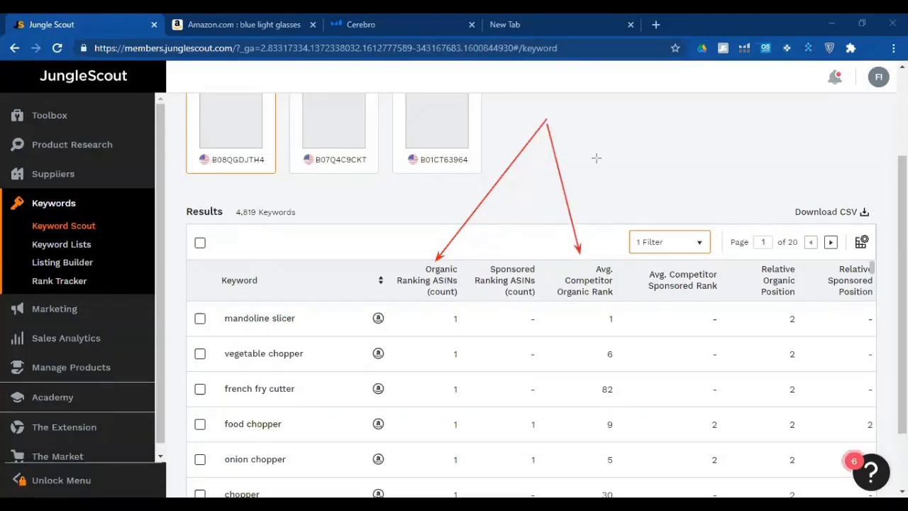
left_click_drag(651, 201, 640, 189)
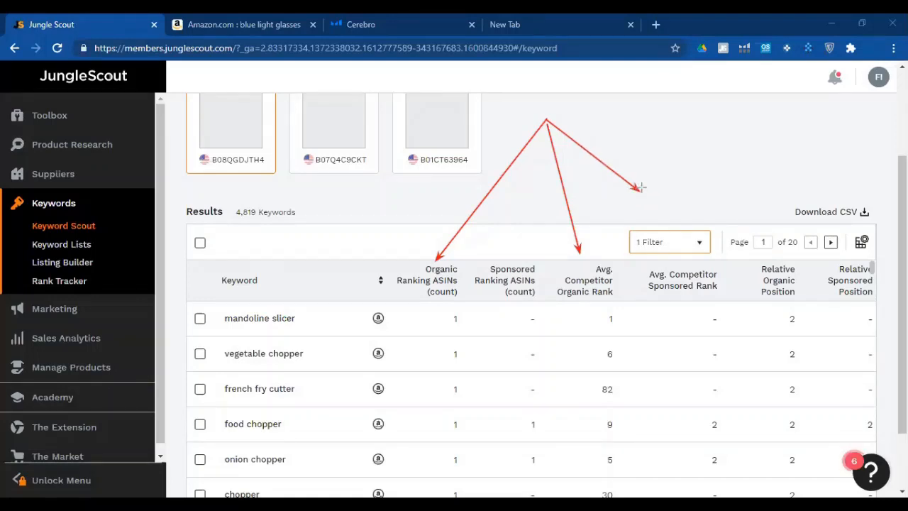
key("ctrl+z")
left_click_drag(505, 263, 560, 183)
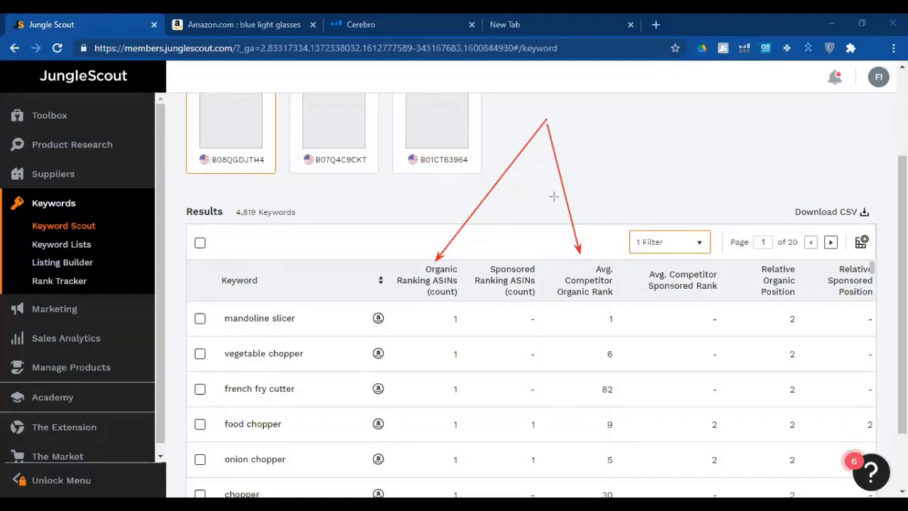
key("ctrl+z")
left_click_drag(618, 132, 549, 220)
left_click_drag(516, 263, 518, 260)
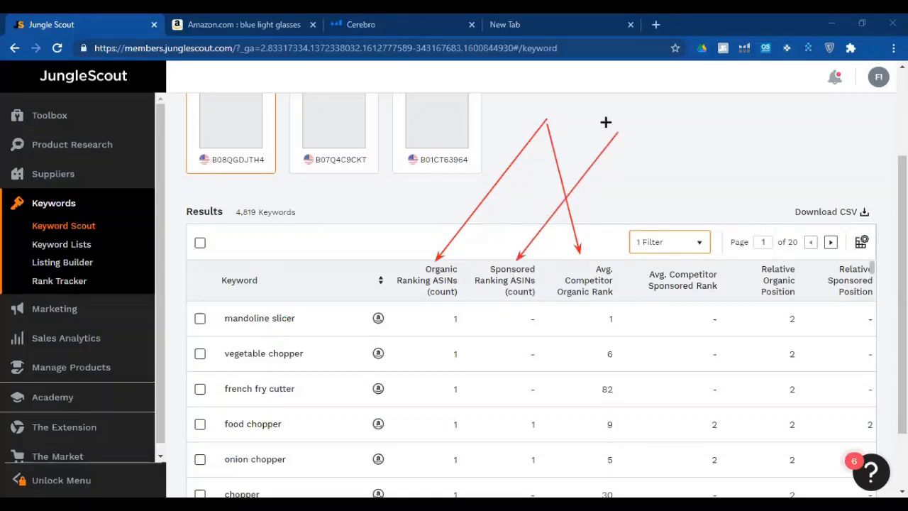
left_click_drag(616, 134, 618, 133)
left_click_drag(702, 267, 695, 263)
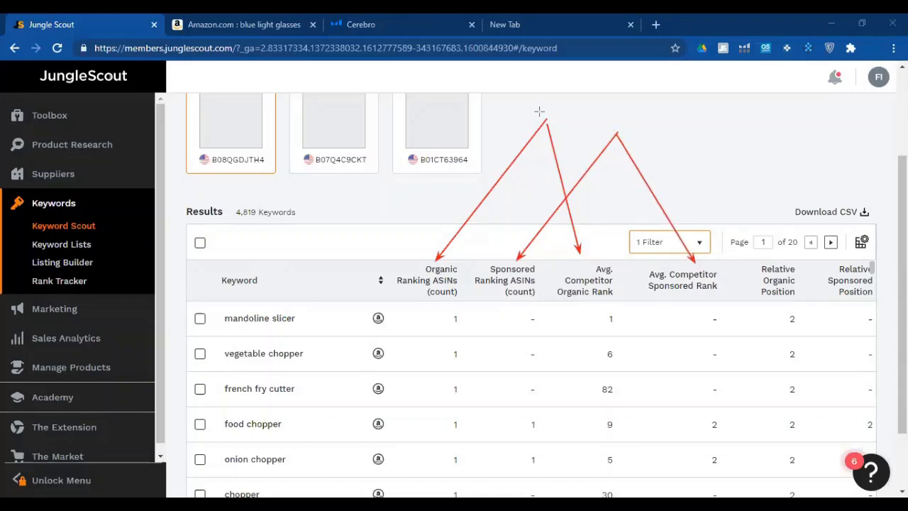
key("e")
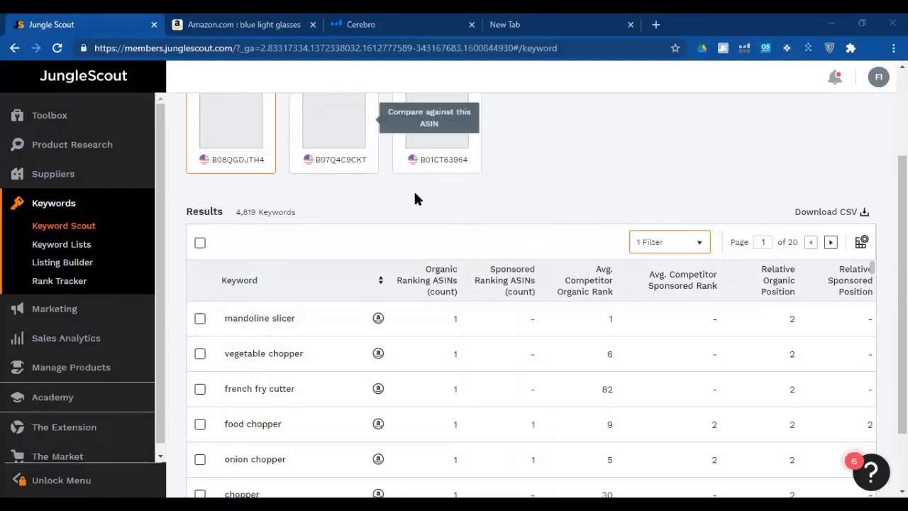
- Review the advanced Ranking filters for Organic Rank, Sponsored Rank and Overall Rank, and close the filters
mouse_move(782, 293)
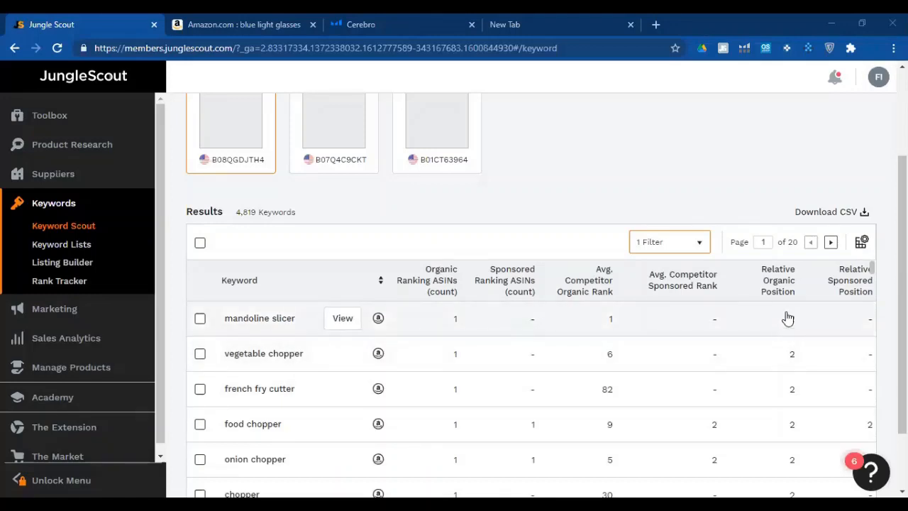
left_click(665, 242)
scroll(659, 310, "down", 2)
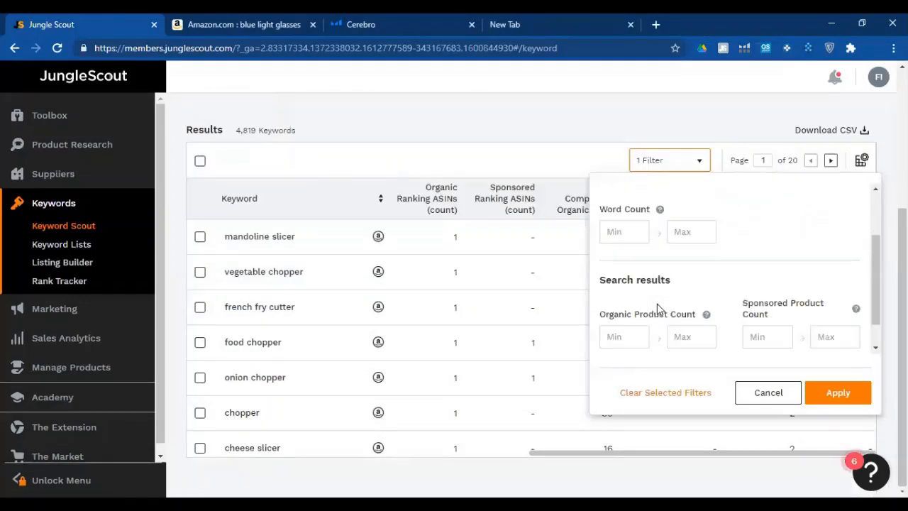
scroll(660, 312, "down", 1)
left_click(638, 342)
scroll(646, 331, "down", 2)
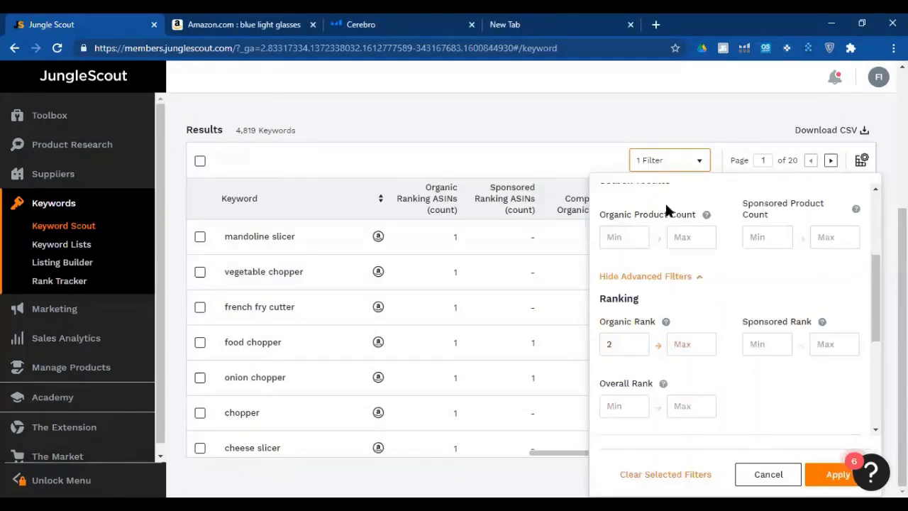
left_click(697, 162)
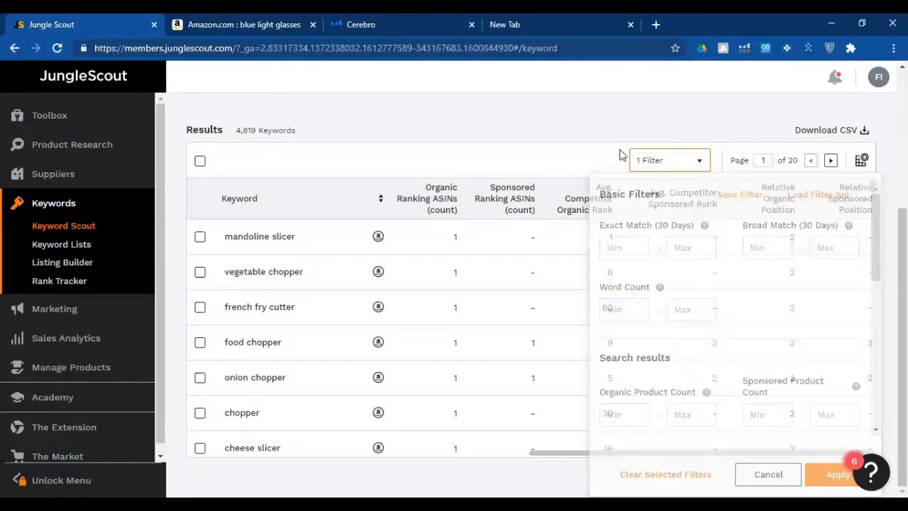
- Read the explanation of the Relative Organic Position column and compare it with the Relative Sponsored Position column
scroll(784, 276, "up", 1)
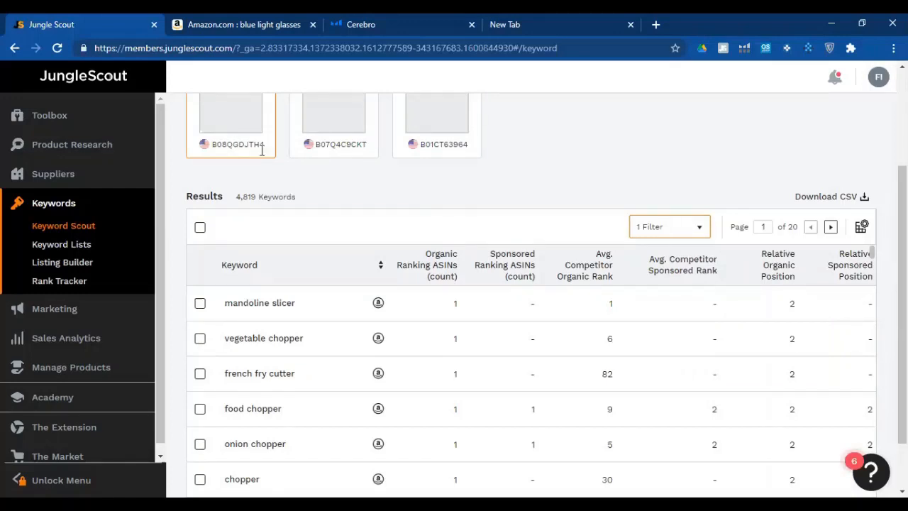
double_click(446, 168)
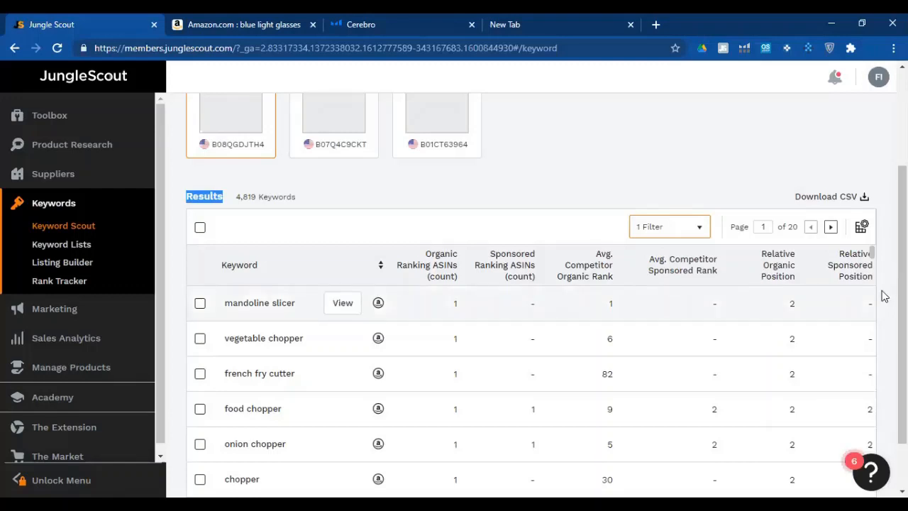
mouse_move(854, 278)
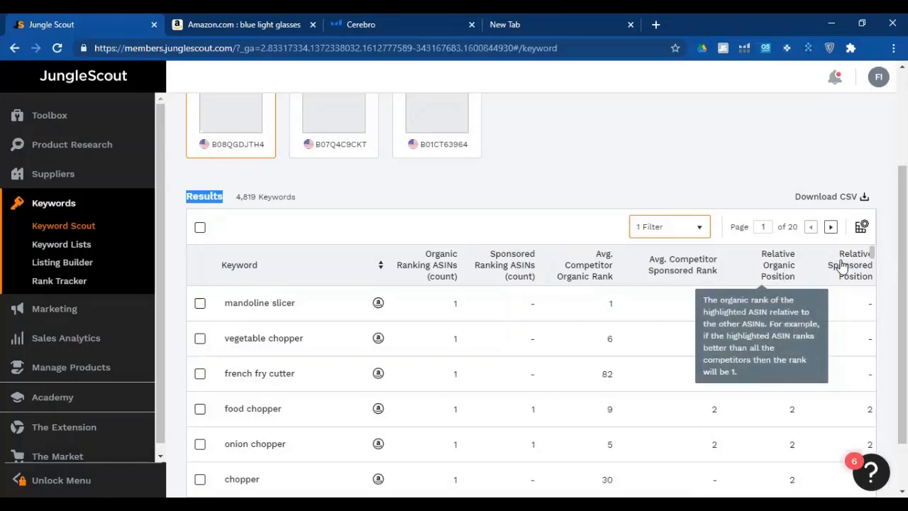
mouse_move(868, 263)
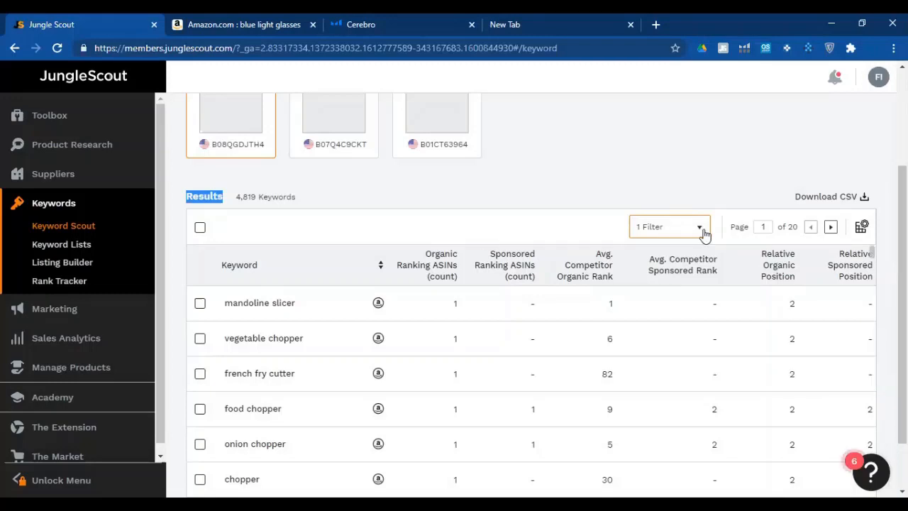
left_click(428, 149)
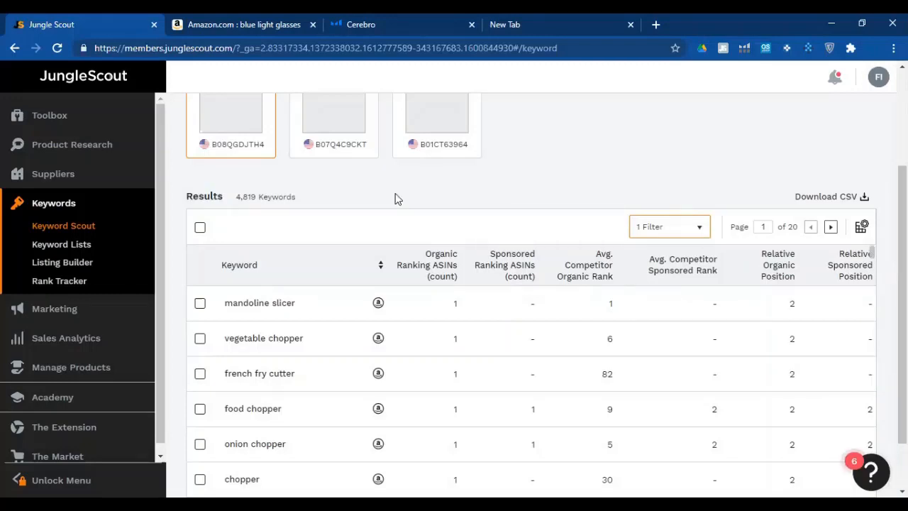
- Look through the Competing Products filters, from Organic ASINs (Count) to Relative Sponsored Position, and close them without applying anything
scroll(426, 184, "up", 2)
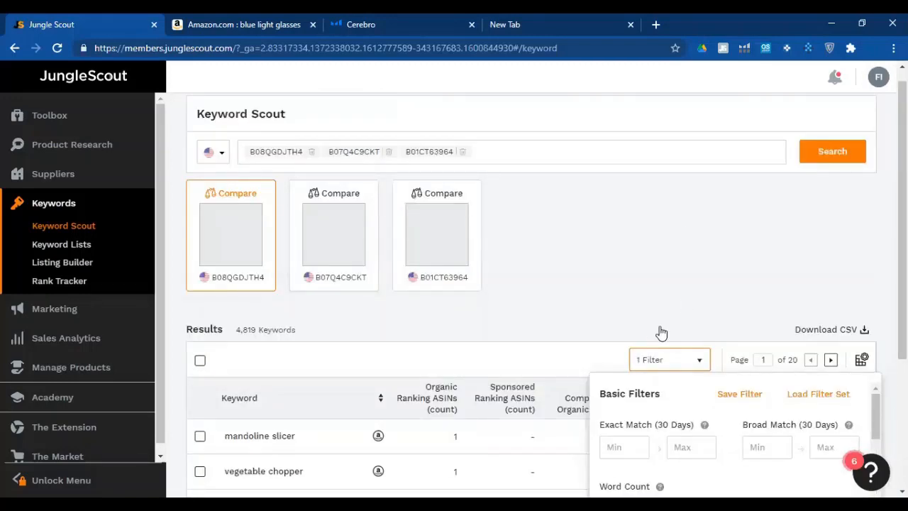
scroll(660, 330, "down", 5)
scroll(681, 305, "down", 3)
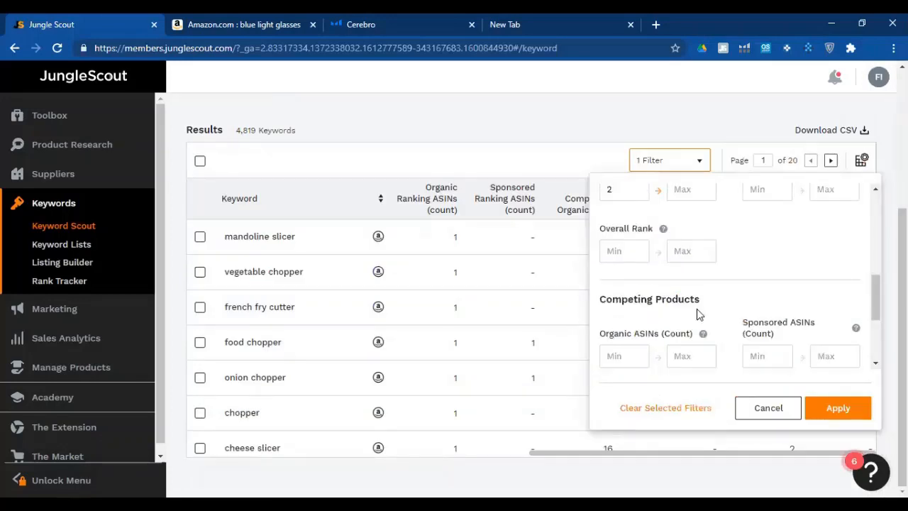
scroll(696, 312, "down", 2)
scroll(696, 315, "down", 1)
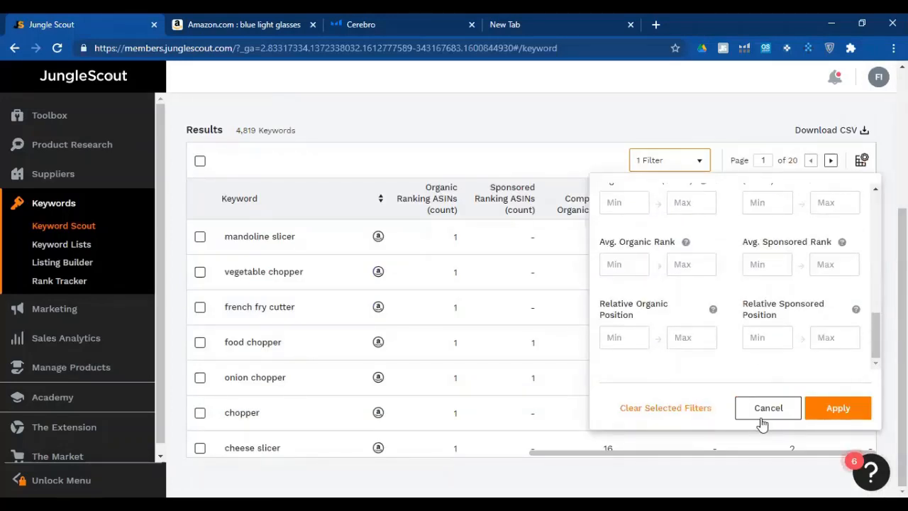
left_click(557, 270)
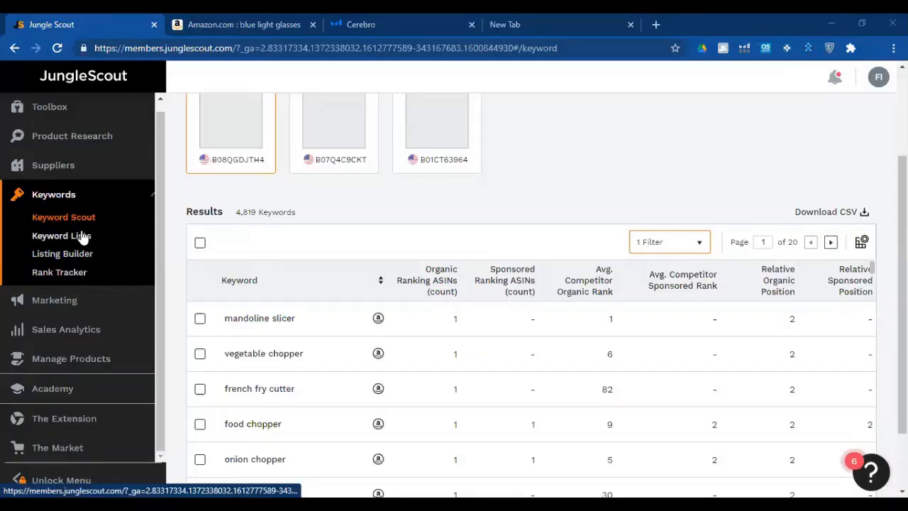
- Go to Keyword Lists and create a new keyword list named "Blue light glasses"
left_click(82, 238)
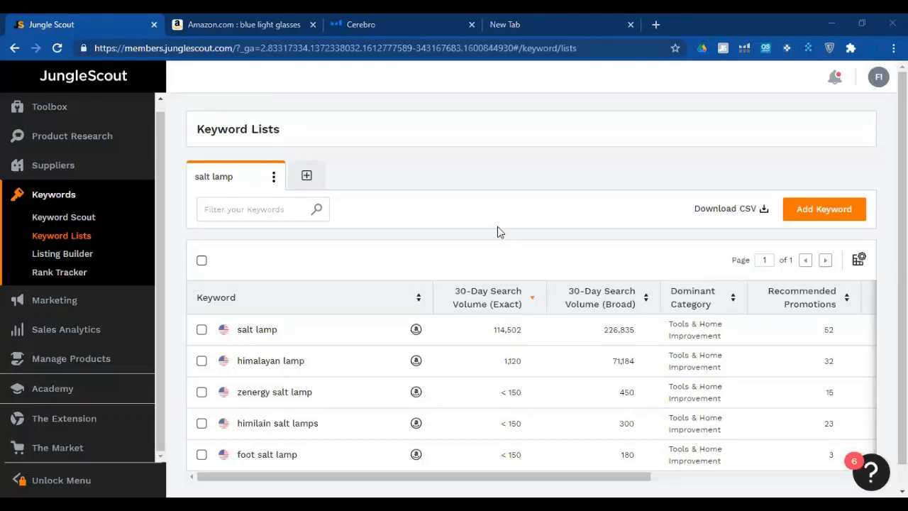
scroll(278, 266, "down", 1)
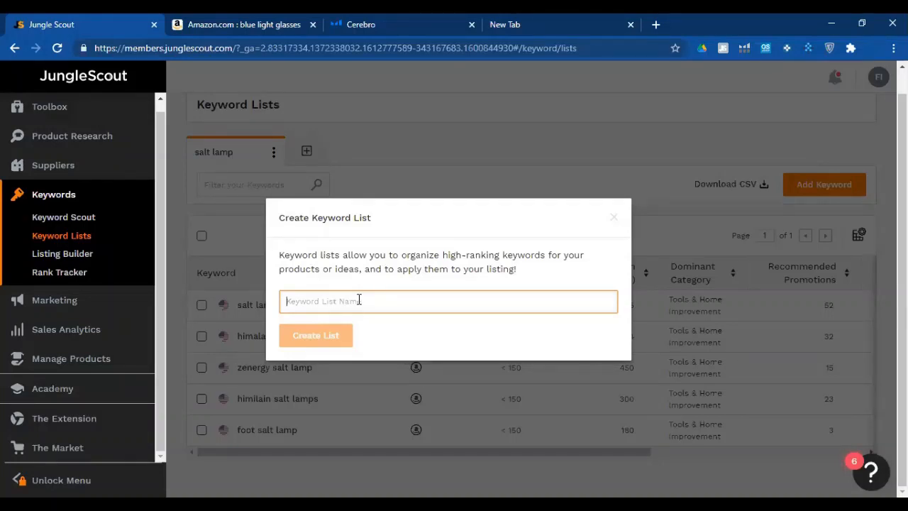
type("Bl")
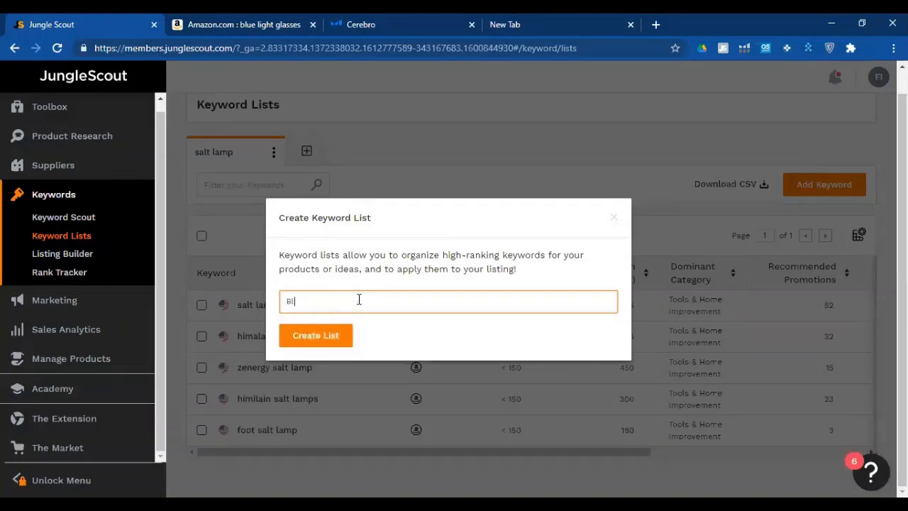
type("ue light glasses")
key("Return")
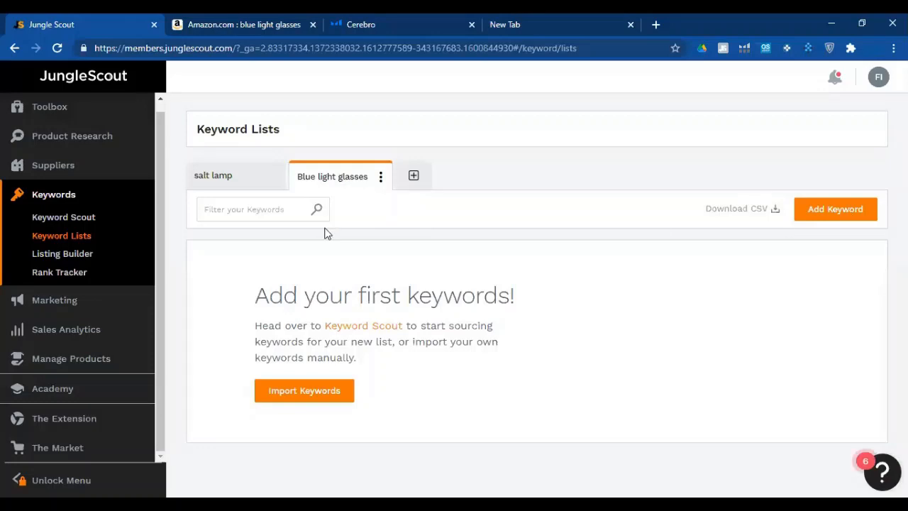
- Import the keywords "blue light", "blue light blocking" and "blue light reading glasses" into the new list for the United States marketplace
left_click(804, 216)
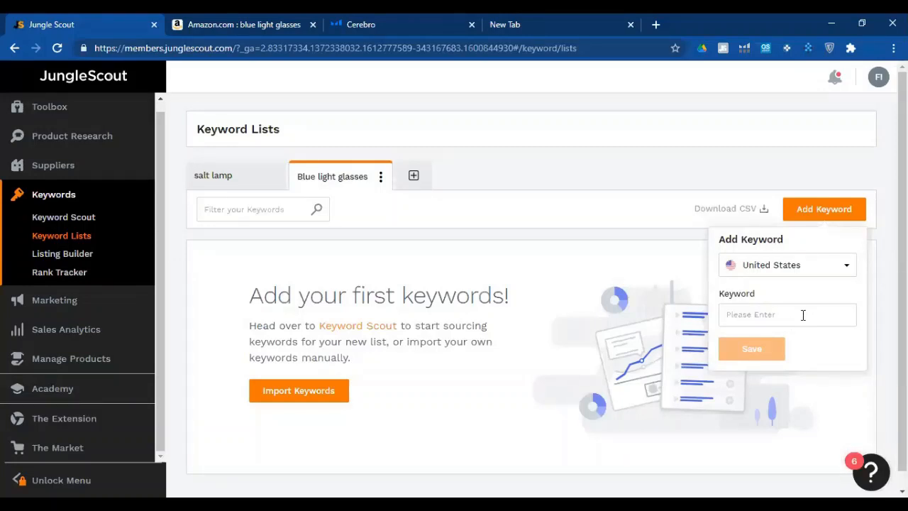
left_click(732, 312)
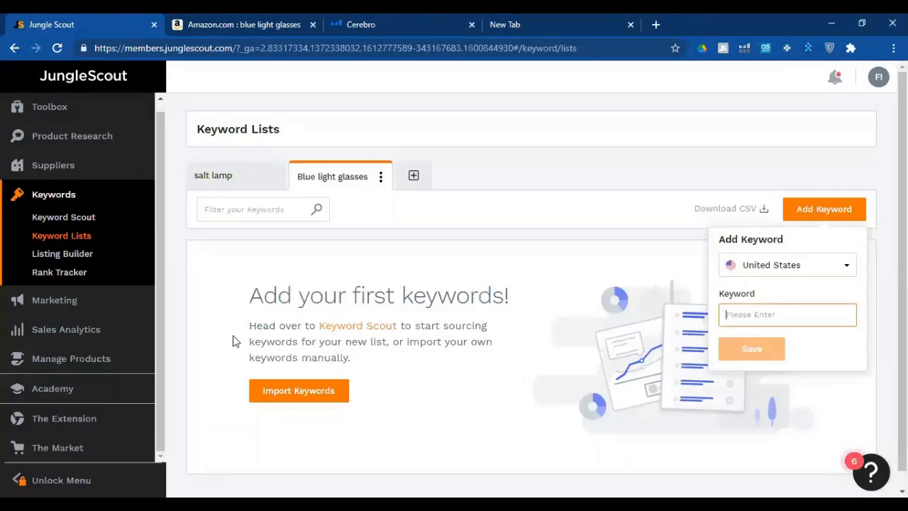
left_click(304, 395)
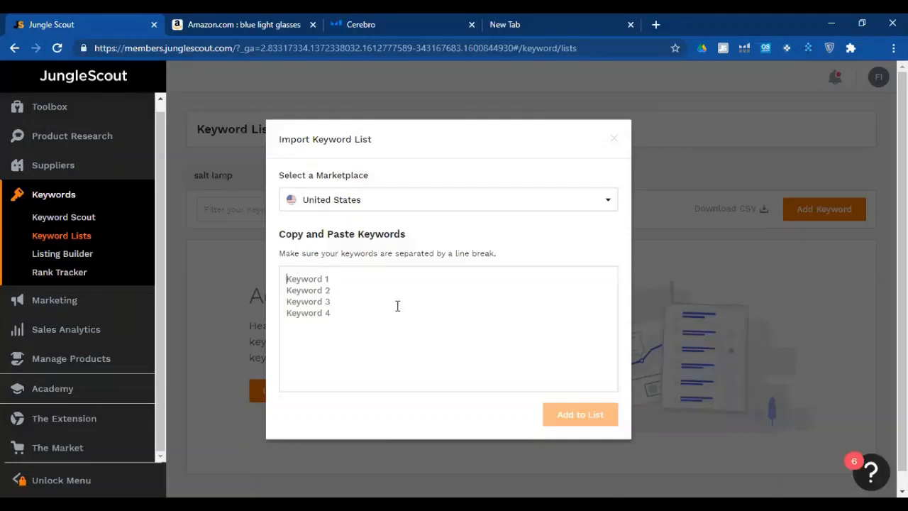
type("blue ")
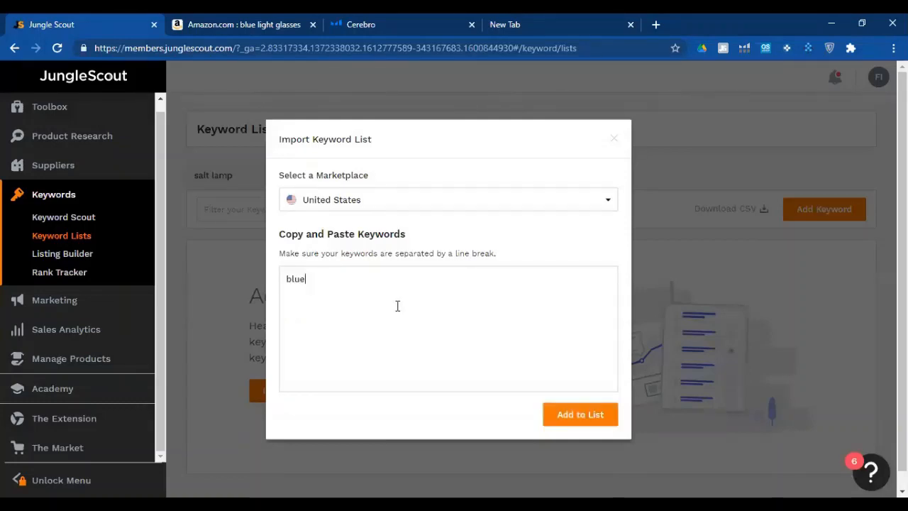
type("light")
key("Return")
type("blue light bl")
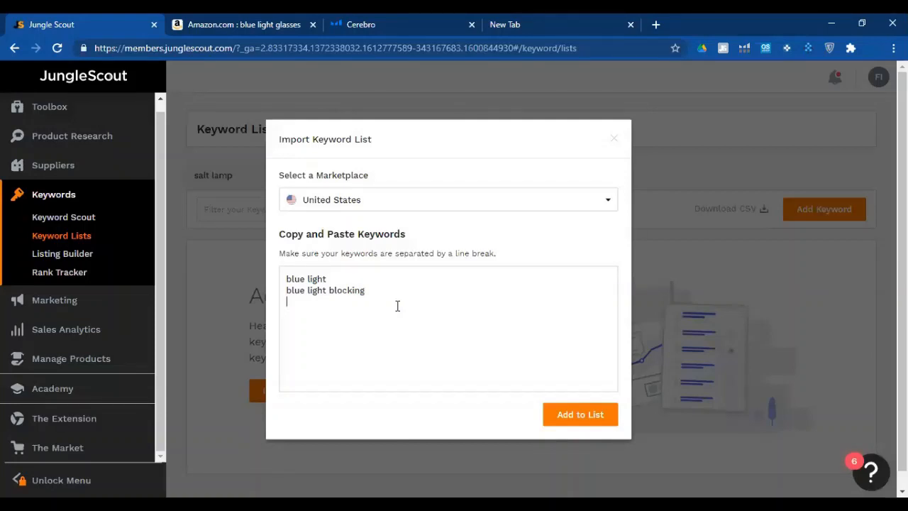
type("blue light reading ")
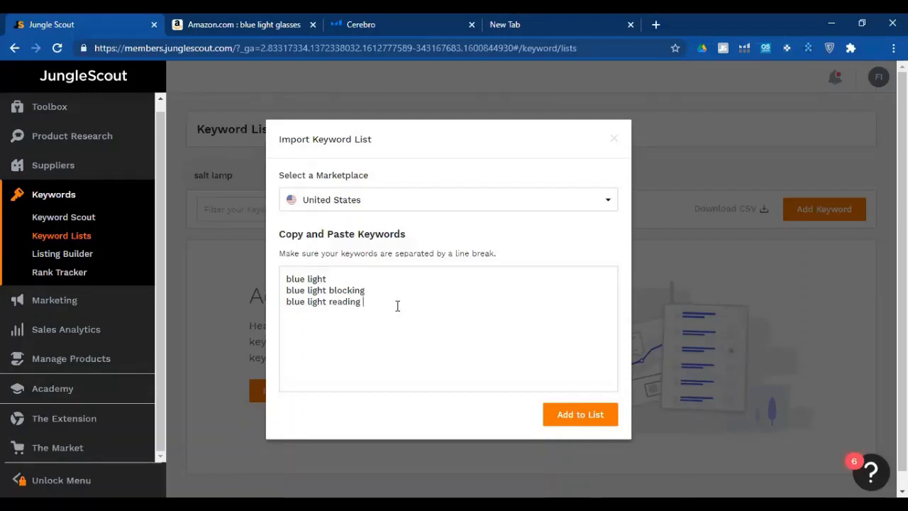
type("glasses")
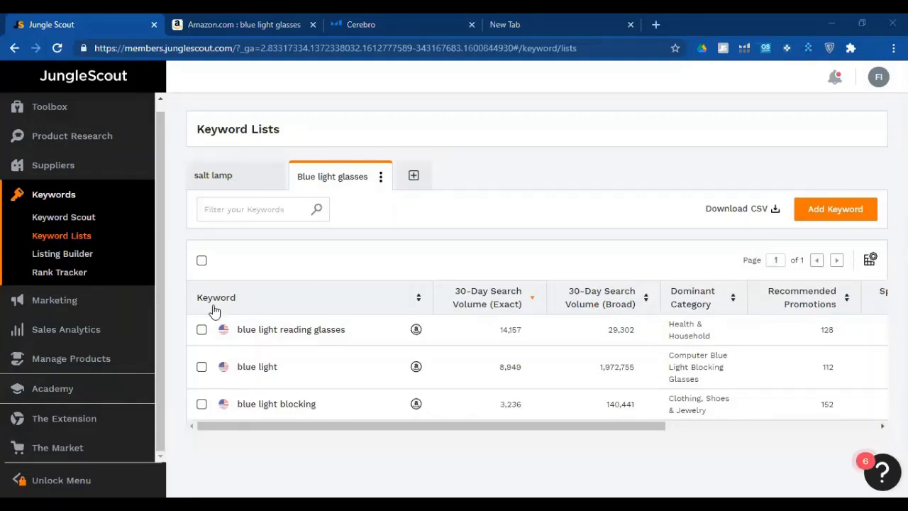
- Return to the Keyword Scout results for the three compared ASINs
left_click(62, 218)
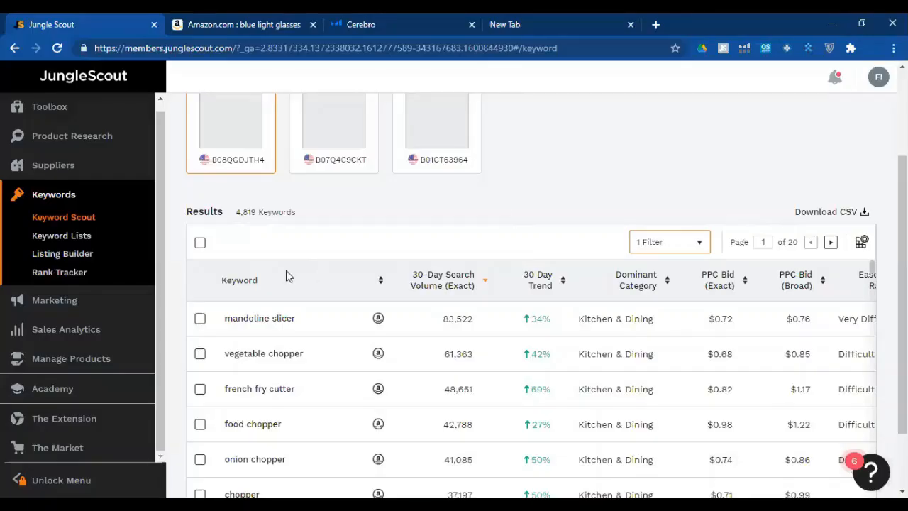
scroll(286, 273, "up", 1)
scroll(303, 212, "up", 1)
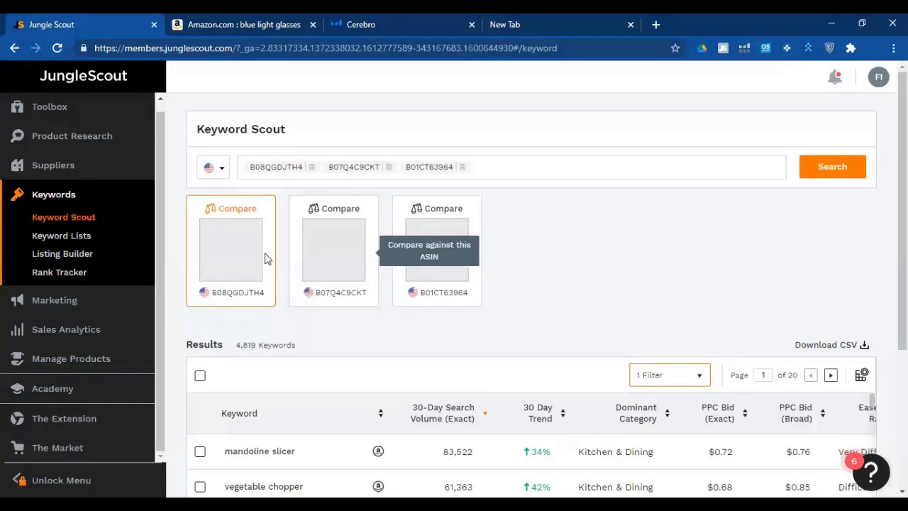
- Add the keywords "mandoline slicer" and "vegetable chopper" from the results to the "Blue light glasses" keyword list
scroll(242, 304, "down", 2)
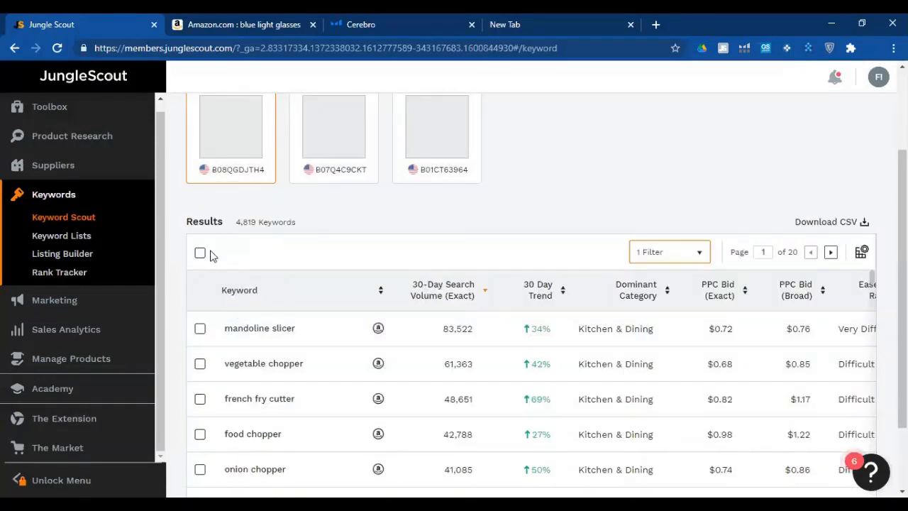
left_click(199, 319)
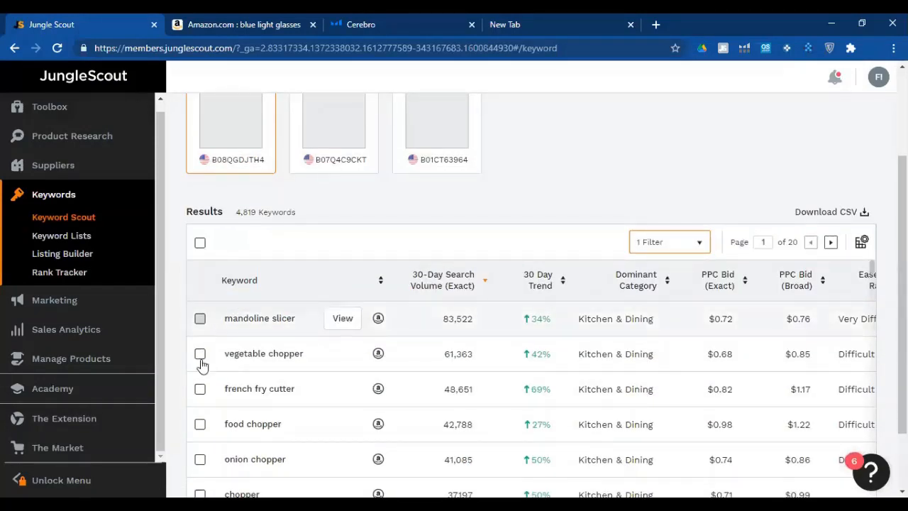
left_click(199, 353)
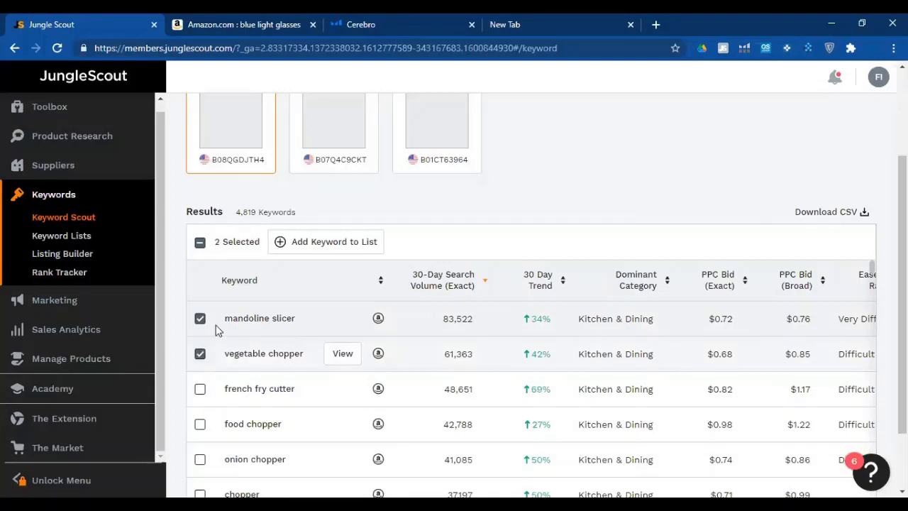
left_click(366, 245)
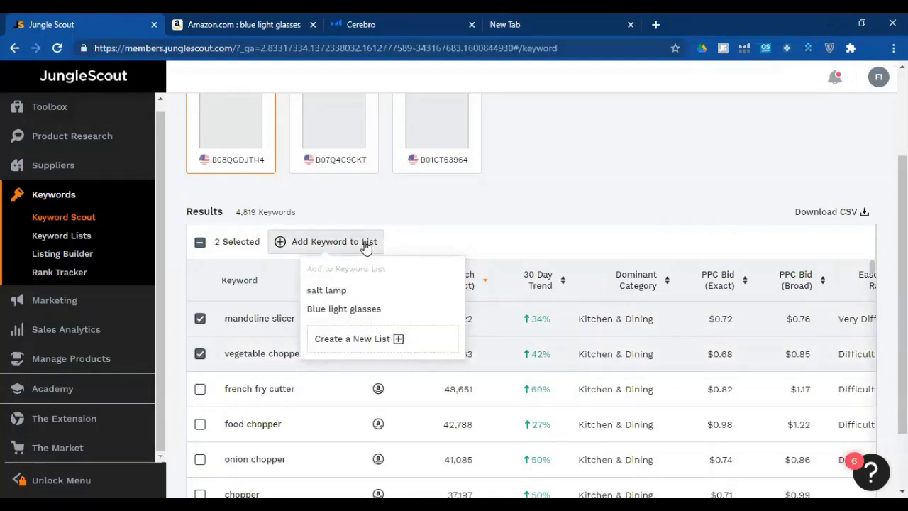
left_click(360, 291)
left_click(340, 313)
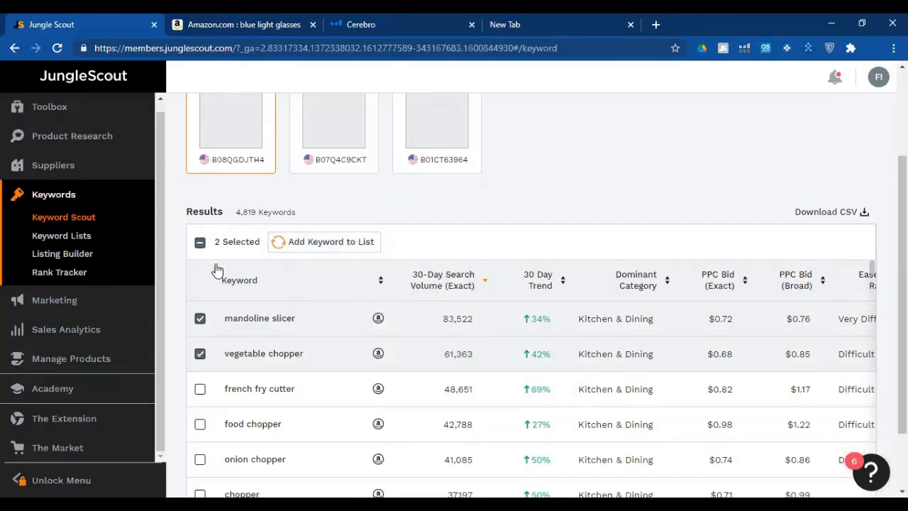
- Go to Keyword Lists and review the keywords saved in the "Blue light glasses" list
left_click(76, 237)
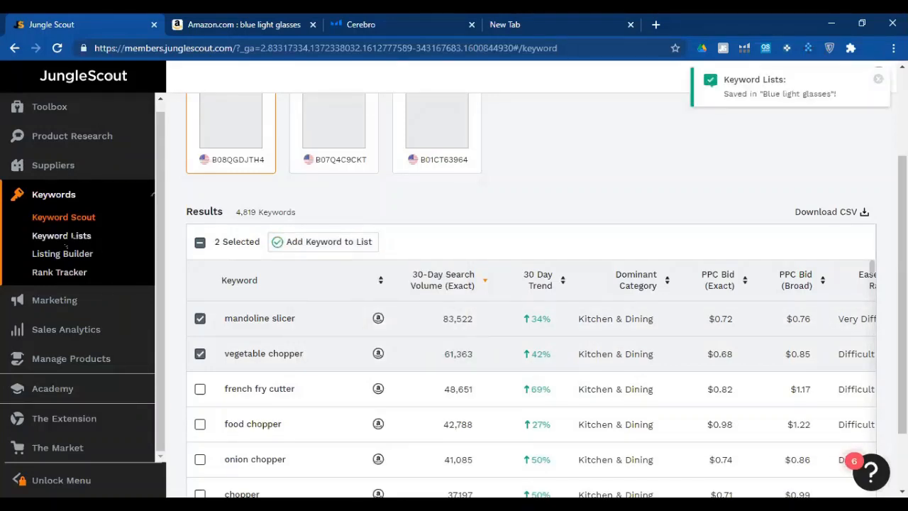
scroll(220, 245, "up", 2)
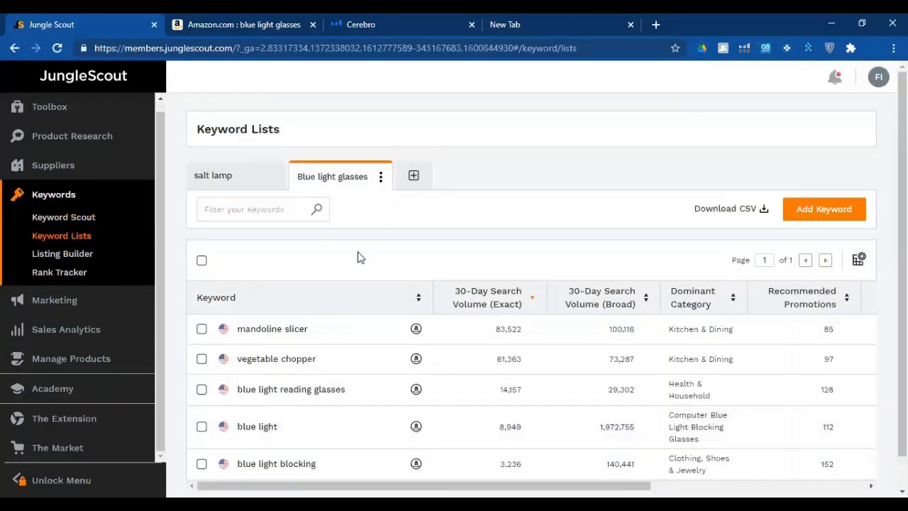
scroll(358, 257, "down", 1)
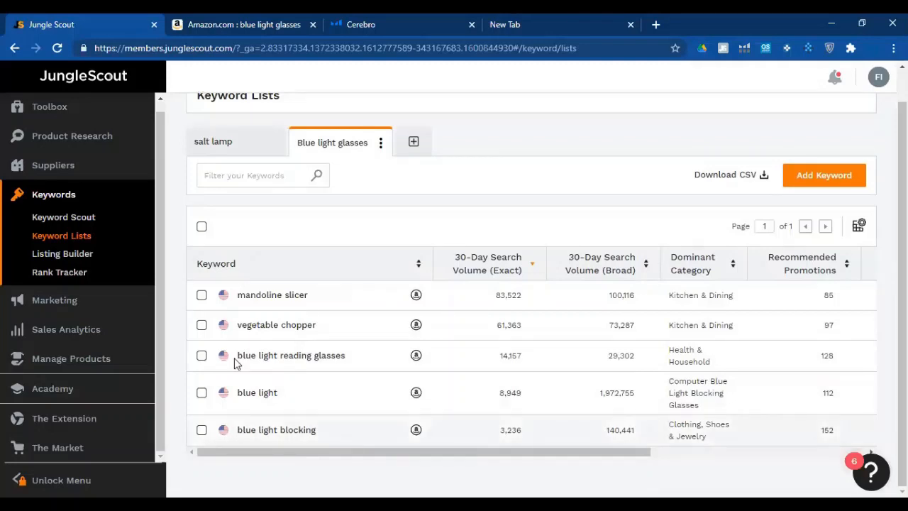
scroll(371, 215, "up", 1)
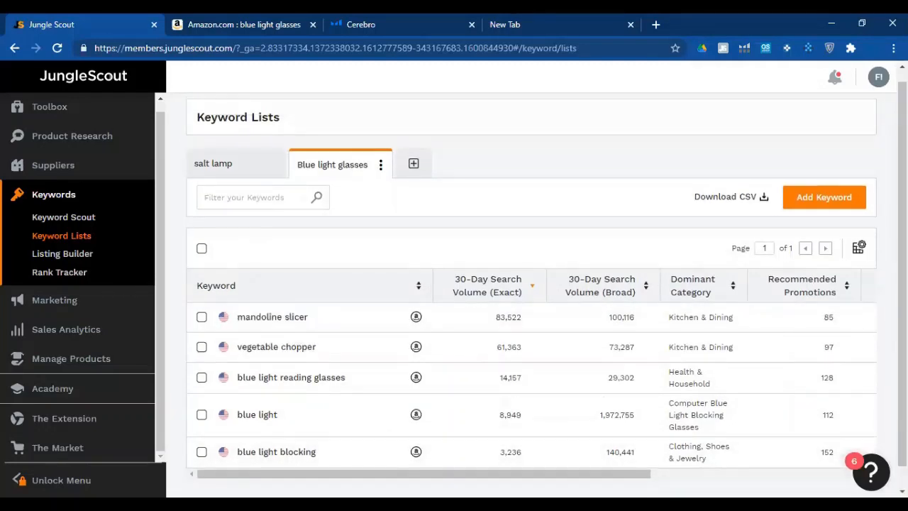
scroll(44, 219, "up", 1)
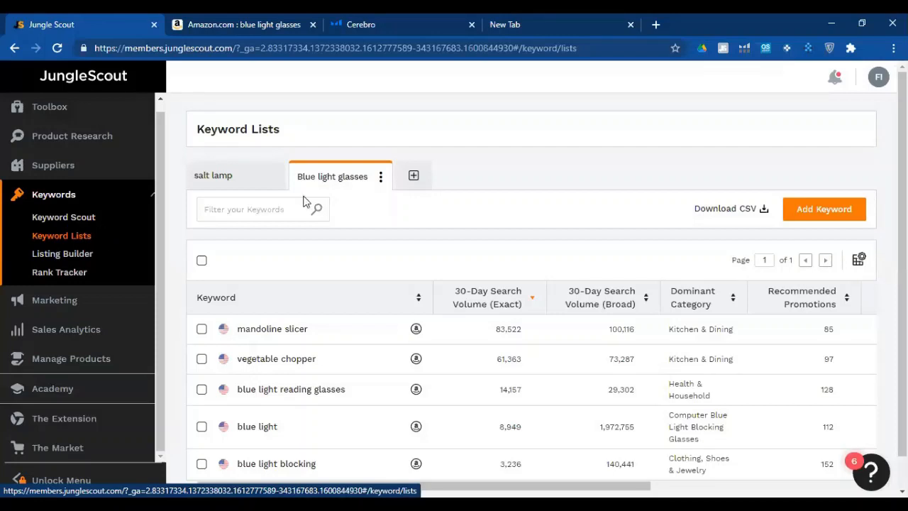
- Write the on-screen note "Relevance + Conversion" above the keyword list
left_click(352, 218)
type("R")
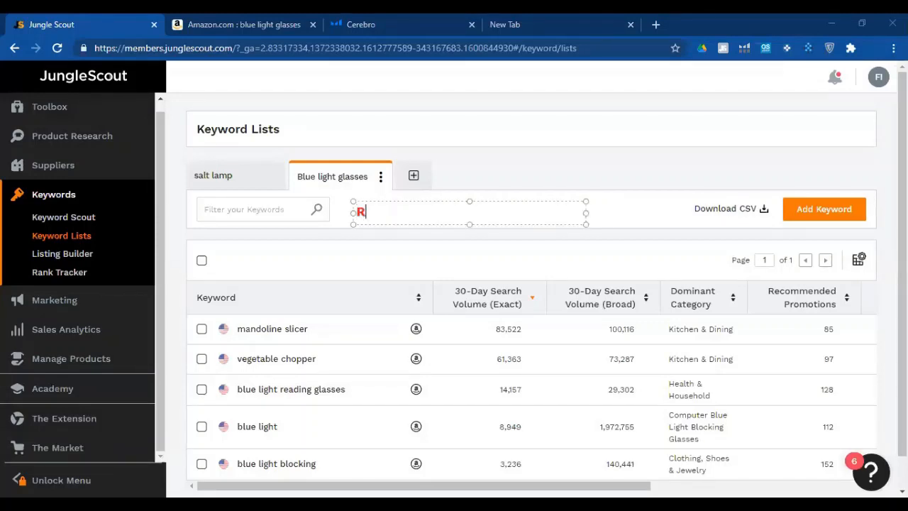
type("elevance")
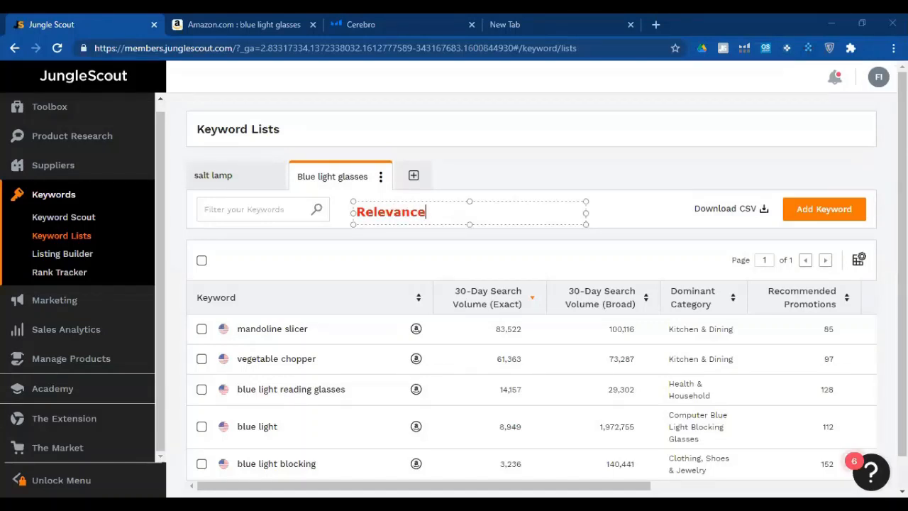
type(" + Conversion")
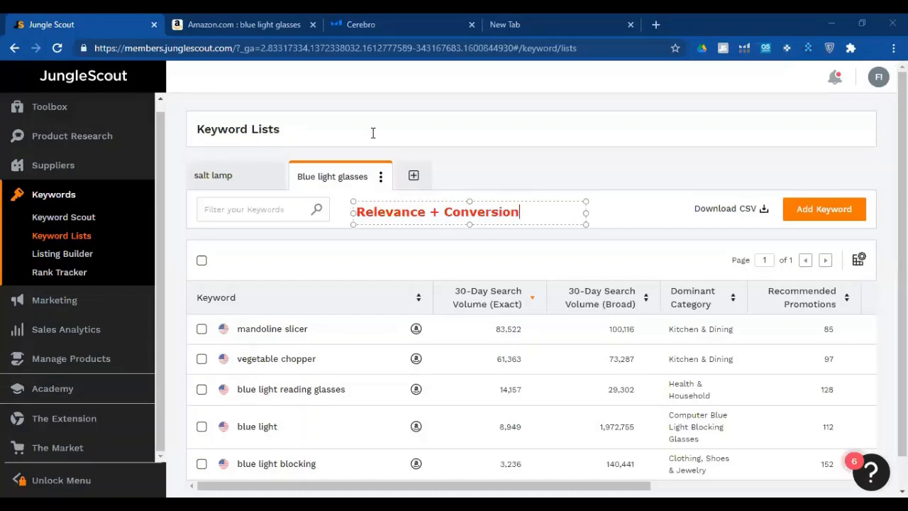
left_click(392, 143)
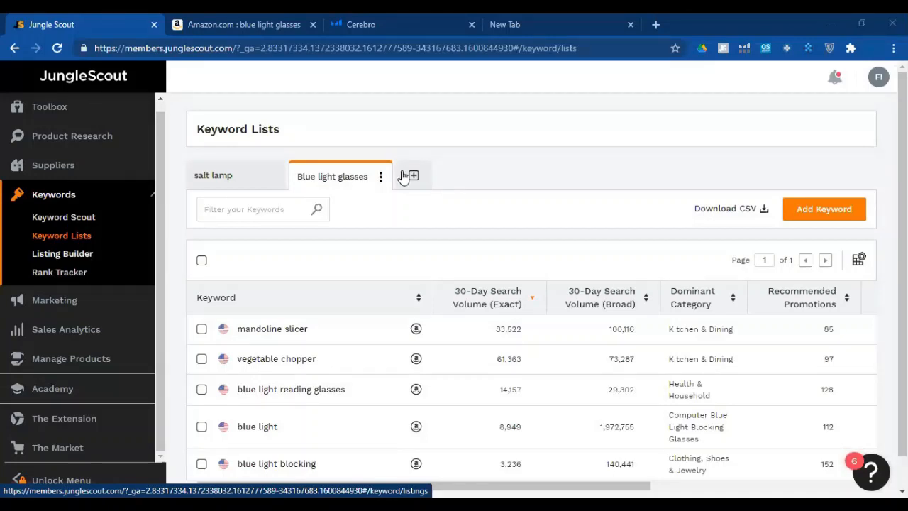
- Switch to Helium 10 and open the Scribbles listing optimizer from the dashboard to look over its title and bullet point fields
left_click(327, 24)
left_click(45, 128)
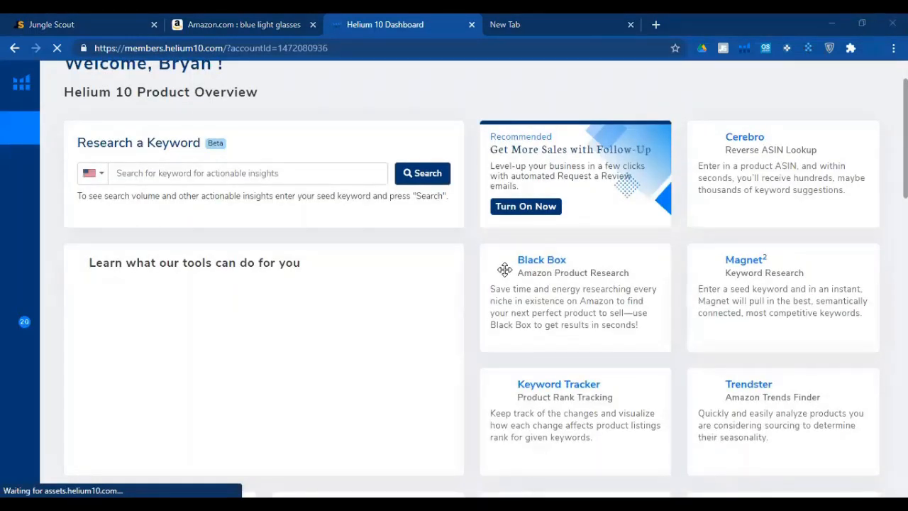
left_click(107, 19)
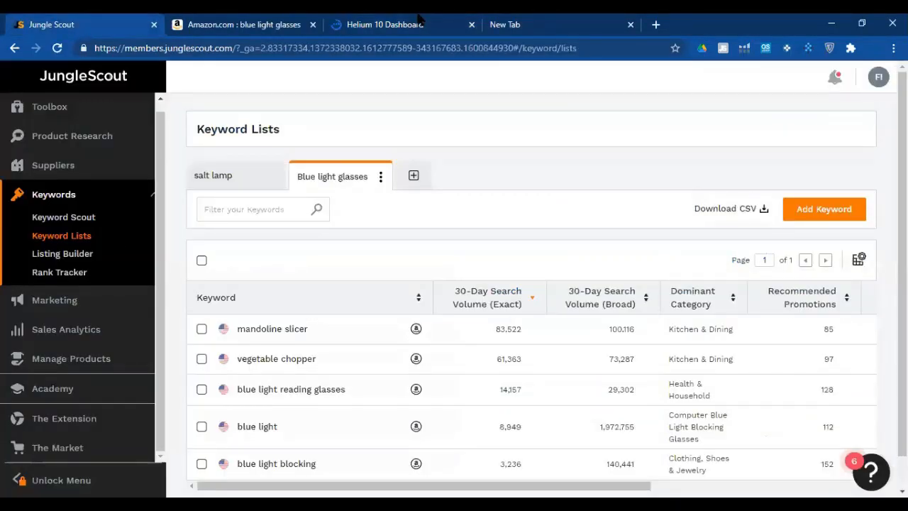
left_click(418, 19)
scroll(568, 321, "down", 3)
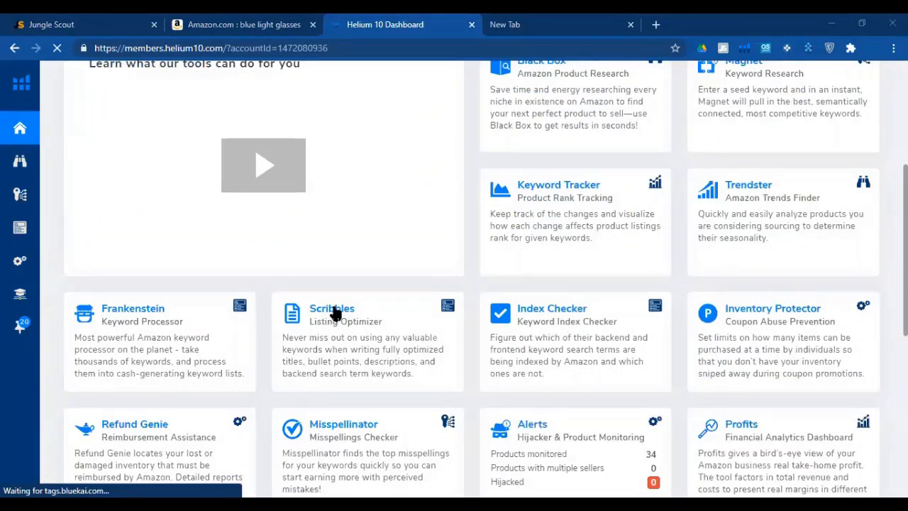
left_click(336, 314)
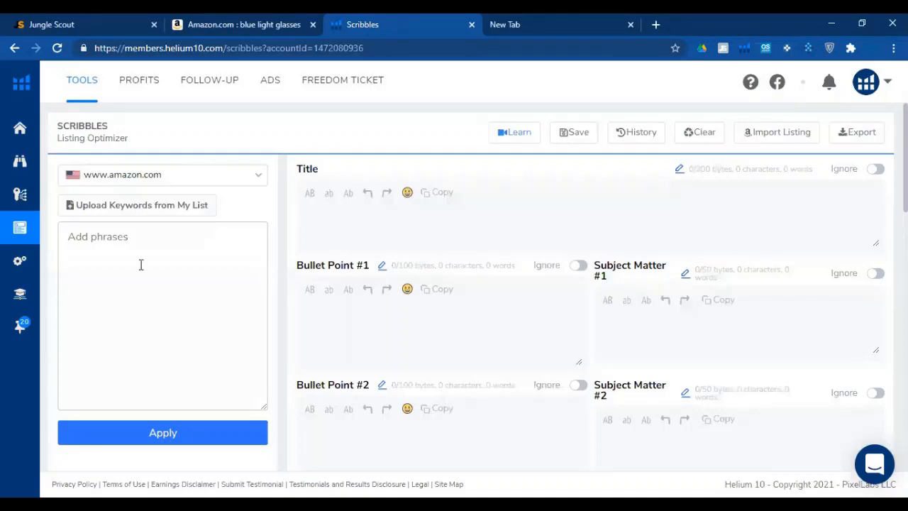
scroll(248, 263, "down", 5)
scroll(444, 294, "up", 4)
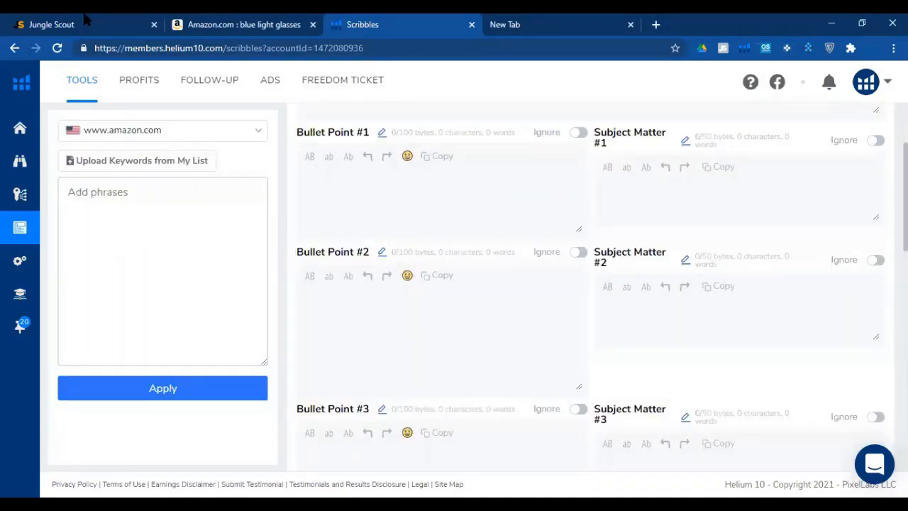
- Return to Jungle Scout, search the Listing Builder for an existing listing by ASIN, including B07Y2NGPJT, and clear the search
key("ctrl+1")
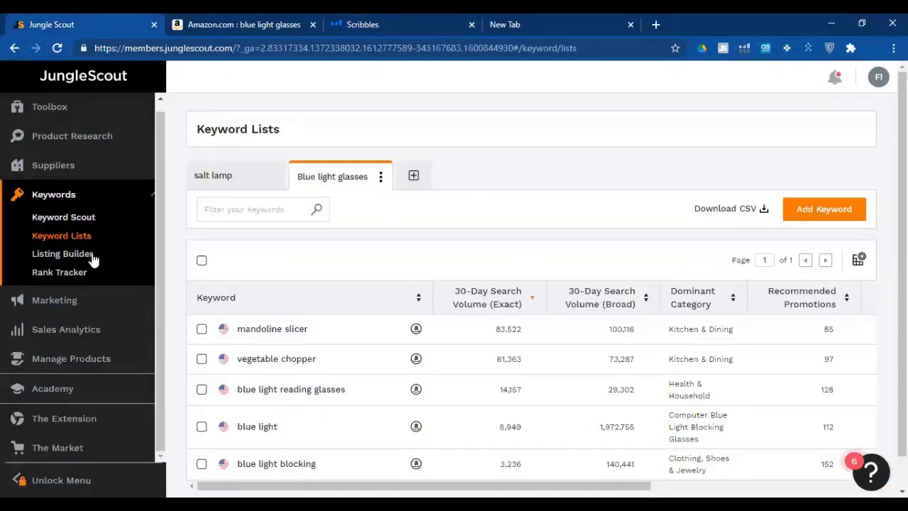
left_click(119, 253)
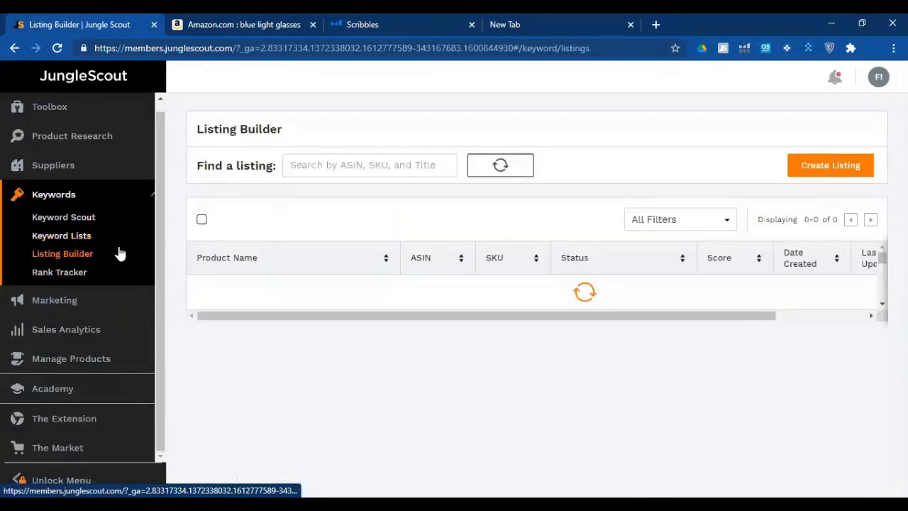
left_click(353, 165)
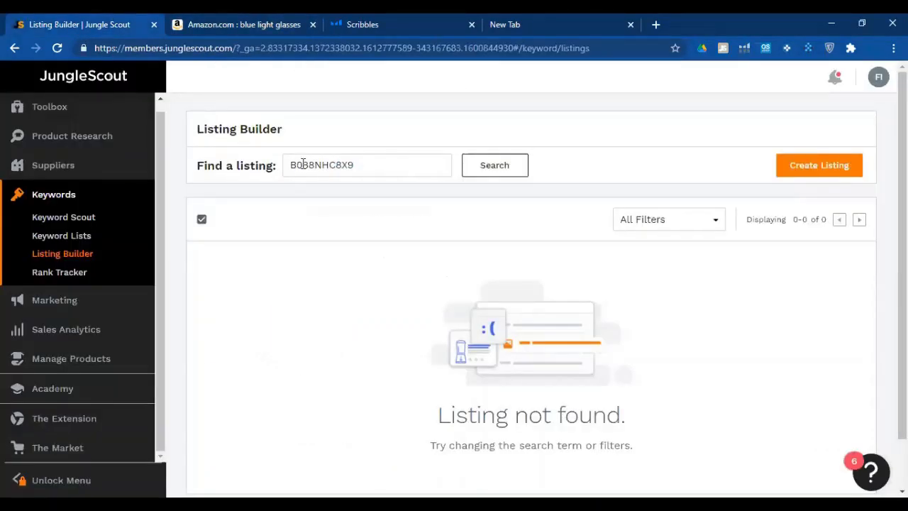
double_click(303, 164)
type("B07Y2NGPJT")
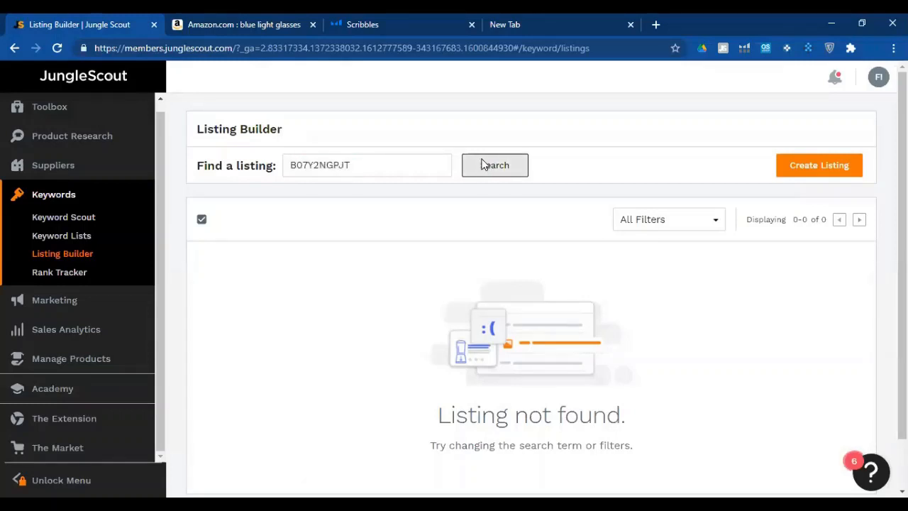
left_click(482, 165)
left_click(373, 159)
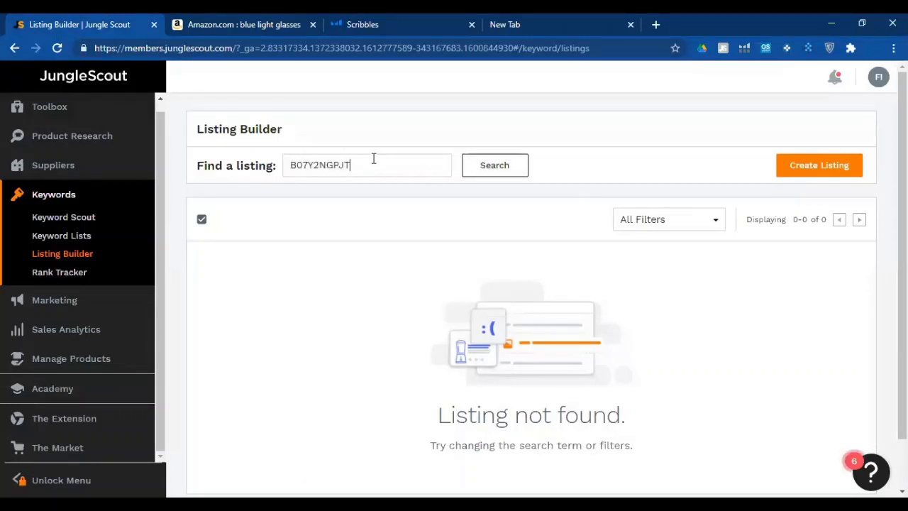
double_click(373, 159)
key("BackSpace")
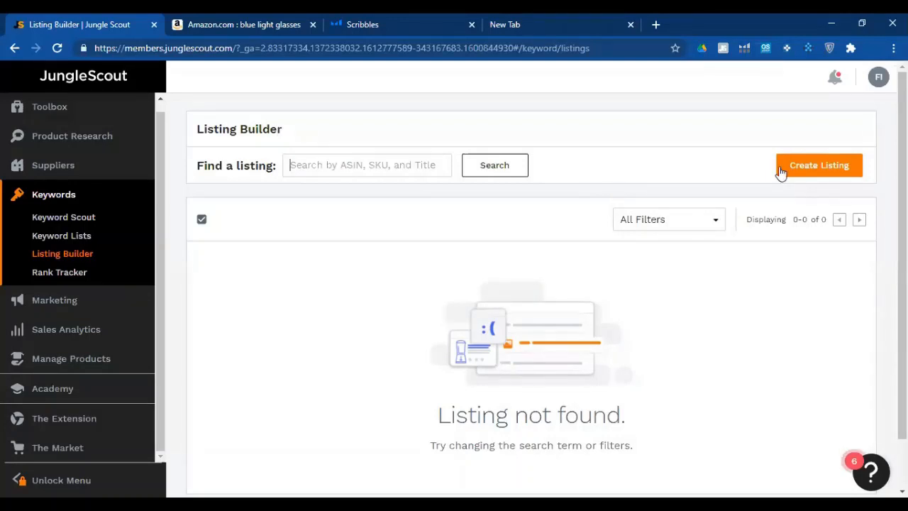
- Start a new listing and examine the Listing Optimization Score criteria, from Product Title to Backend Search Terms
left_click(814, 166)
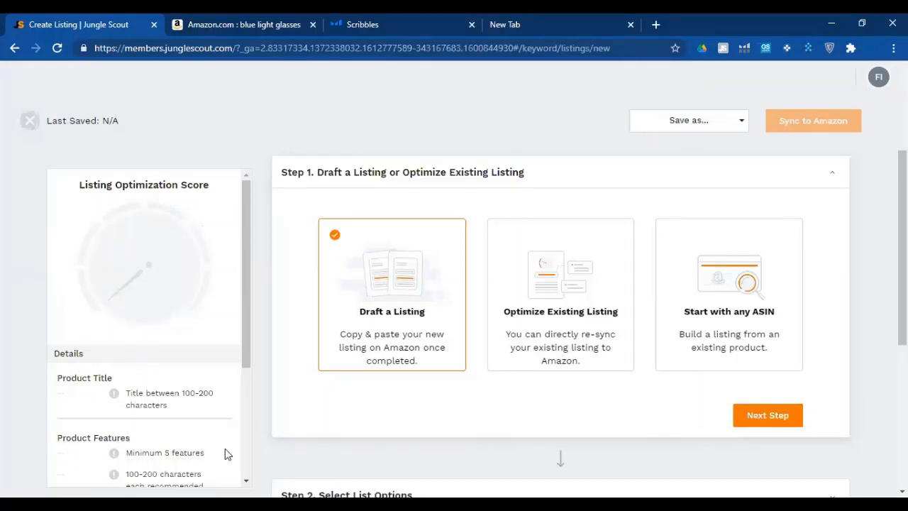
scroll(234, 356, "down", 3)
scroll(249, 239, "up", 3)
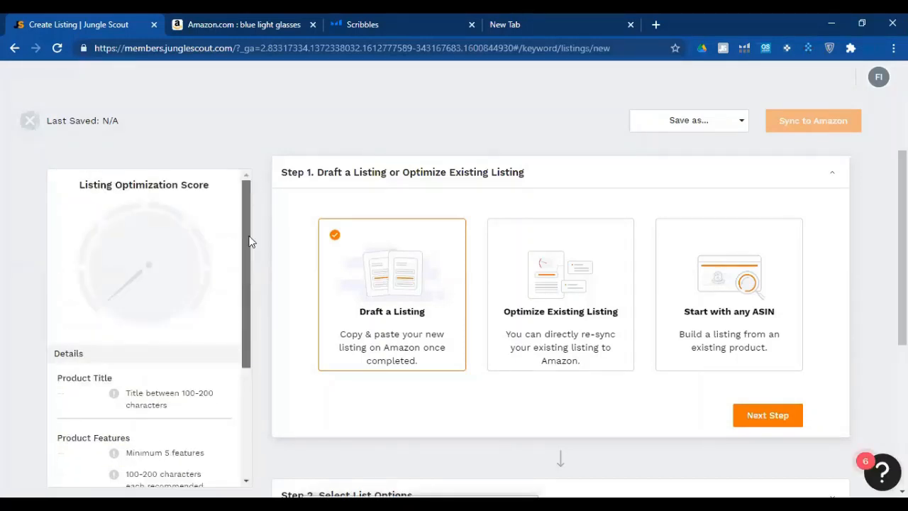
left_click_drag(247, 253, 240, 309)
scroll(240, 309, "down", 1)
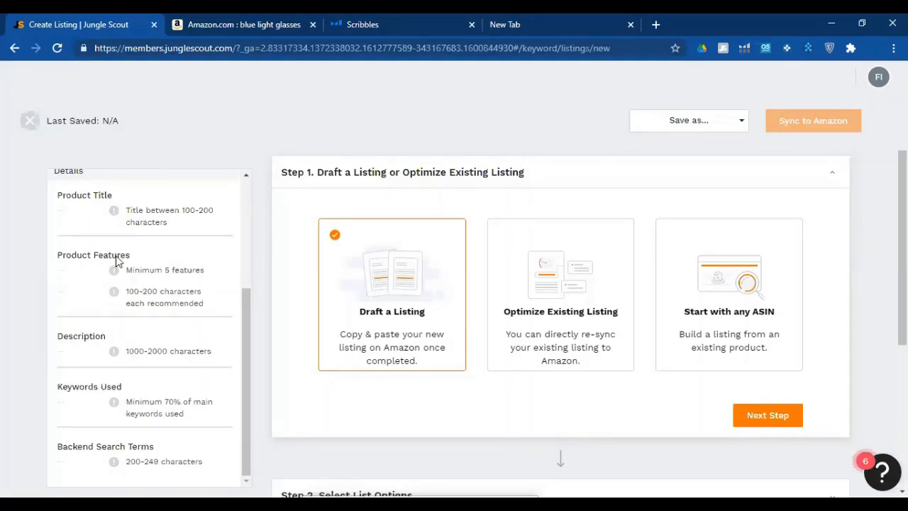
scroll(110, 275, "up", 1)
double_click(128, 276)
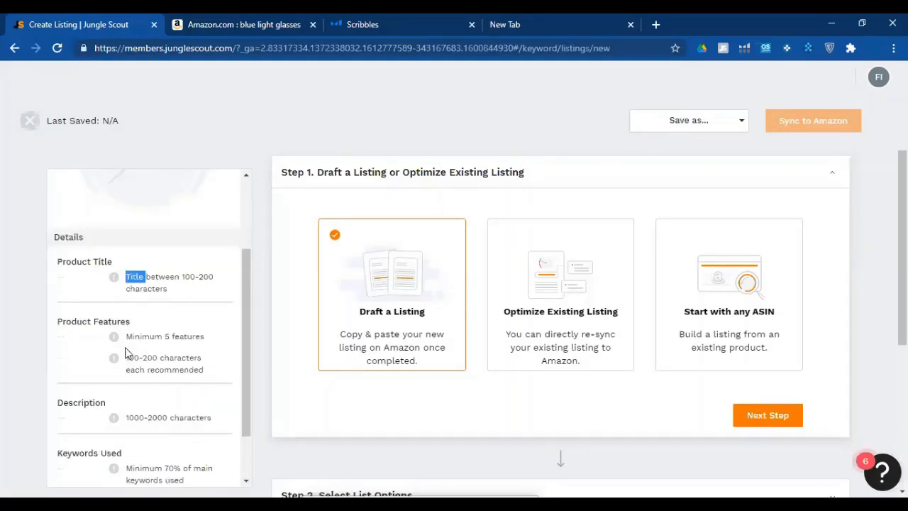
left_click_drag(127, 351, 130, 343)
scroll(130, 343, "down", 1)
double_click(130, 342)
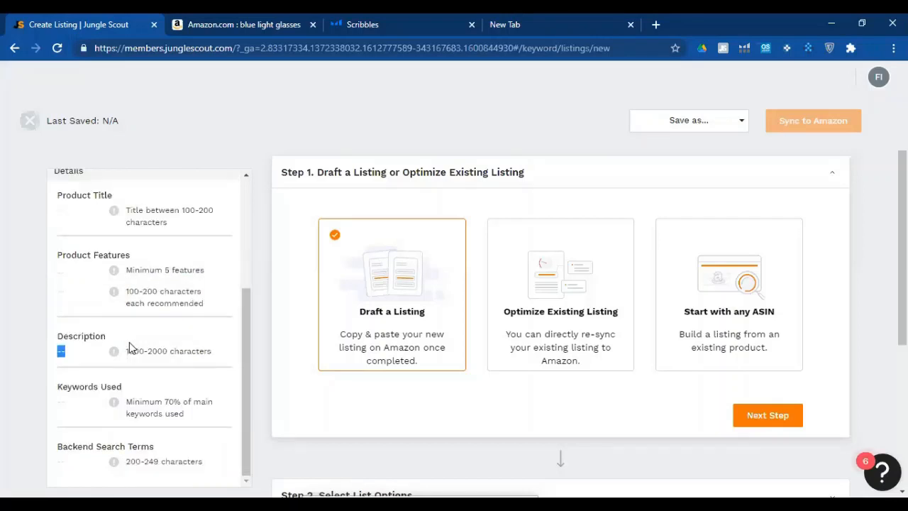
left_click(170, 440)
triple_click(162, 466)
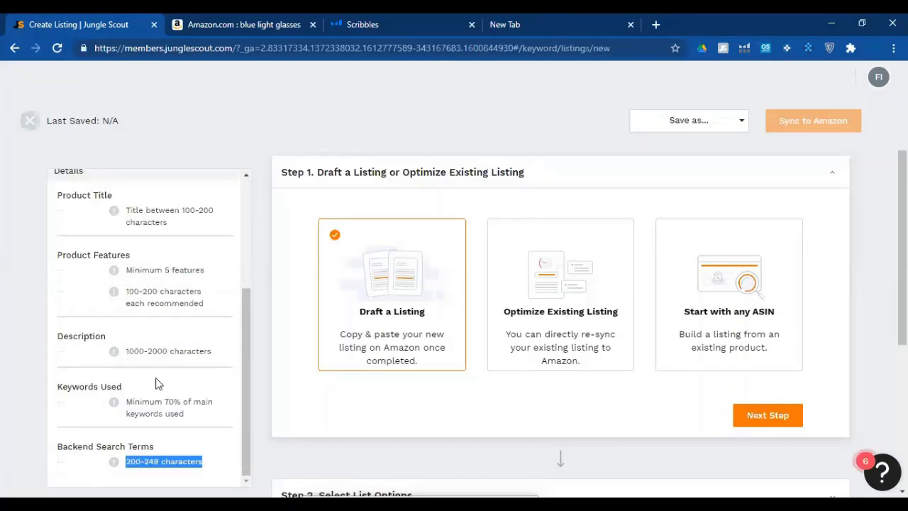
- Check the Save as options and the Sync to Amazon connection prompt for the new listing, and close both
left_click(731, 125)
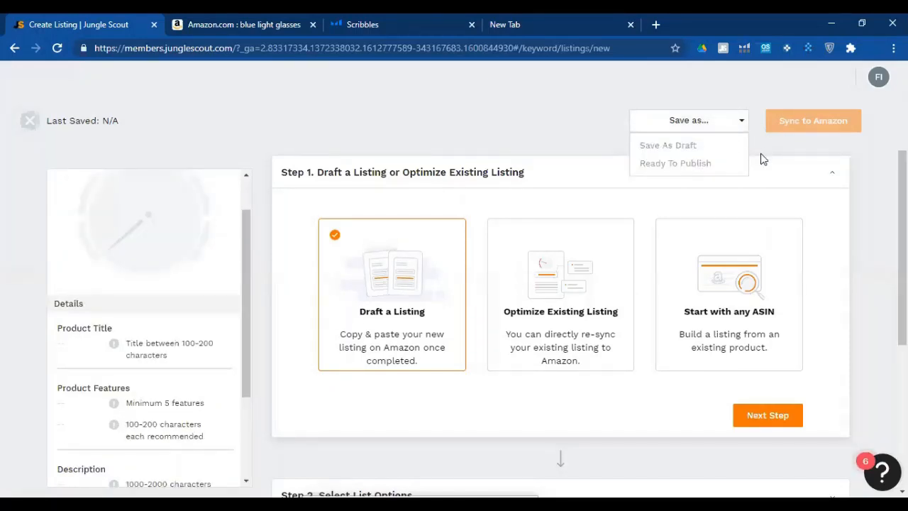
left_click(645, 210)
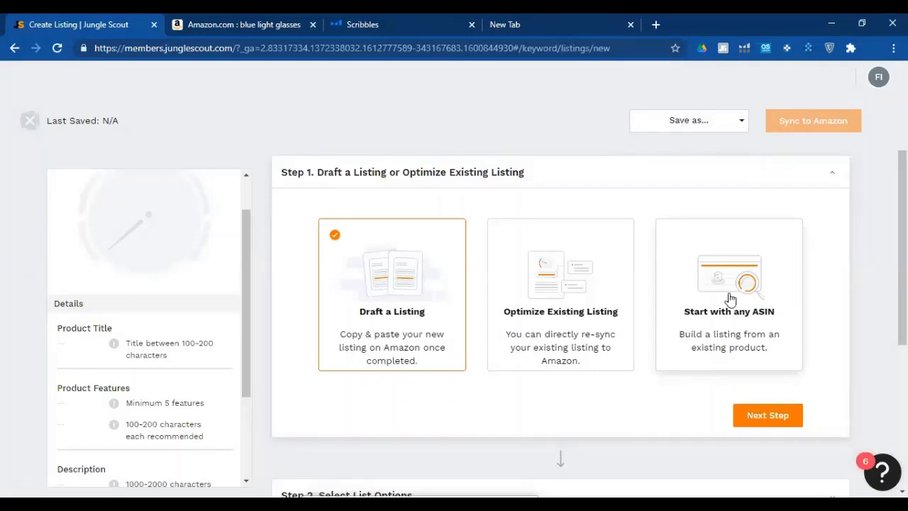
left_click(798, 118)
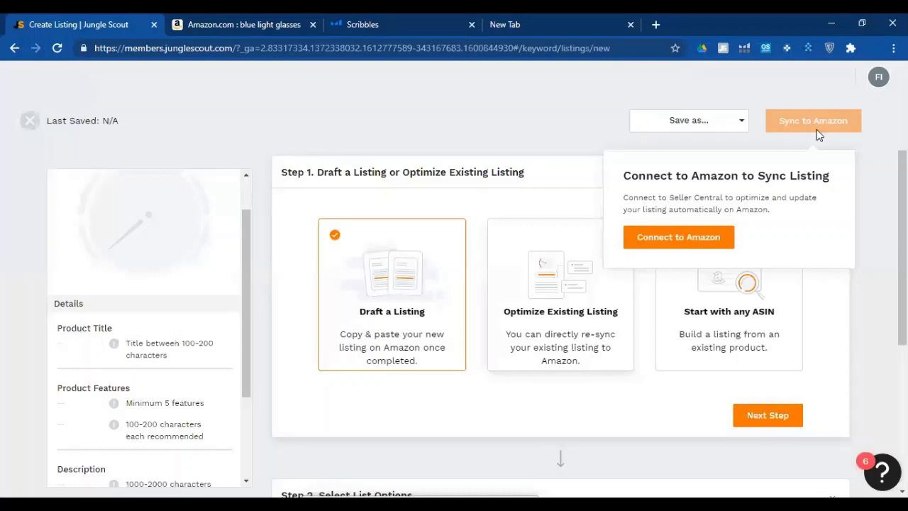
left_click(429, 278)
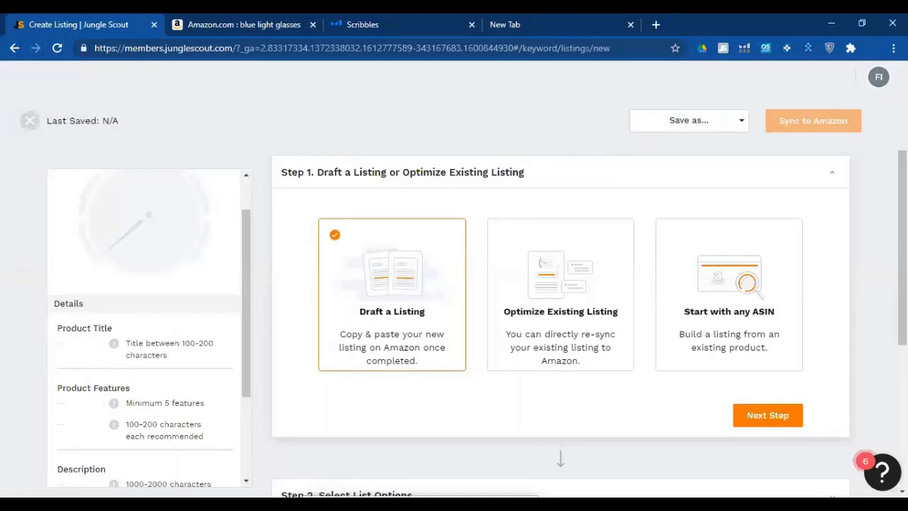
- Check the Sync to Amazon connection prompt once more and dismiss it
left_click(783, 122)
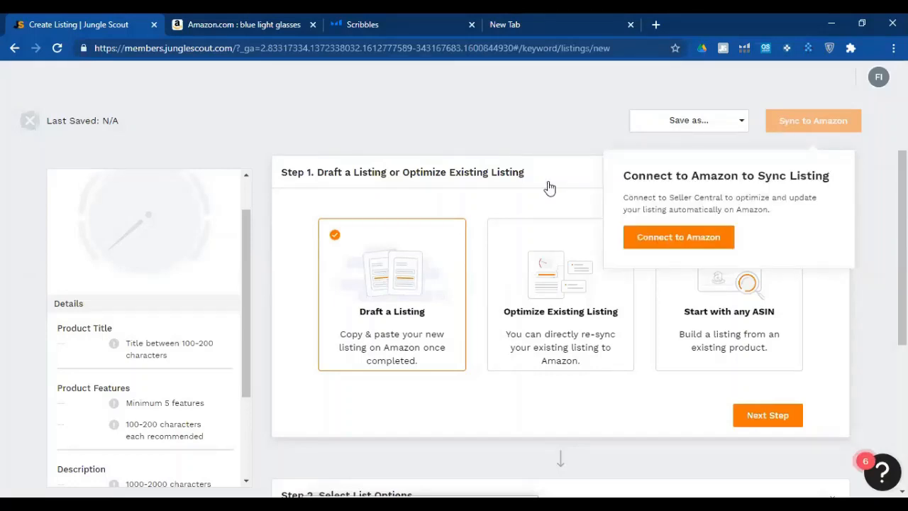
left_click(476, 294)
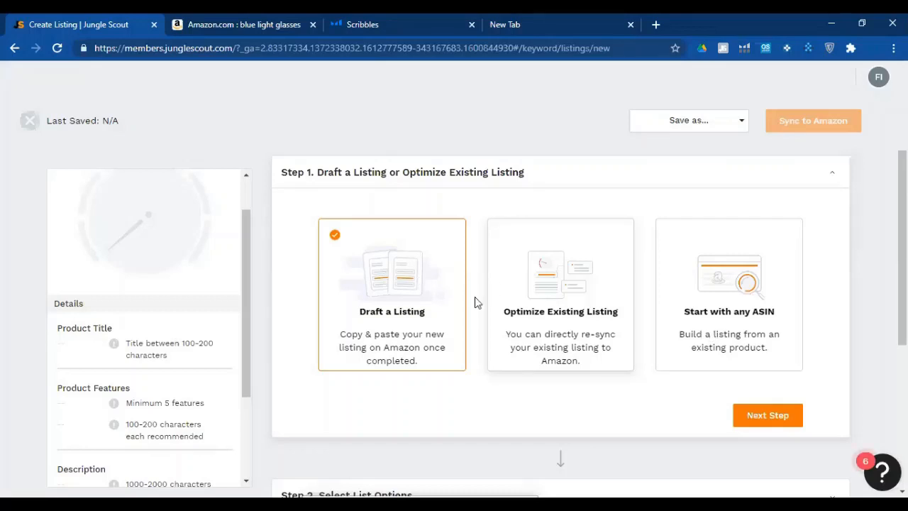
- Select the Blue light glasses keyword list for the draft listing and look over the optional Create Keyword List form and remaining steps
scroll(505, 316, "down", 3)
scroll(784, 253, "up", 1)
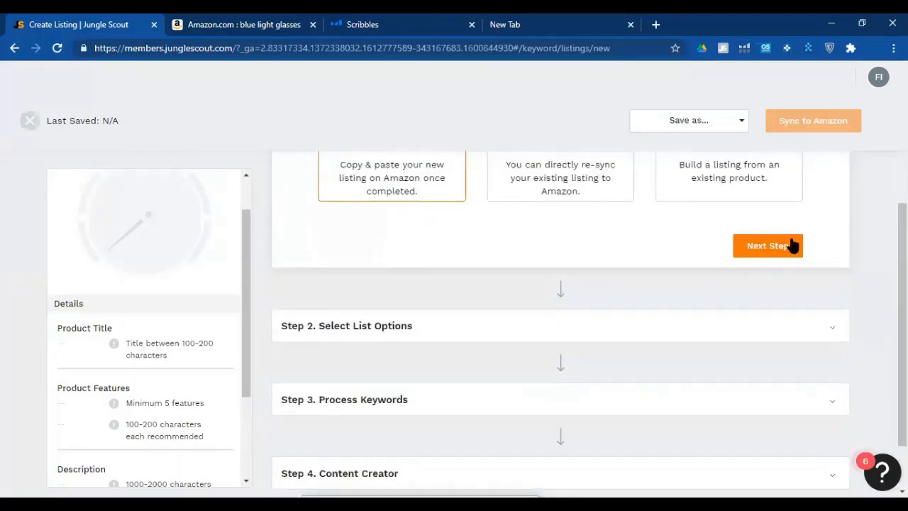
left_click(537, 316)
scroll(412, 320, "up", 2)
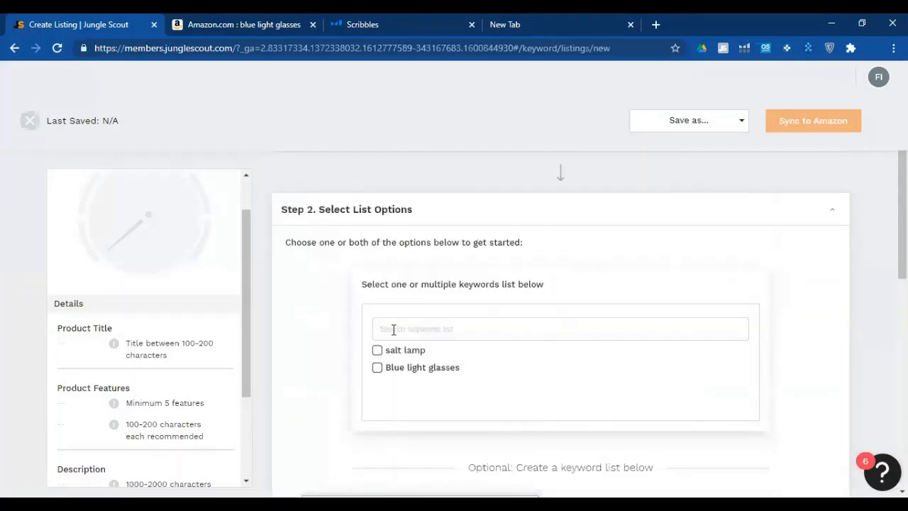
scroll(379, 233, "down", 2)
left_click(377, 236)
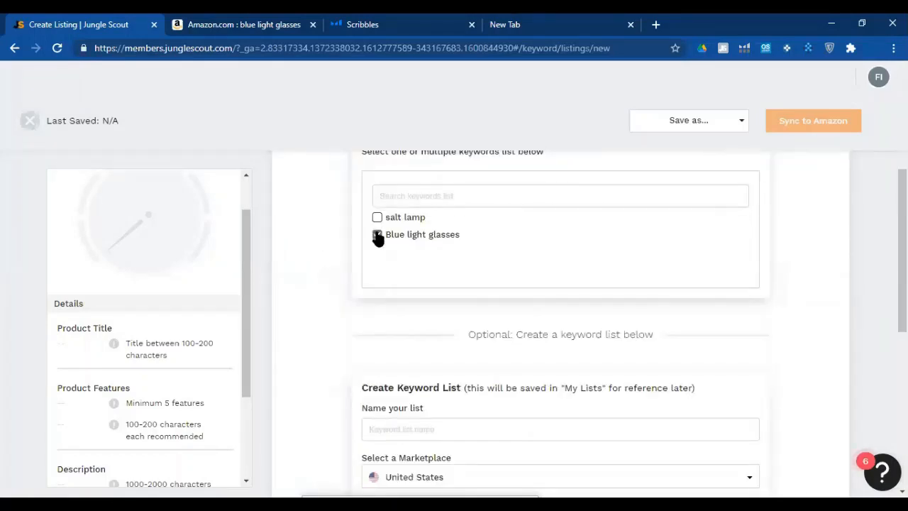
scroll(378, 235, "down", 2)
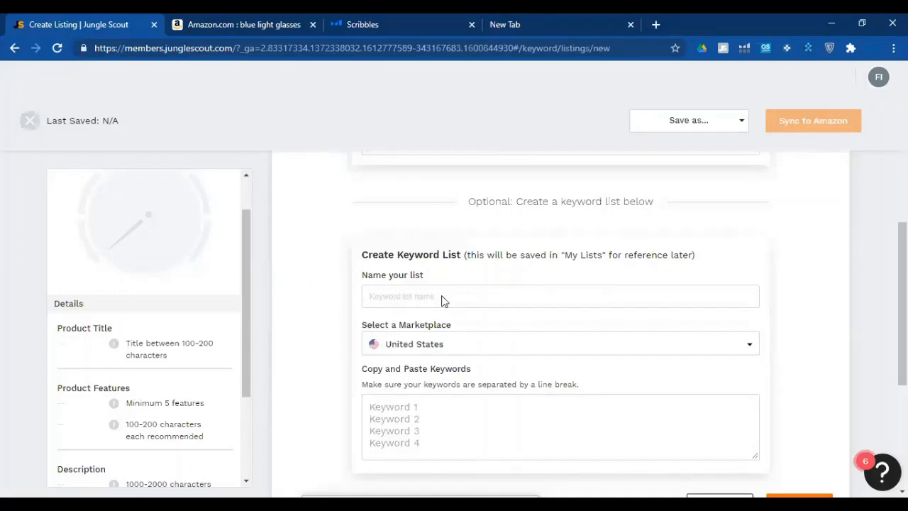
scroll(353, 325, "down", 3)
scroll(688, 341, "down", 1)
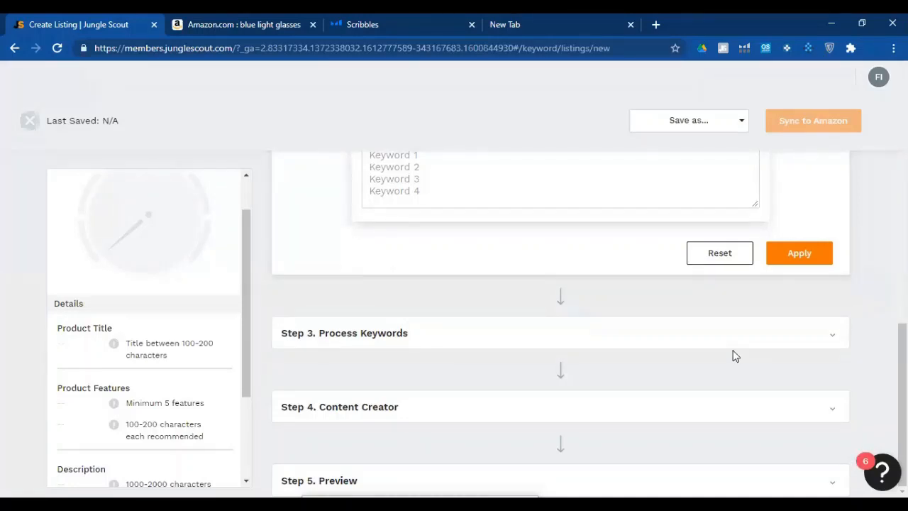
scroll(523, 266, "up", 3)
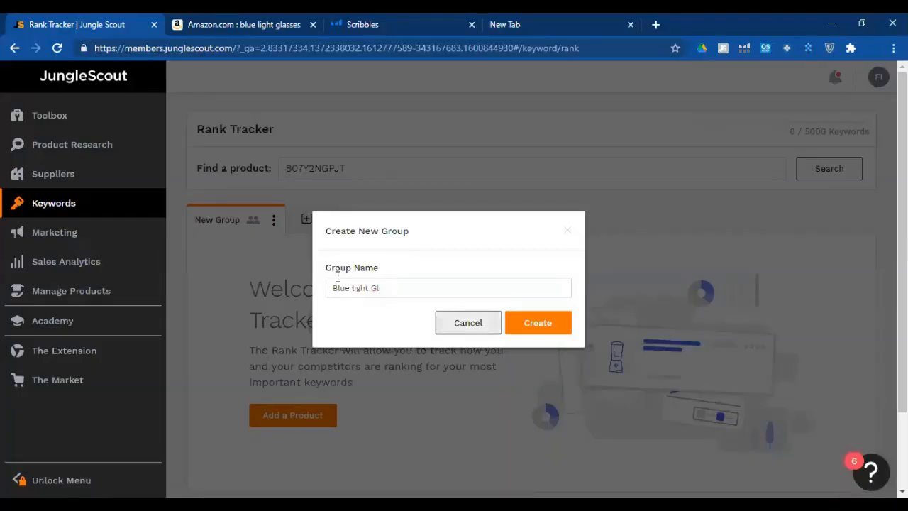
- Create a new Rank Tracker group named Blue Light Glasses
left_click(263, 178)
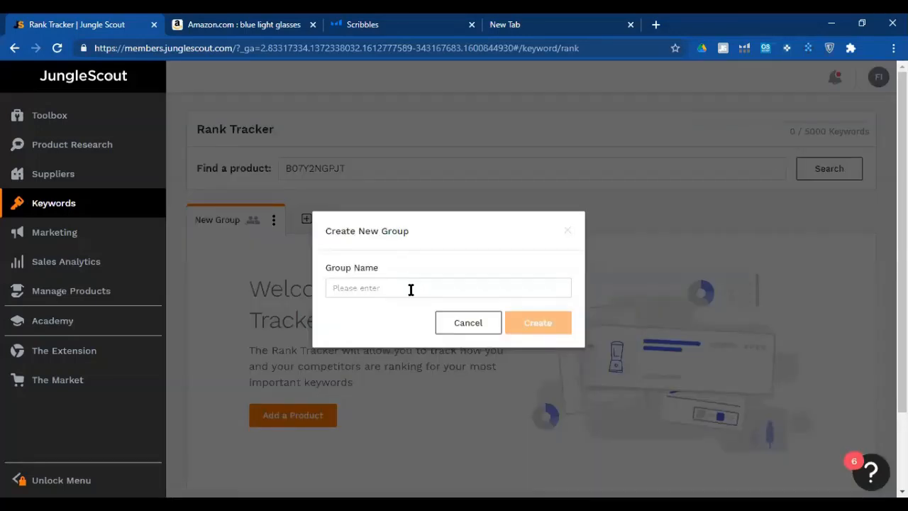
type("Blue Lig")
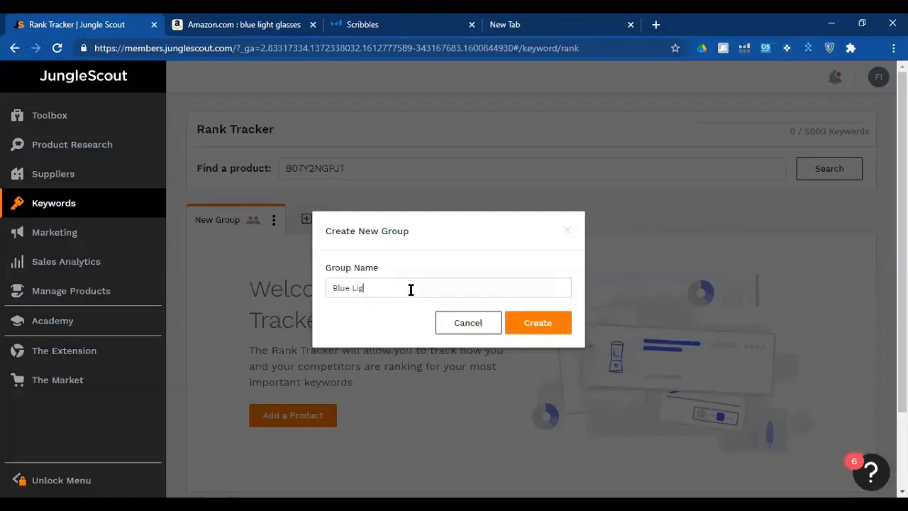
type("ht Glasses")
left_click(551, 328)
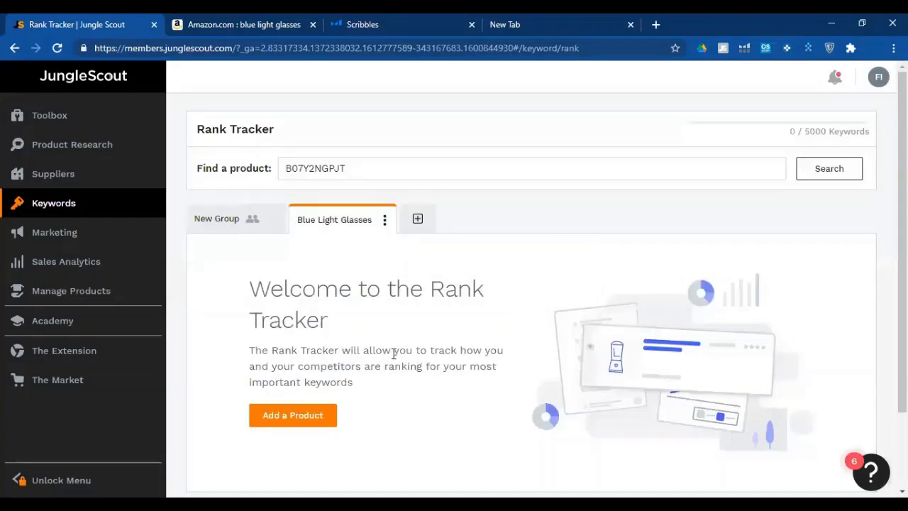
- Add a new product to the Blue Light Glasses group using ASIN B07Y2NGPJT in the United States marketplace
left_click(277, 419)
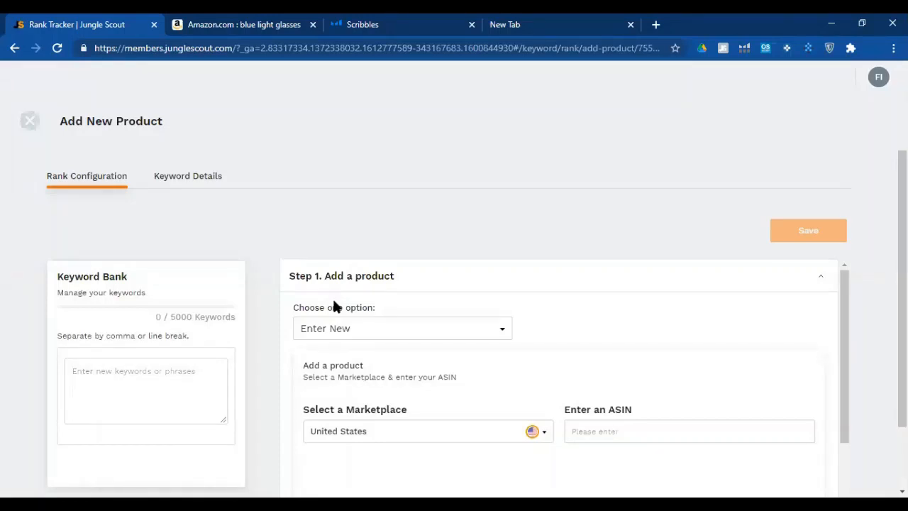
left_click(352, 328)
scroll(347, 291, "down", 2)
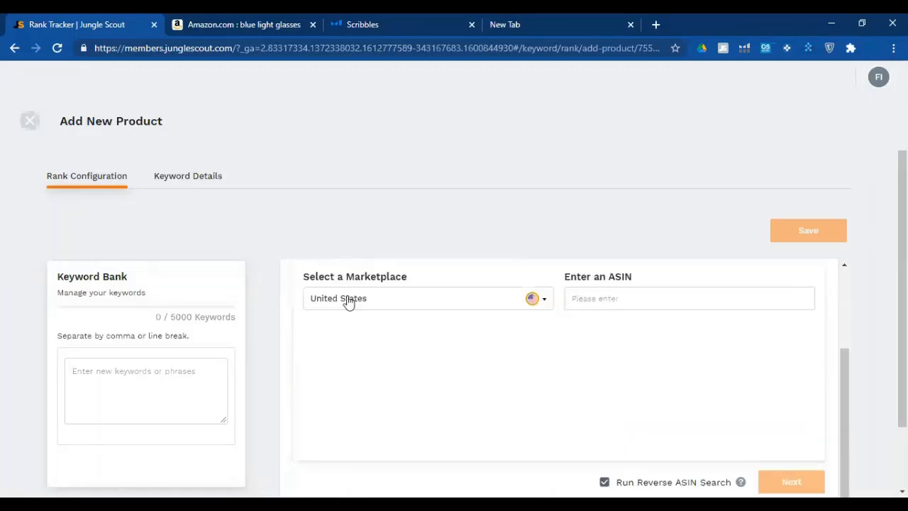
scroll(347, 301, "up", 2)
left_click(339, 370)
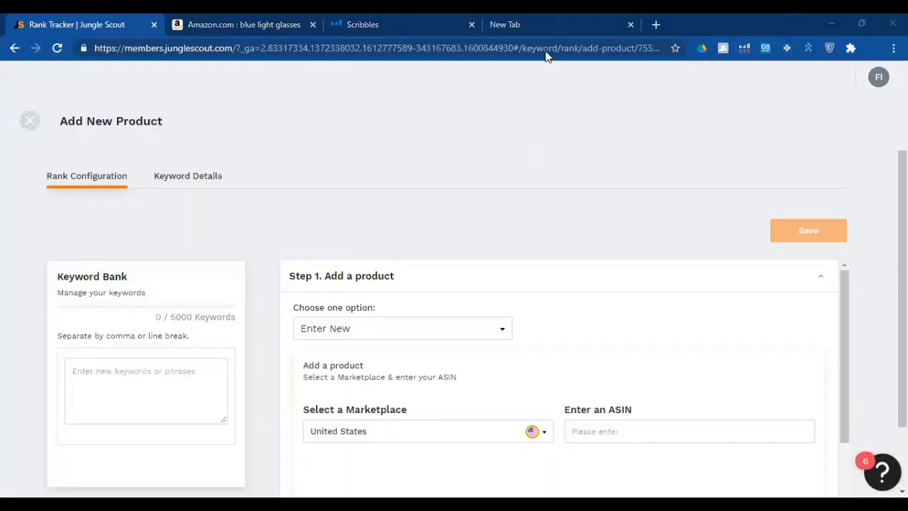
scroll(345, 318, "down", 2)
scroll(349, 362, "up", 1)
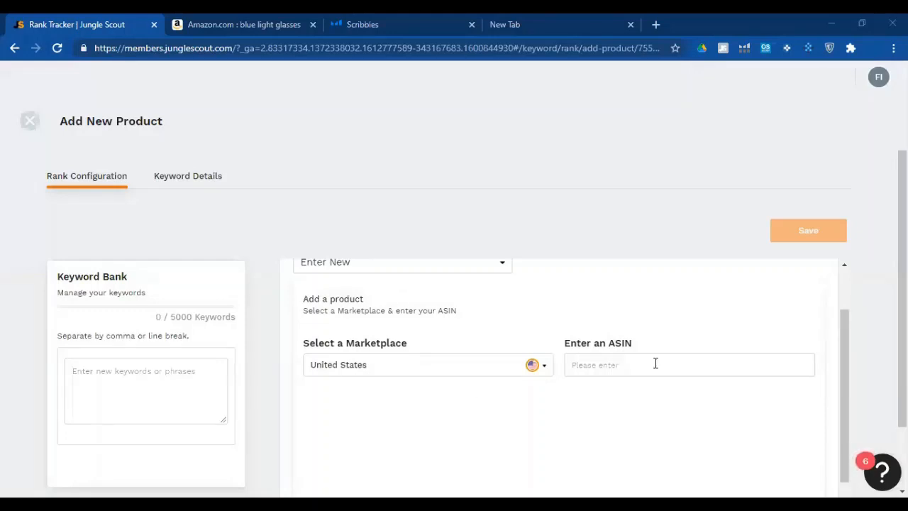
right_click(640, 364)
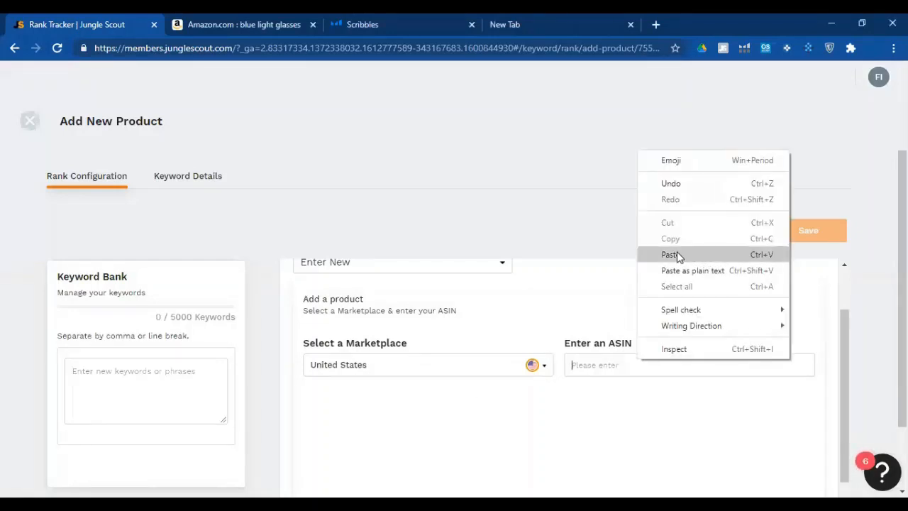
left_click(677, 253)
scroll(624, 363, "down", 1)
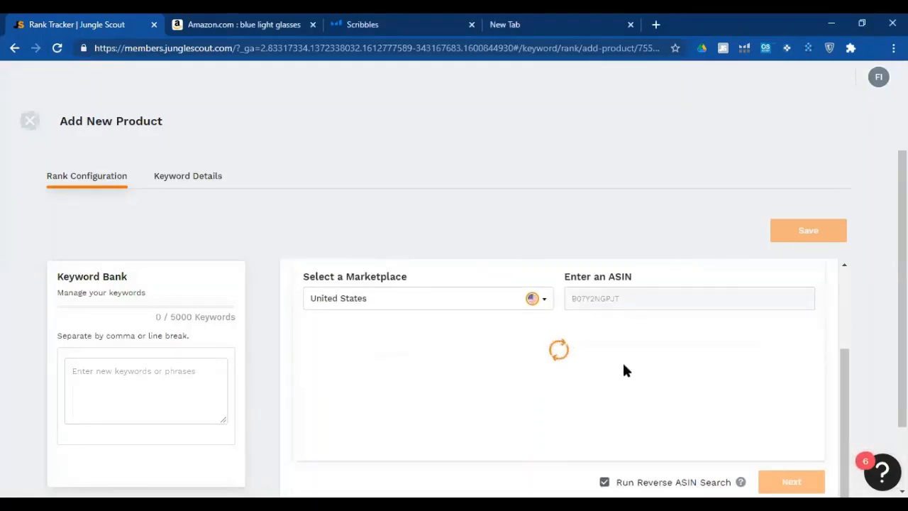
scroll(462, 351, "down", 1)
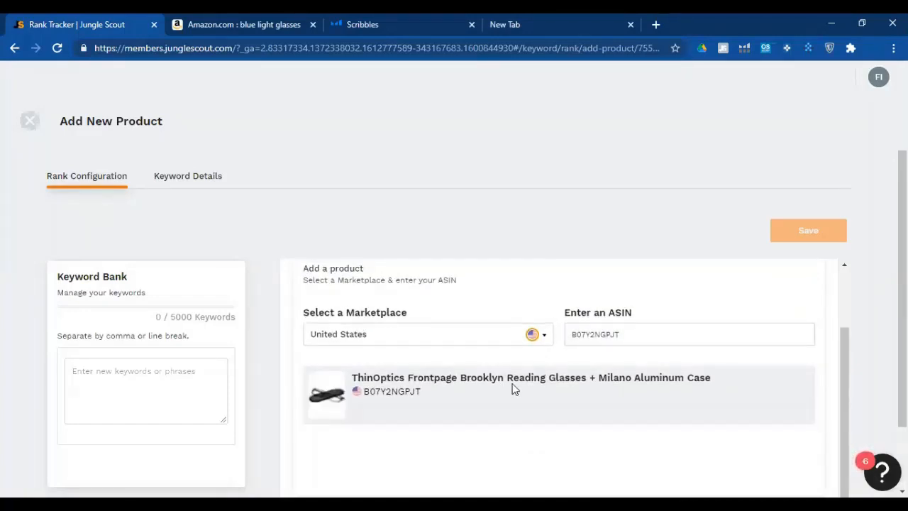
- Add the keywords "blue light glasses", "blue light reading glasses" and "blue light blocking glasses" to the Keyword Bank
scroll(381, 331, "down", 2)
scroll(387, 330, "down", 1)
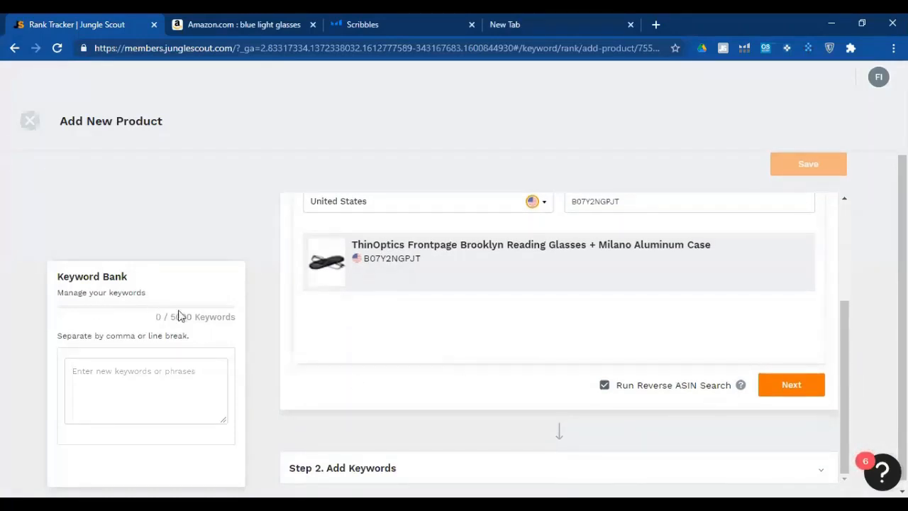
left_click(154, 387)
type("b")
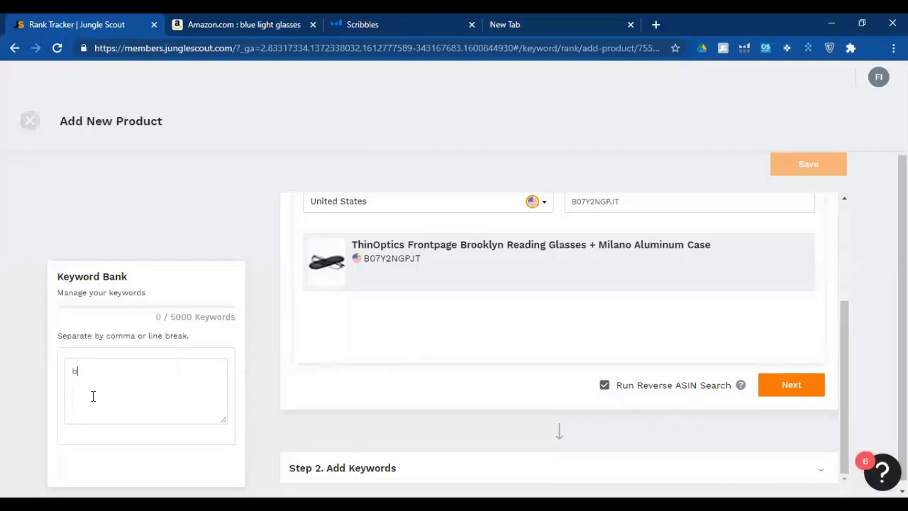
type("lue light glasses")
key("Return")
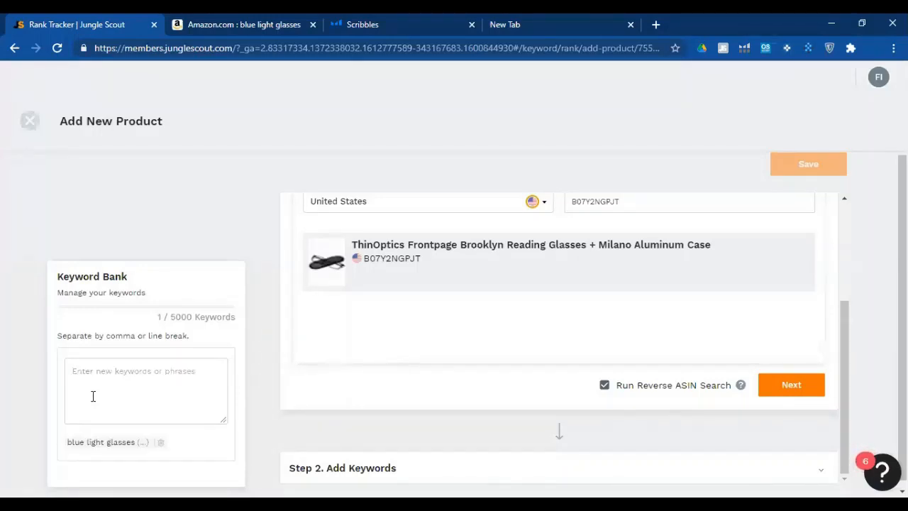
type("blue ")
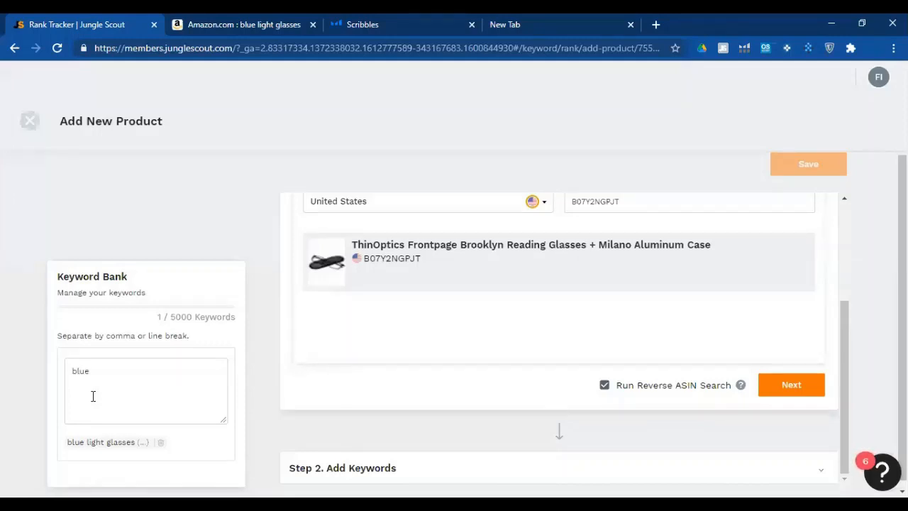
type("light reading glasses")
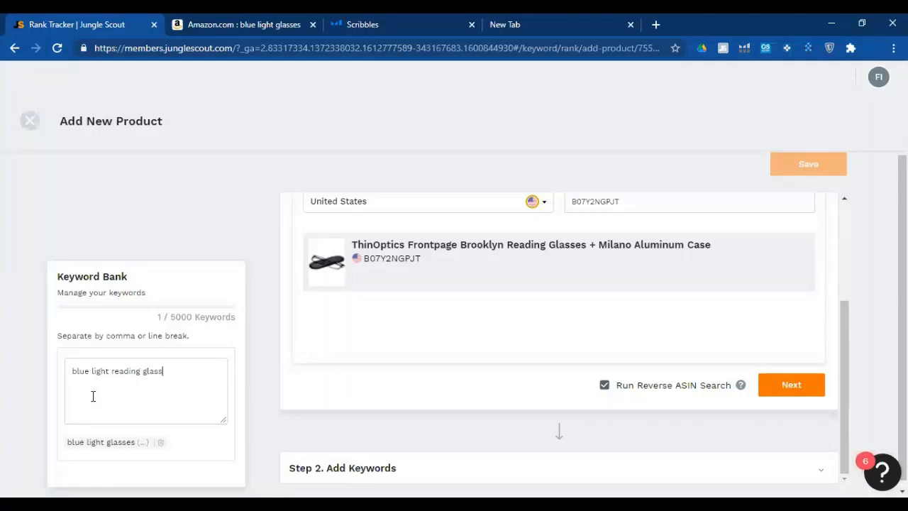
key("Return")
type("blue ")
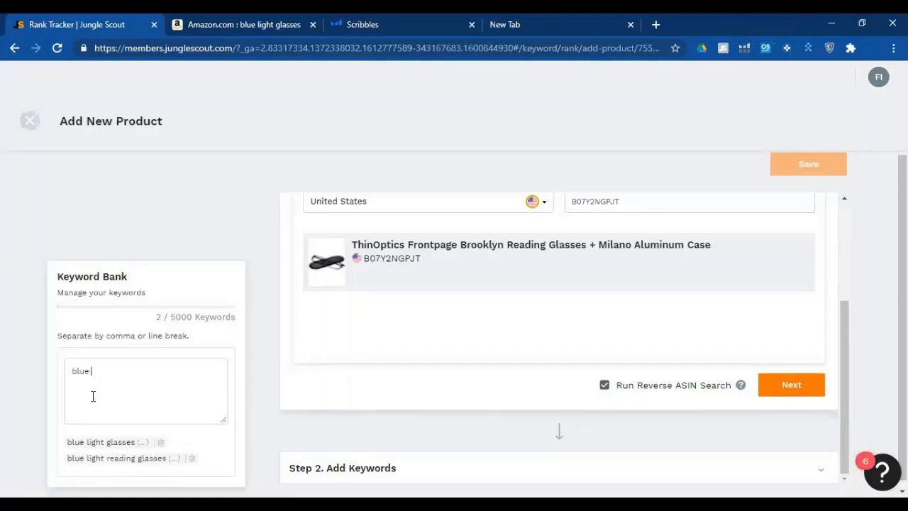
type("light blocking glasses")
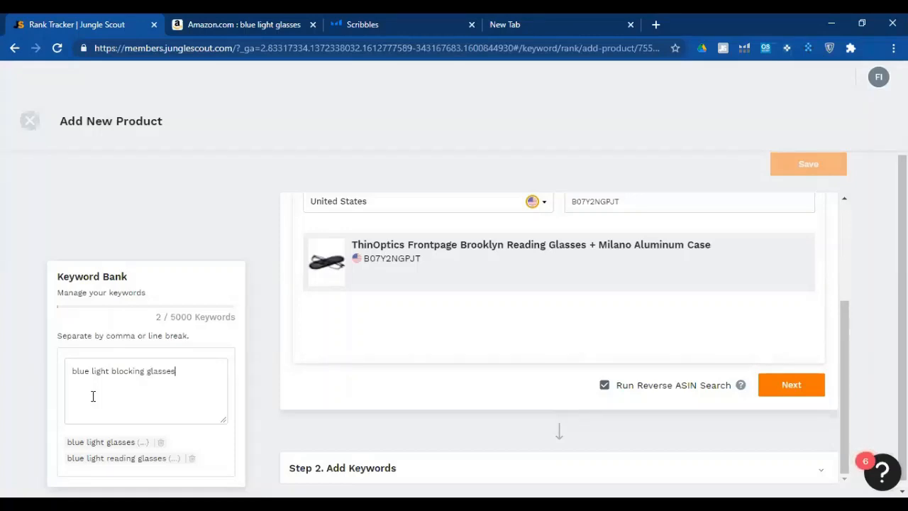
key("Return")
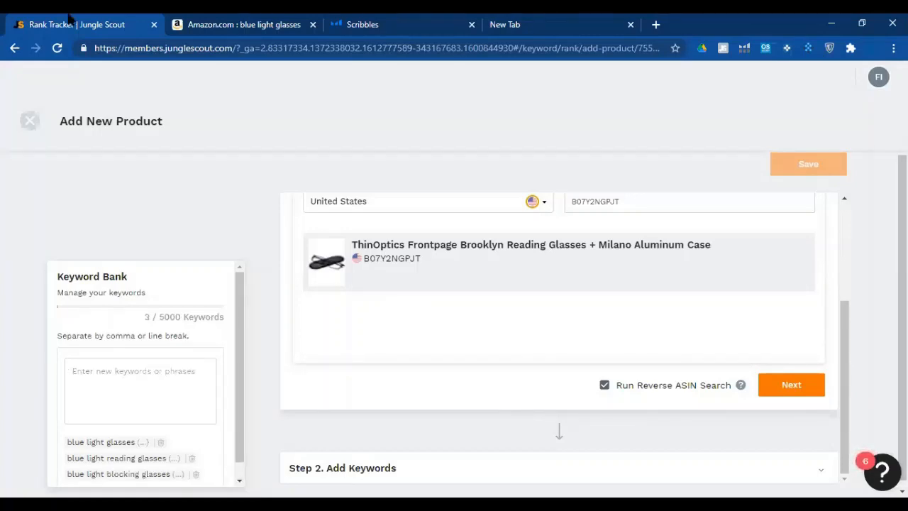
- Proceed to the Add Keywords step with Run Reverse ASIN Search enabled for the product
scroll(551, 382, "down", 1)
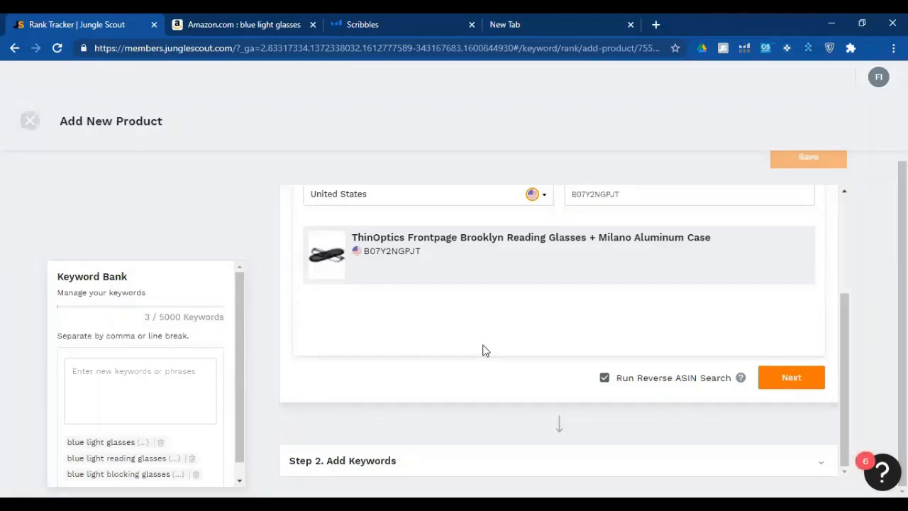
left_click(777, 376)
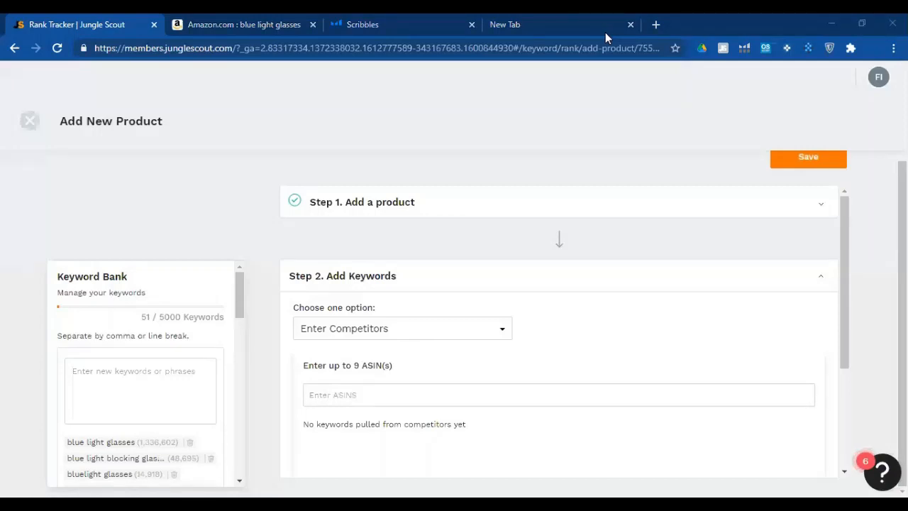
- Switch to the Amazon results for blue light glasses and copy the COASION glasses' ASIN, B07XYW61WY
left_click(214, 20)
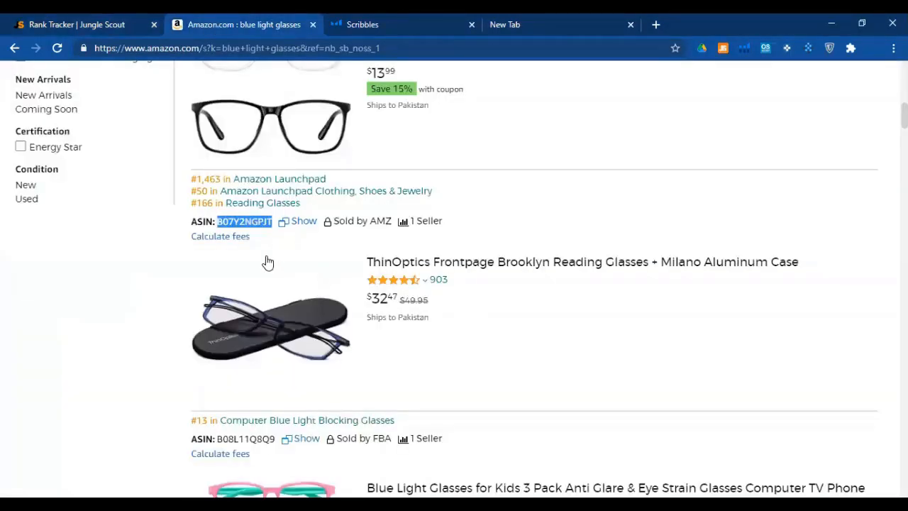
scroll(291, 298, "down", 4)
scroll(274, 423, "down", 5)
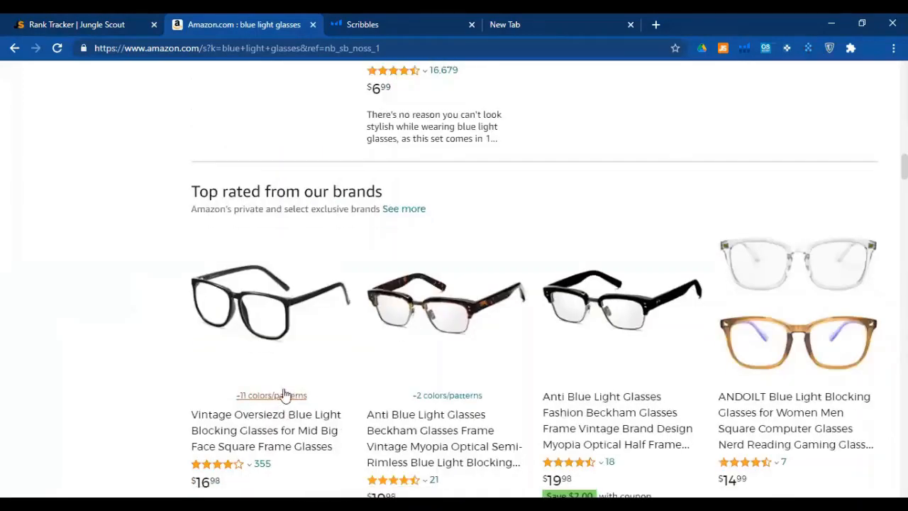
scroll(253, 254, "down", 5)
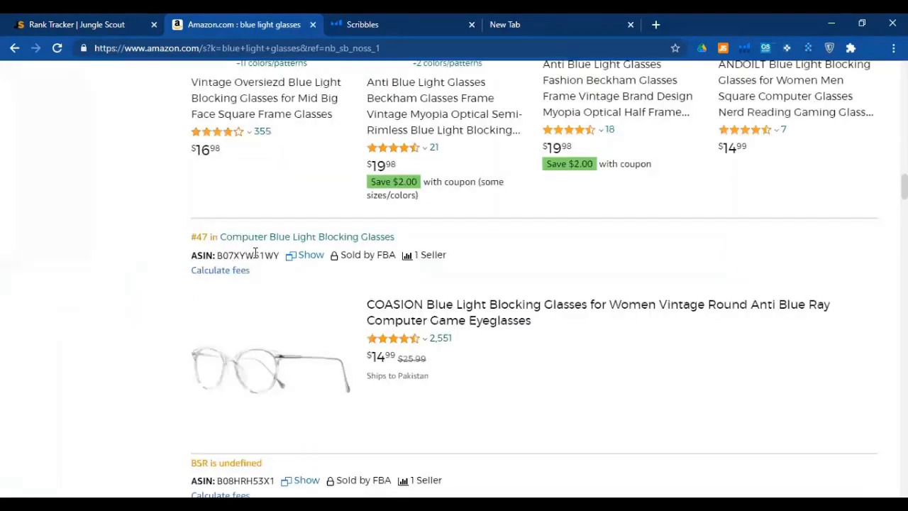
double_click(247, 256)
key("ctrl+c")
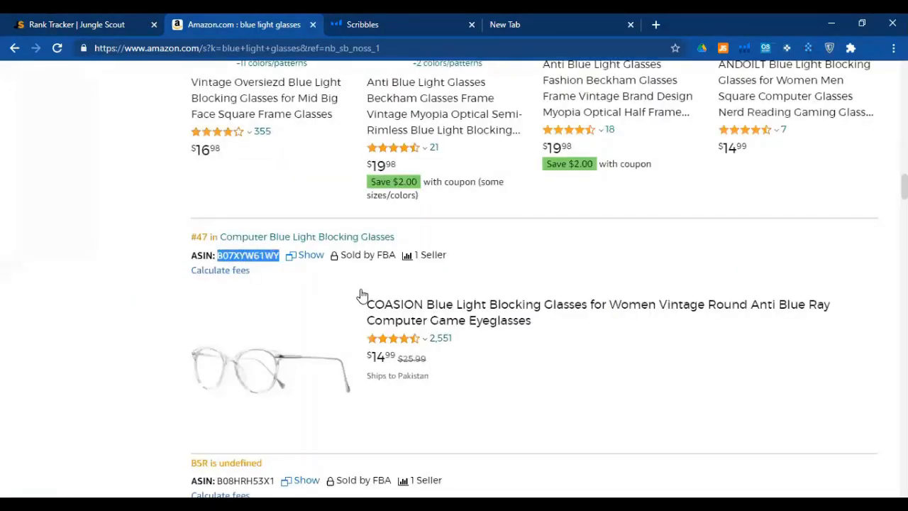
- Return to Jungle Scout and add B07XYW61WY as a competitor ASIN to pull its keywords into the Keyword Bank
key("ctrl+shift+Tab")
right_click(347, 394)
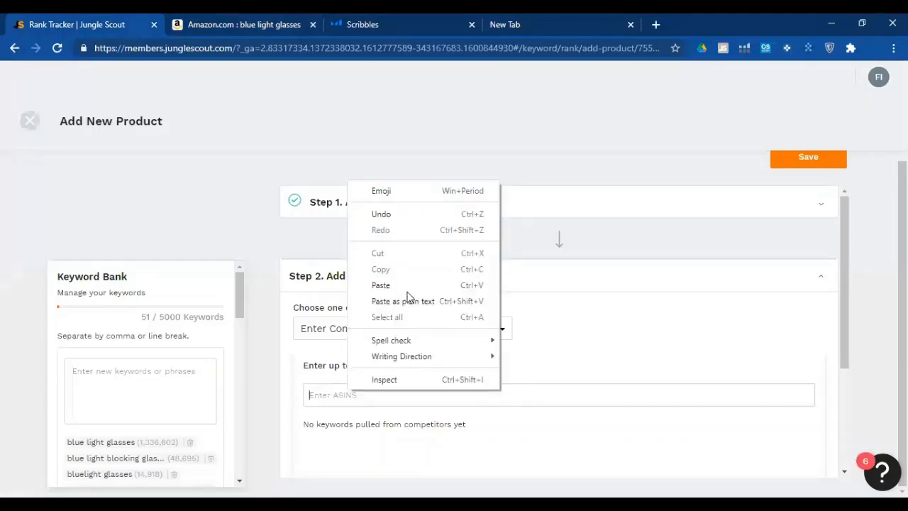
left_click(407, 305)
scroll(406, 327, "down", 3)
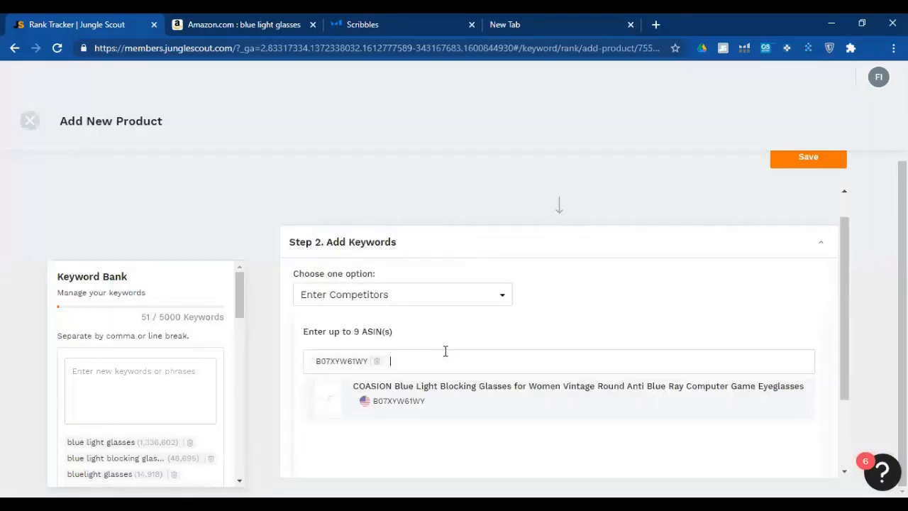
scroll(426, 284, "down", 1)
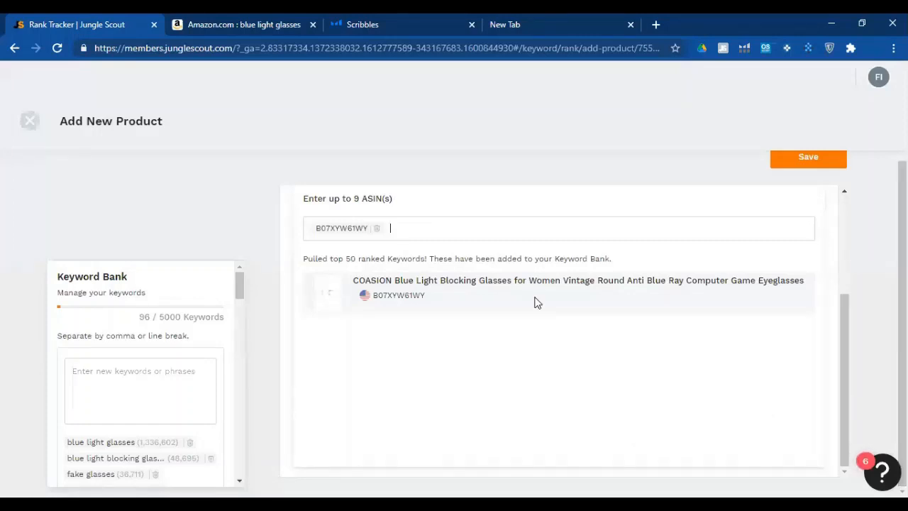
- Save the new product with its Keyword Bank and competitor ASIN to start tracking its keyword ranks
scroll(762, 454, "up", 3)
scroll(356, 209, "down", 2)
scroll(357, 209, "down", 1)
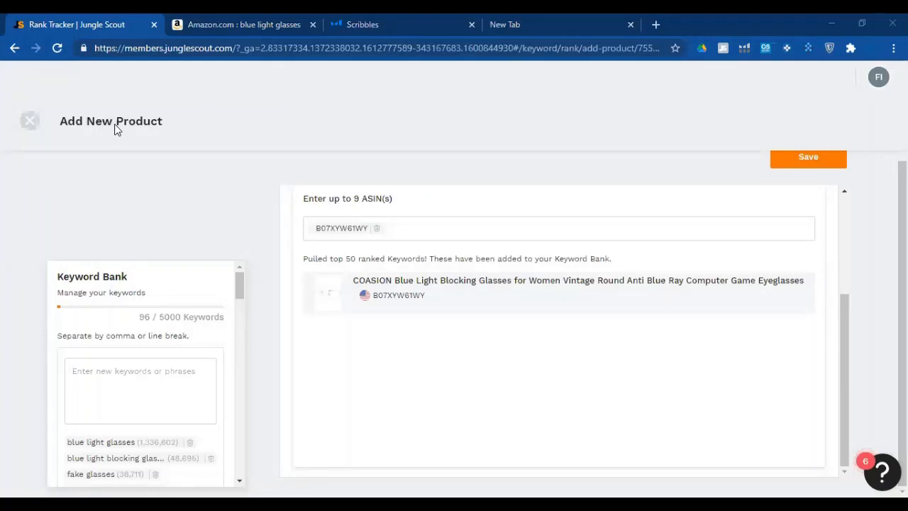
scroll(760, 298, "up", 3)
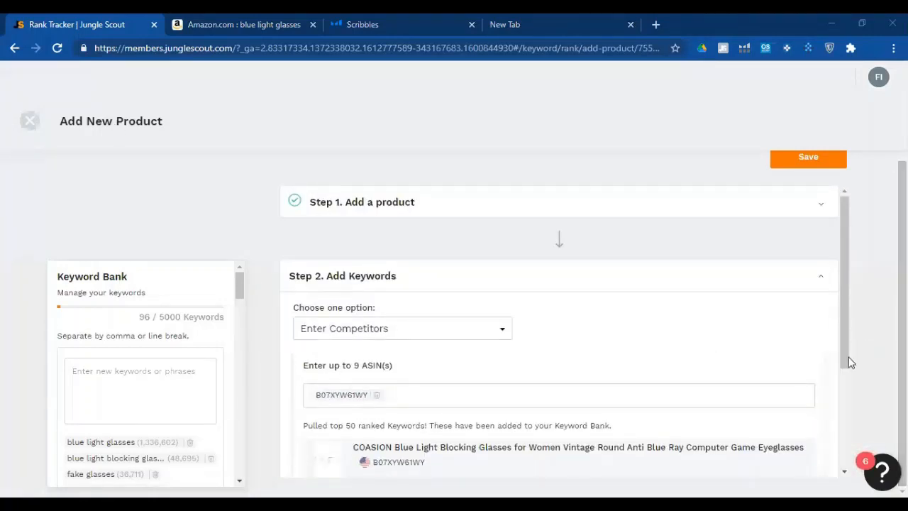
left_click_drag(847, 357, 839, 448)
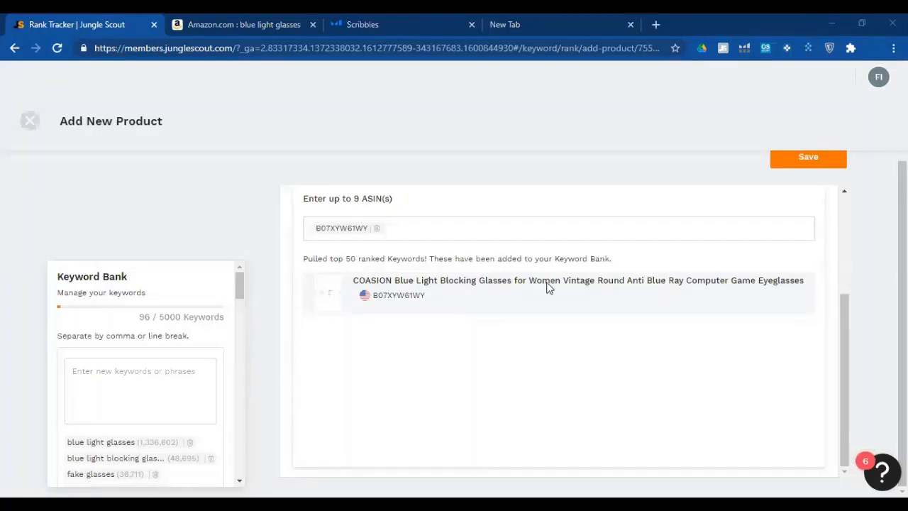
left_click(808, 162)
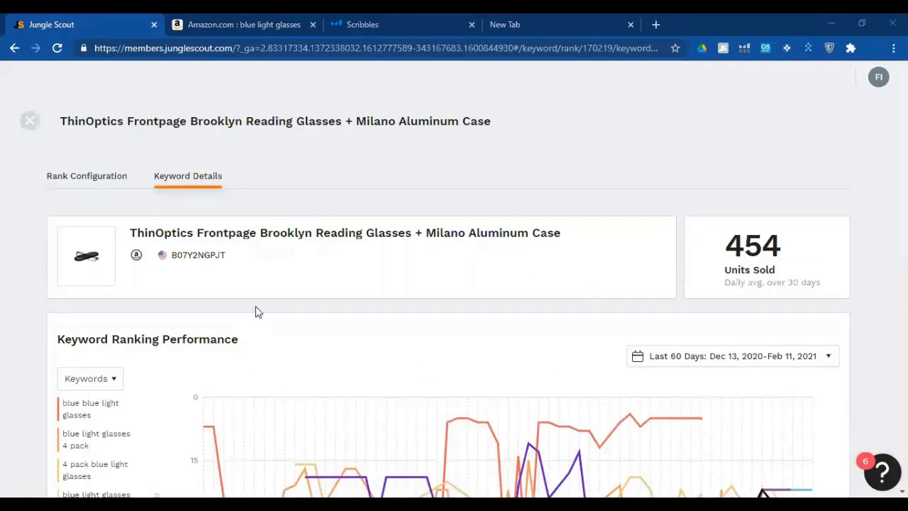
- Inspect the date range options of the Keyword Ranking Performance chart, keeping the last 60 days
scroll(65, 321, "down", 1)
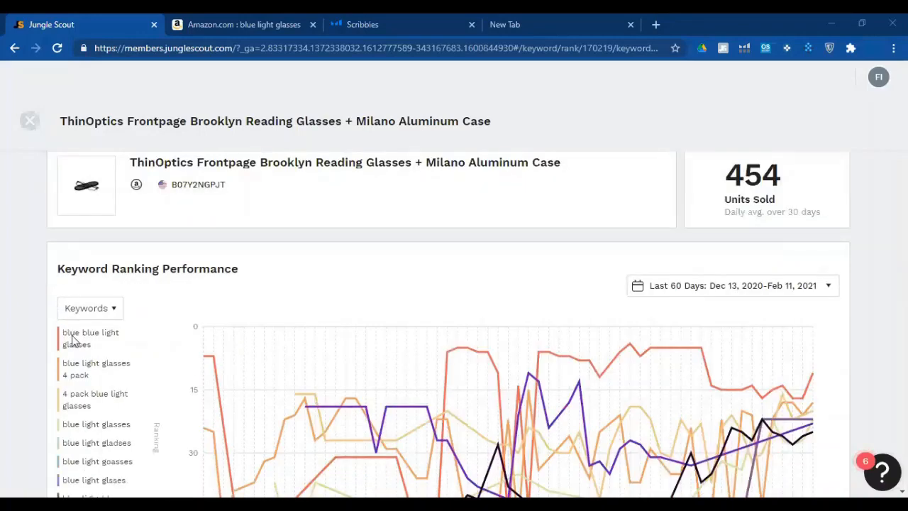
scroll(207, 251, "down", 1)
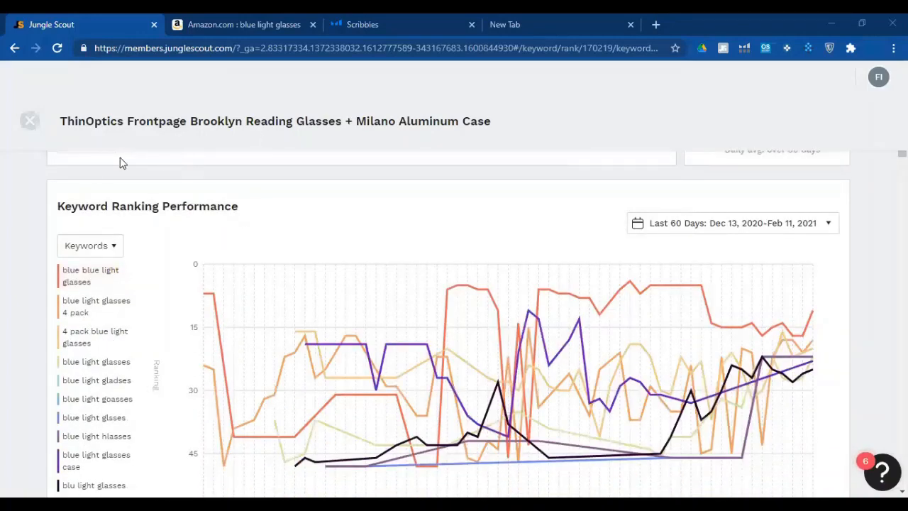
left_click(823, 224)
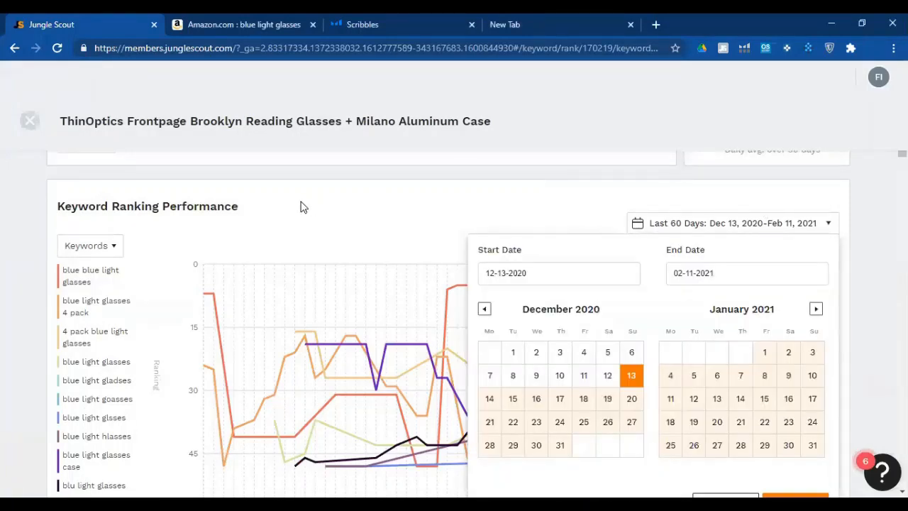
left_click(20, 219)
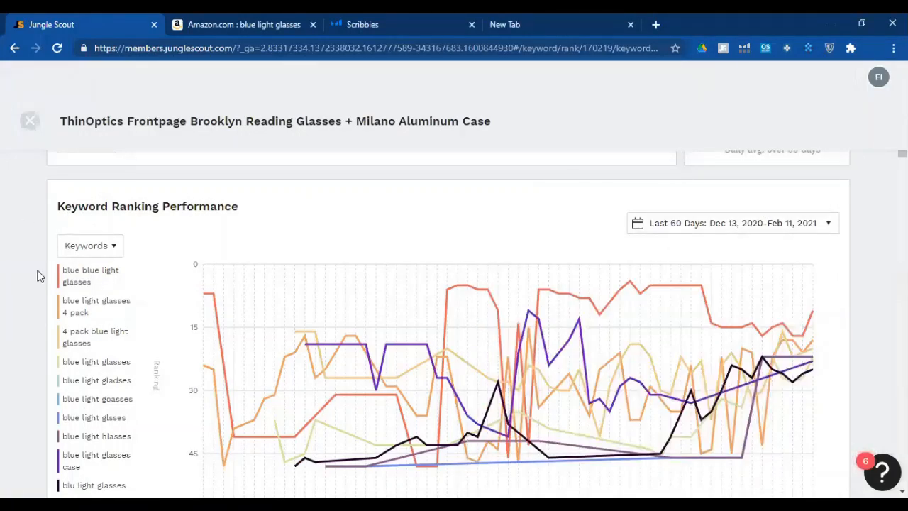
- Compare the organic ranking lines of individual keywords in the Keyword Ranking Performance chart
scroll(35, 271, "down", 1)
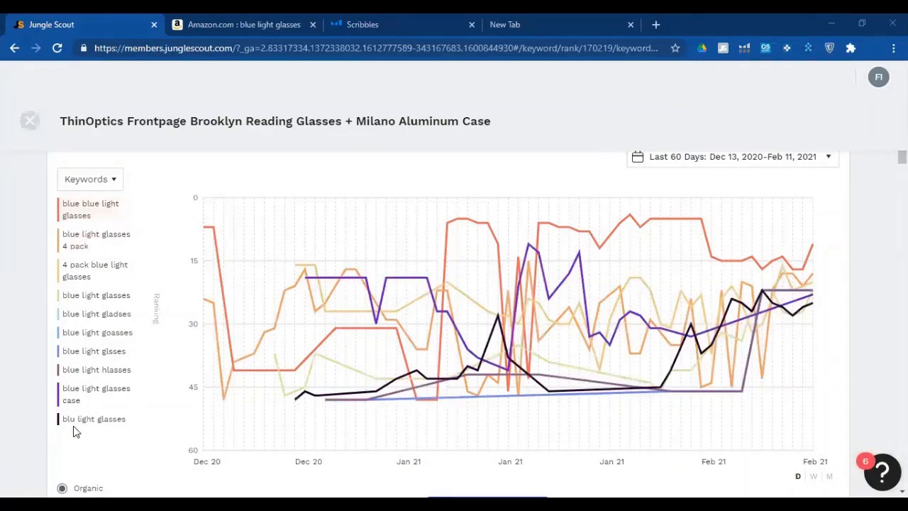
scroll(82, 320, "down", 1)
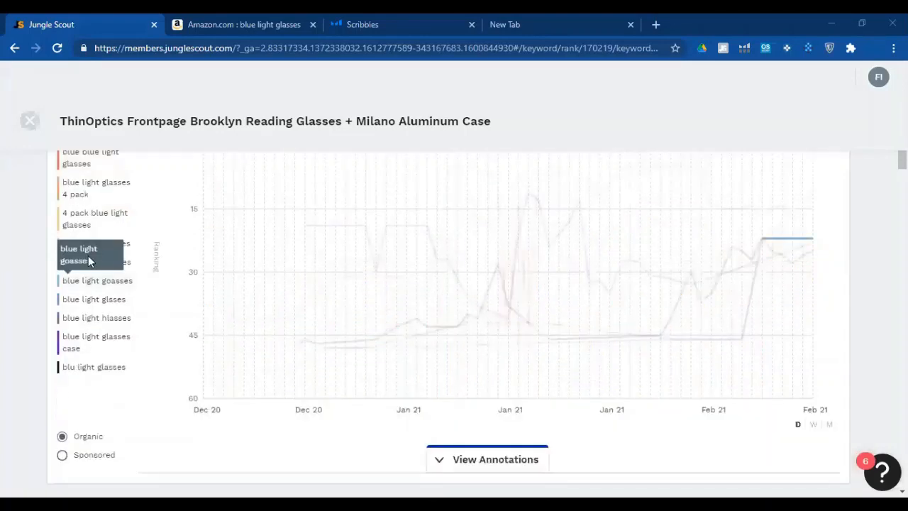
scroll(103, 410, "up", 2)
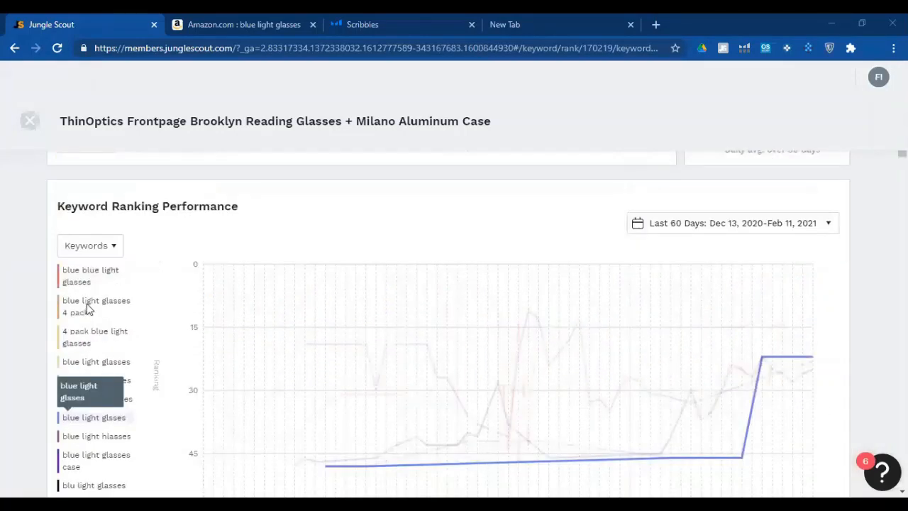
scroll(87, 309, "down", 4)
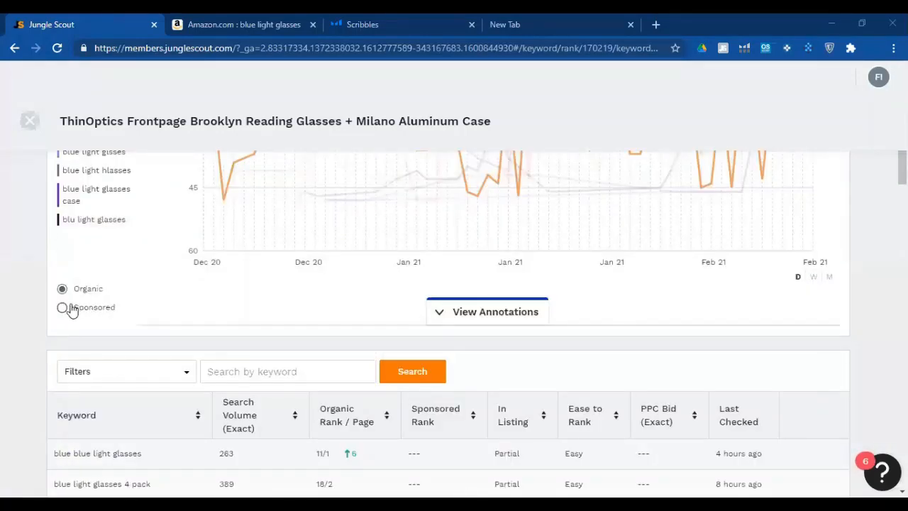
scroll(53, 257, "up", 3)
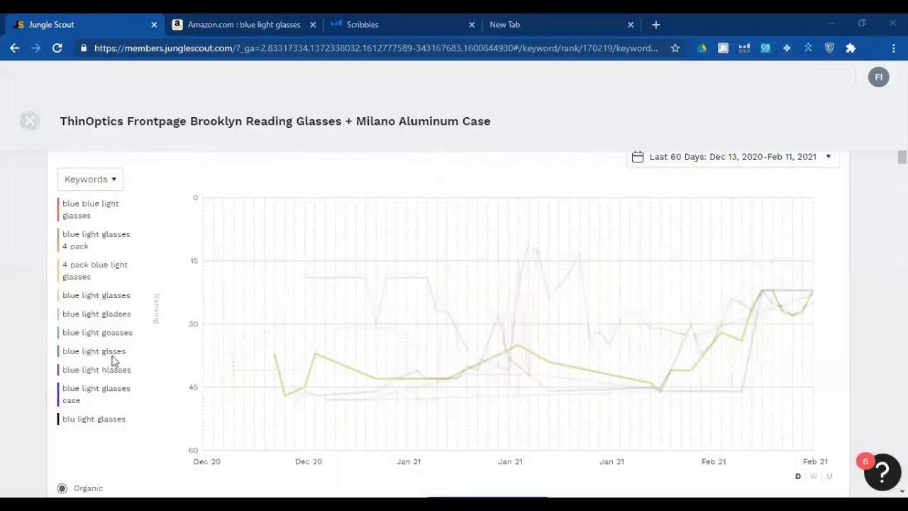
scroll(106, 323, "down", 3)
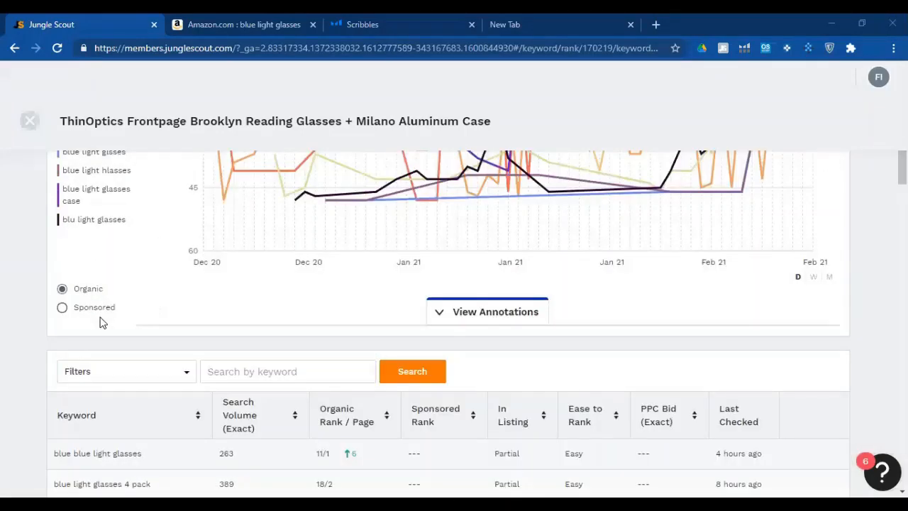
- Examine the keyword table's search volume, organic rank and page, rank changes, ease to rank, PPC bid and last-checked columns
scroll(390, 321, "down", 2)
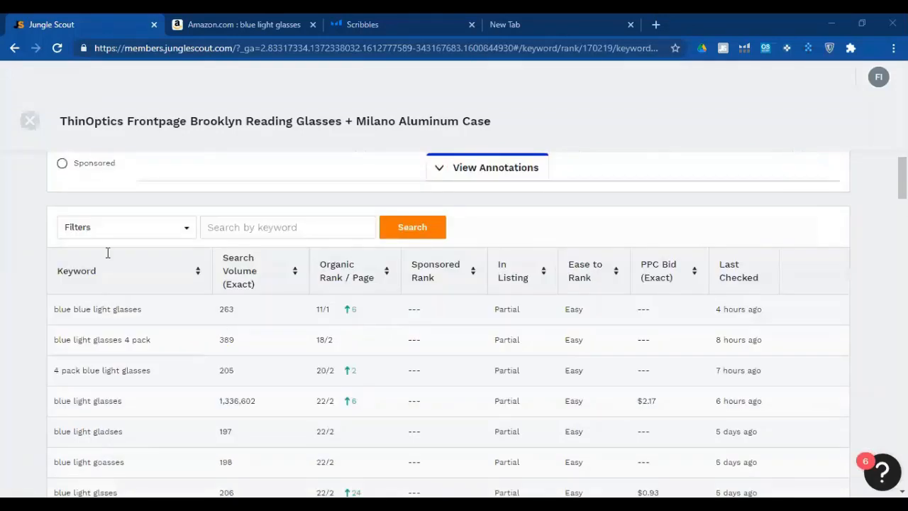
scroll(96, 237, "down", 1)
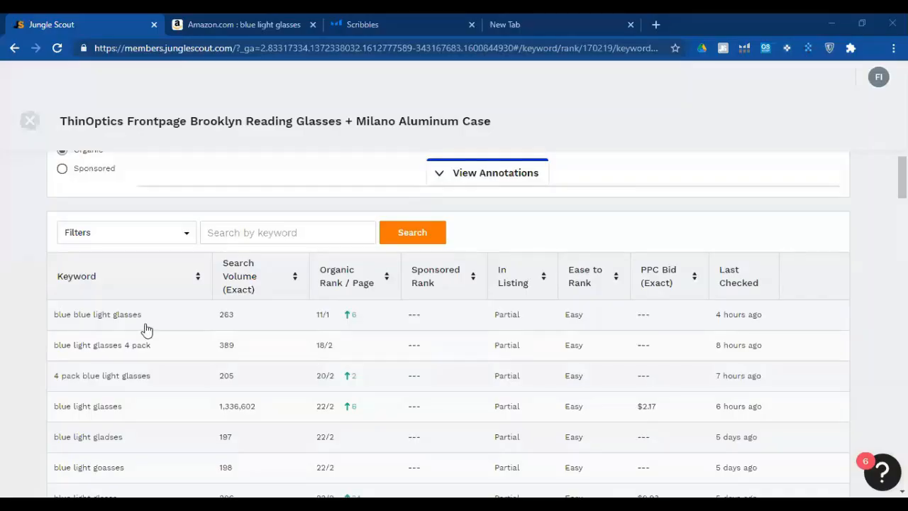
scroll(147, 328, "down", 1)
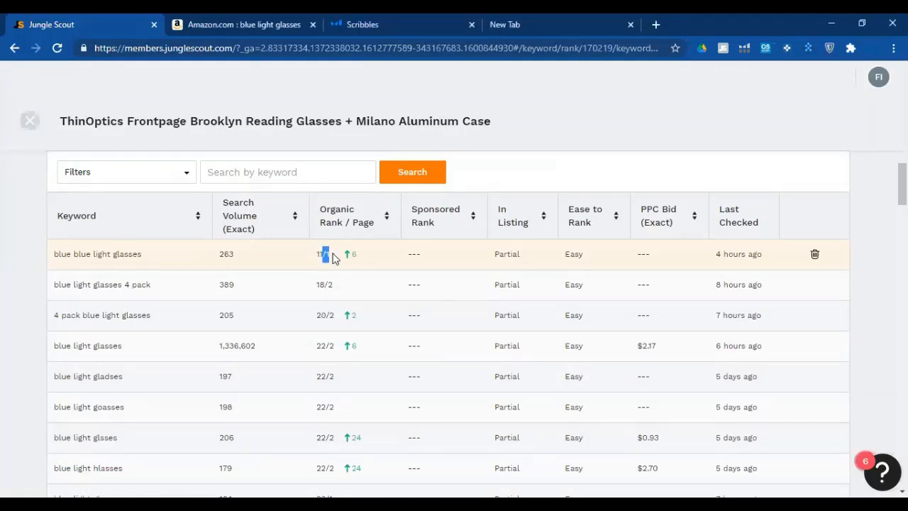
double_click(319, 254)
left_click(348, 254)
scroll(348, 319, "down", 3)
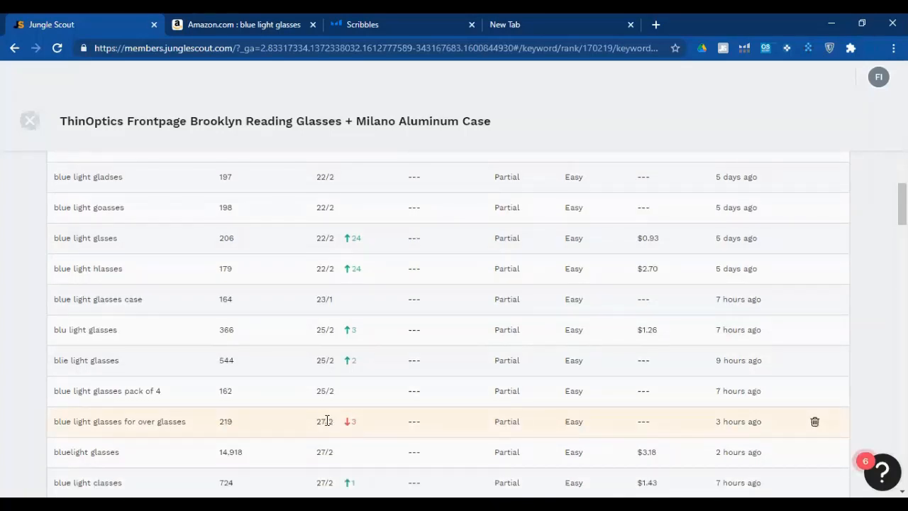
scroll(327, 422, "up", 1)
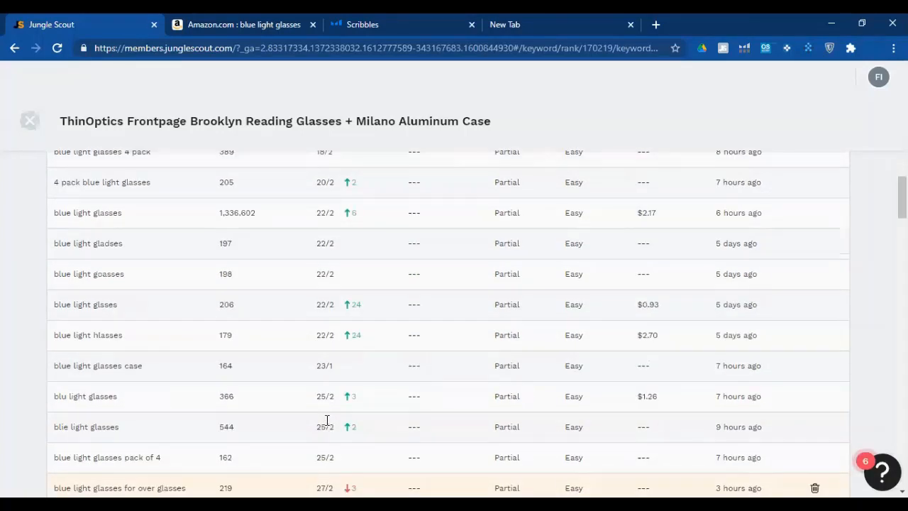
scroll(363, 402, "up", 4)
scroll(456, 320, "down", 1)
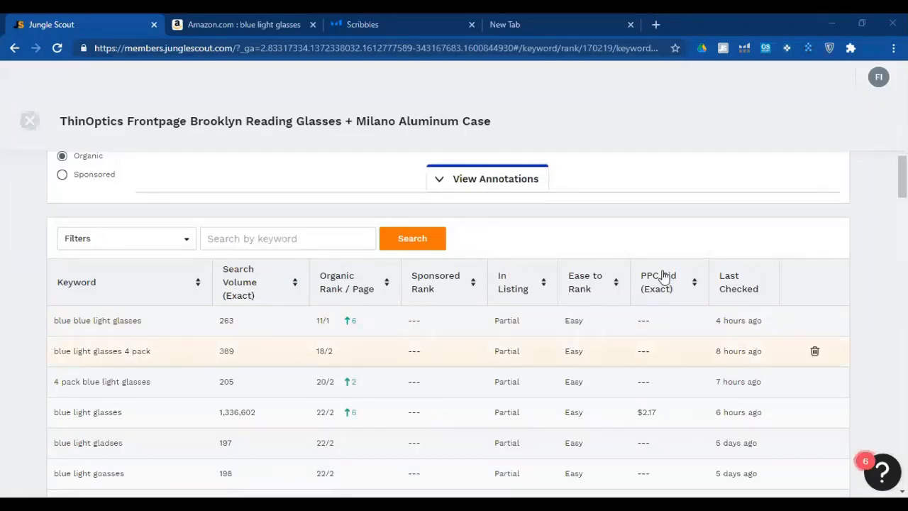
mouse_move(659, 277)
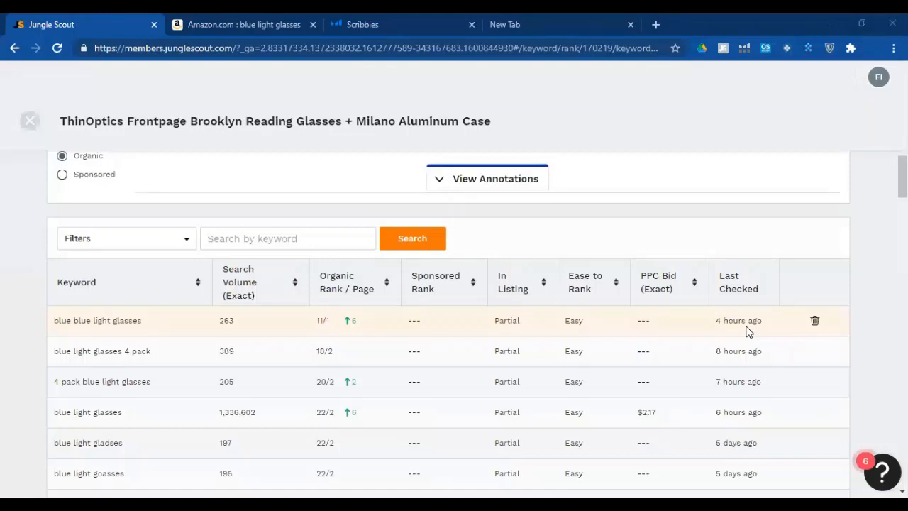
- Review the ranking chart again and look through the full list of tracked keywords, including those without an organic rank
scroll(367, 224, "up", 3)
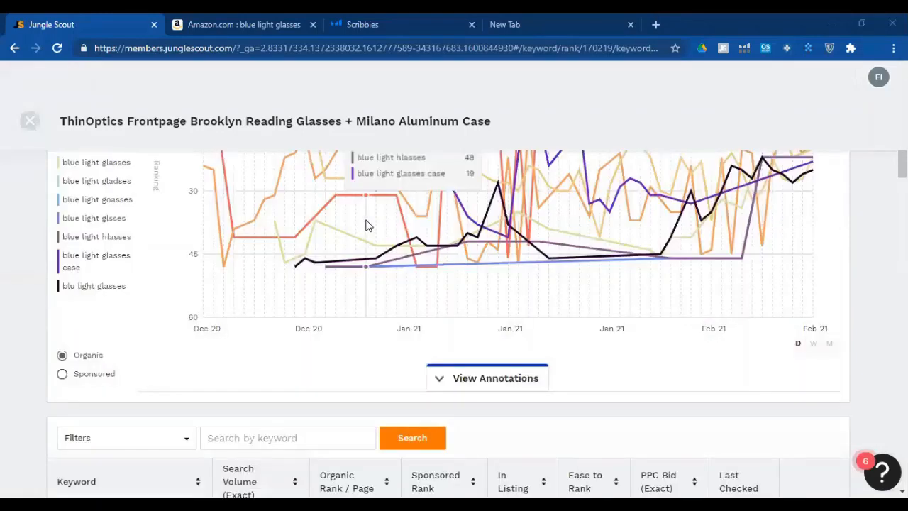
scroll(351, 211, "up", 5)
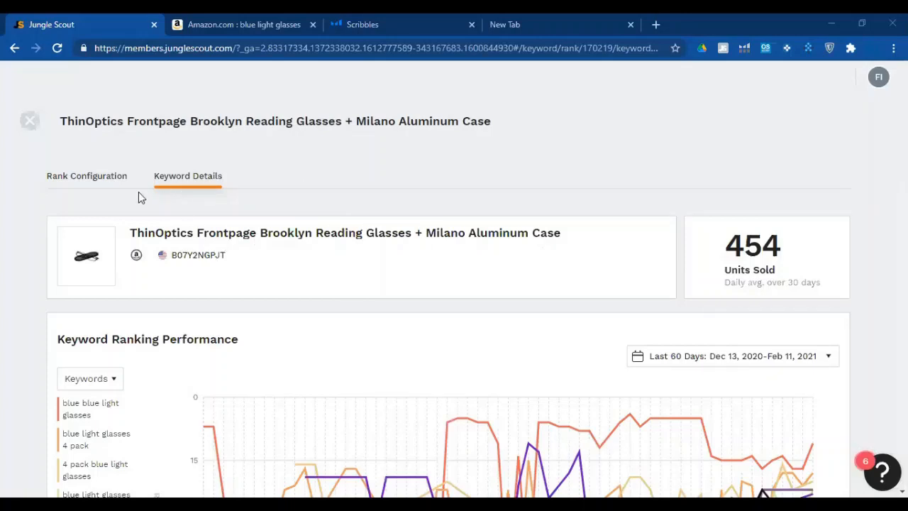
scroll(156, 323, "down", 4)
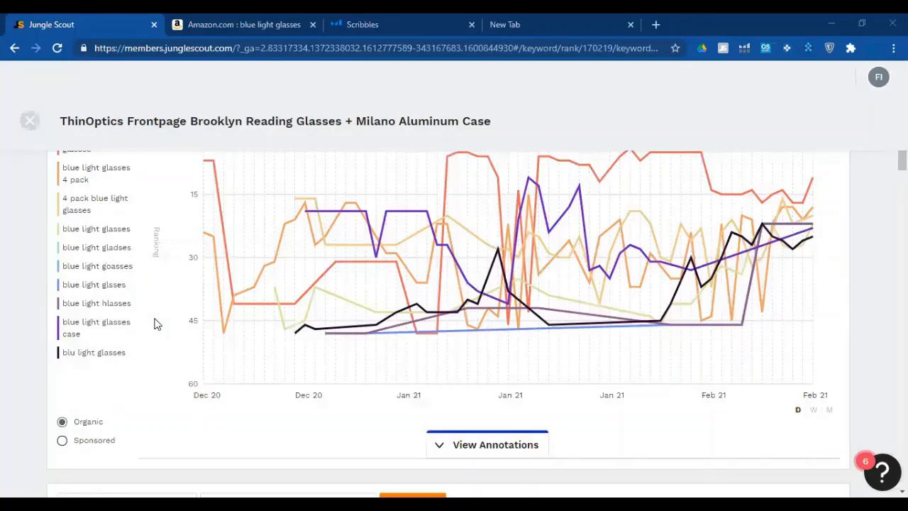
scroll(156, 323, "down", 5)
scroll(156, 325, "down", 10)
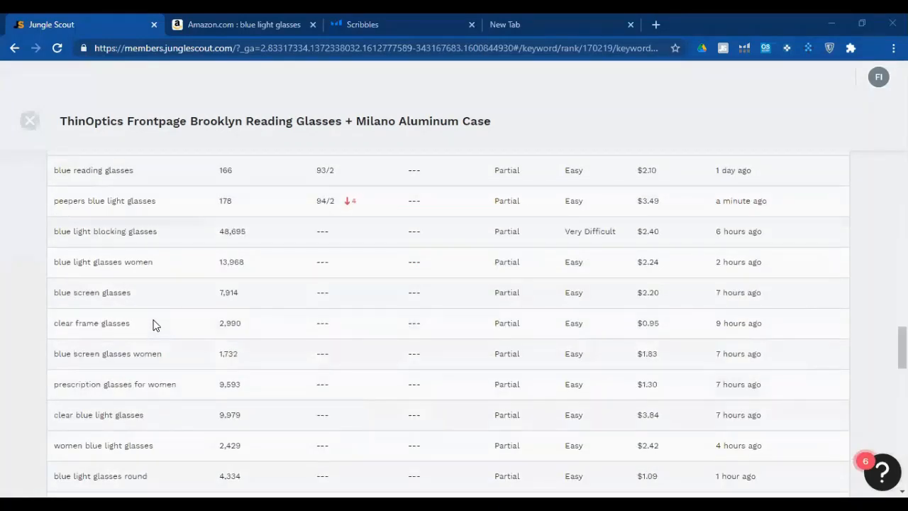
scroll(156, 325, "down", 10)
scroll(156, 325, "down", 10)
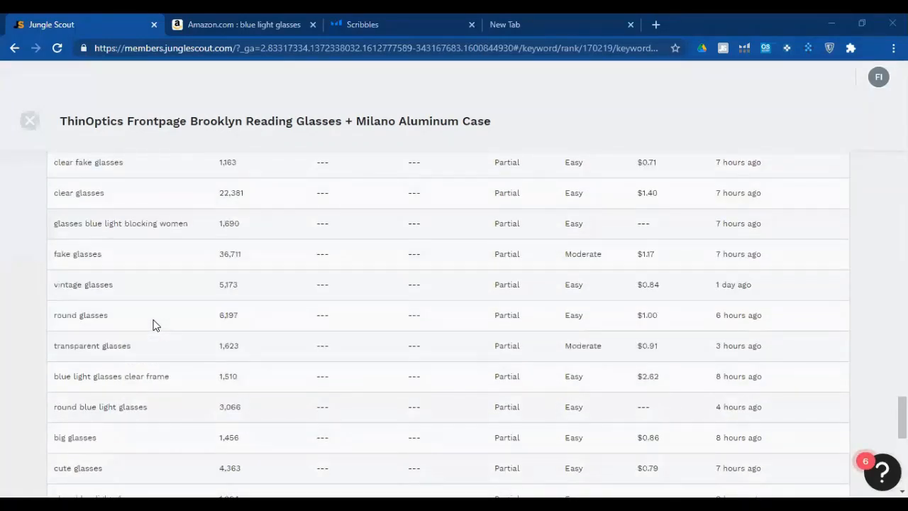
scroll(153, 324, "up", 15)
scroll(97, 248, "up", 5)
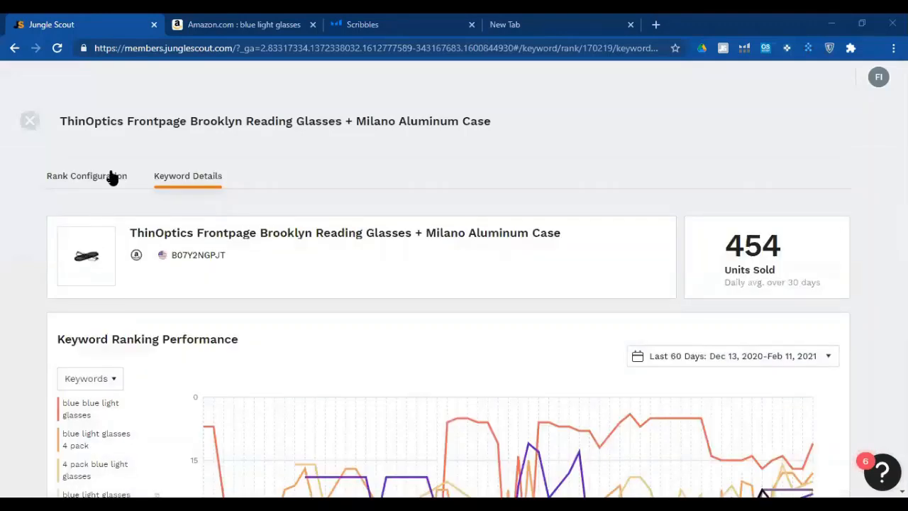
- Open the product's Rank Configuration and review its Keyword Bank entry field, keyword usage and competitor ASIN settings
left_click(113, 177)
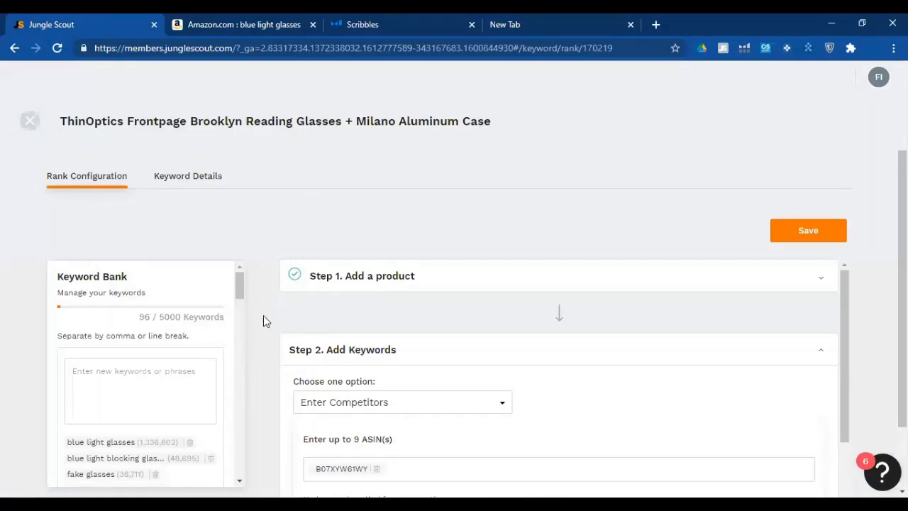
scroll(156, 373, "down", 1)
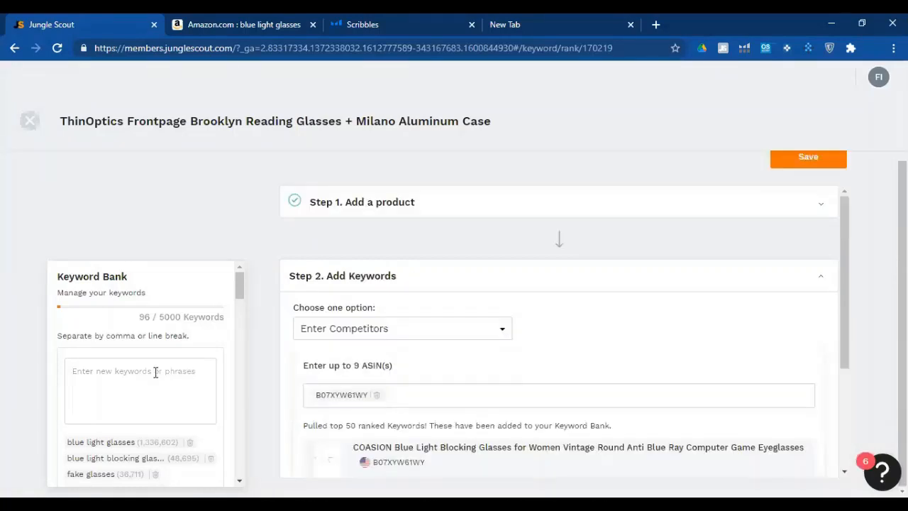
left_click(156, 374)
scroll(568, 362, "down", 2)
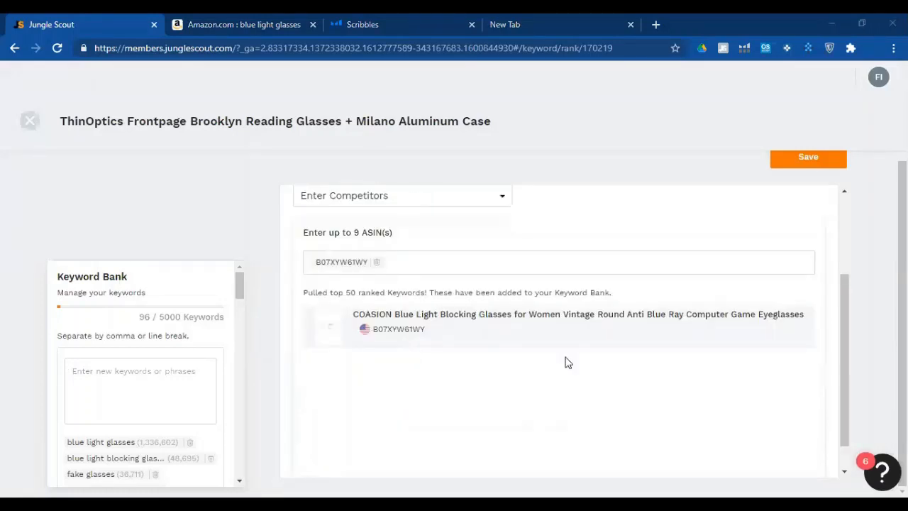
scroll(565, 363, "down", 1)
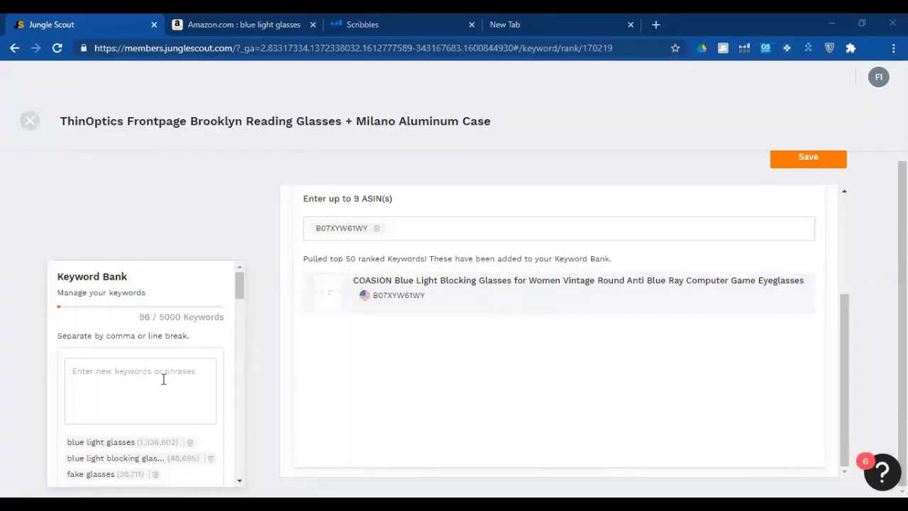
left_click(104, 385)
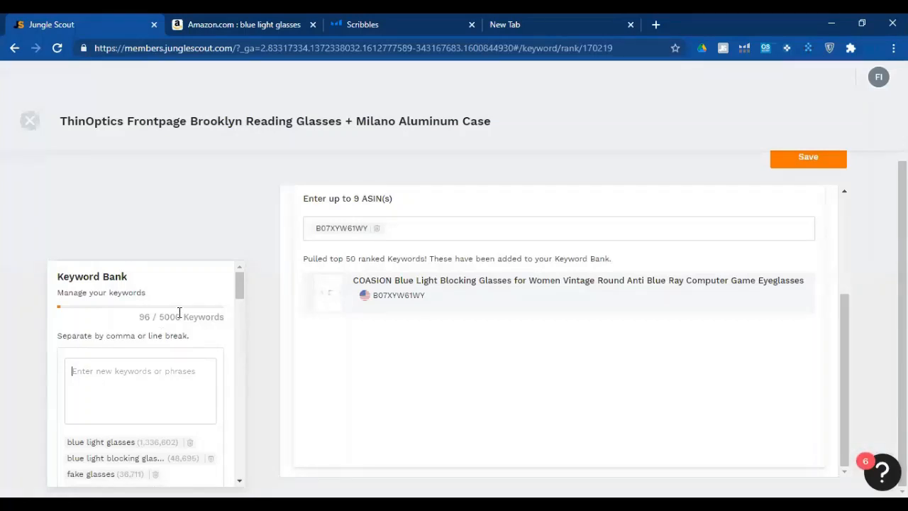
double_click(141, 315)
scroll(417, 216, "up", 3)
scroll(213, 181, "up", 1)
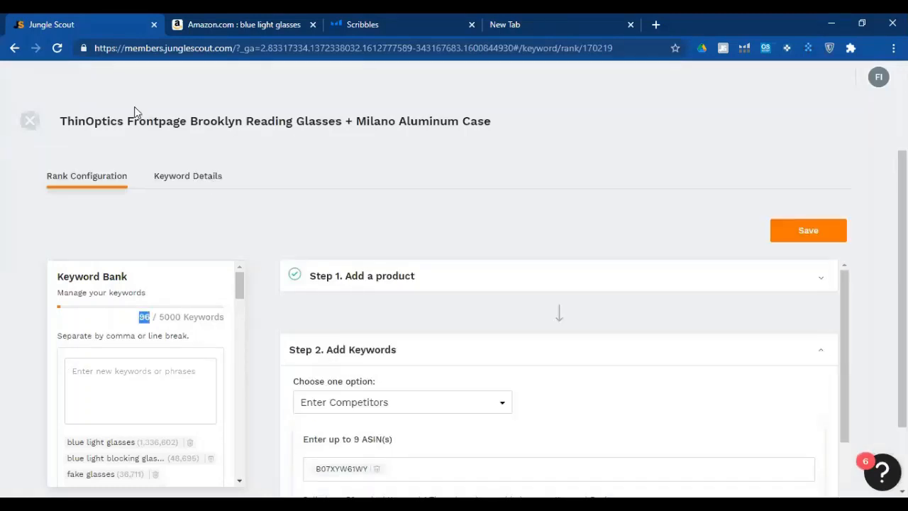
- Close the product's details and review the available columns for the Blue Light Glasses group in Rank Tracker
left_click(29, 123)
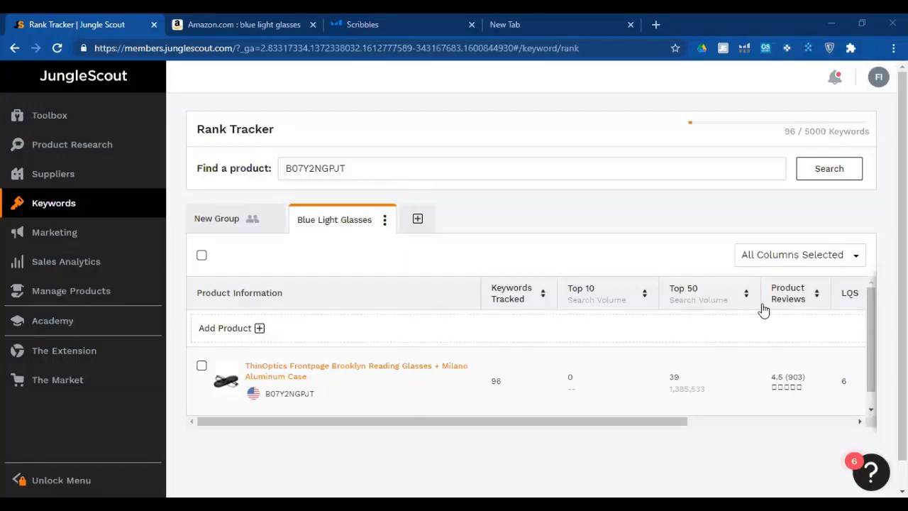
left_click(838, 259)
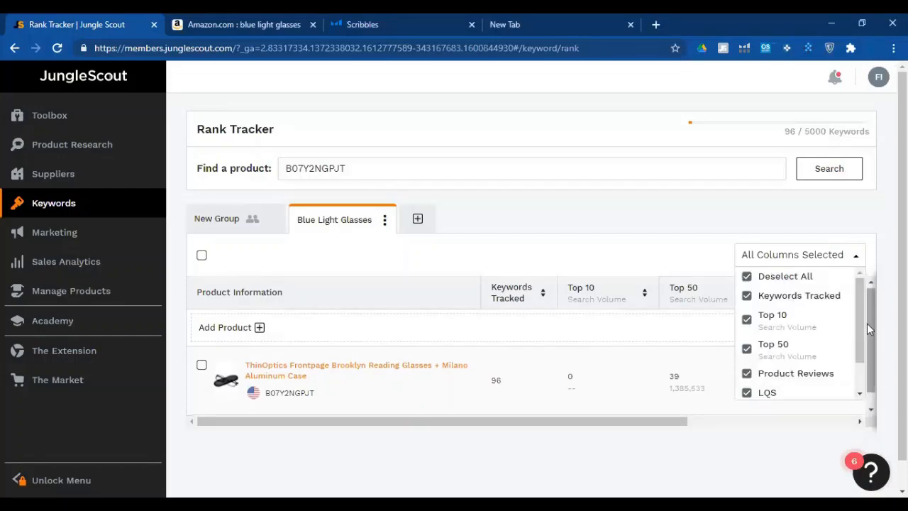
scroll(859, 362, "down", 1)
left_click_drag(858, 389, 859, 263)
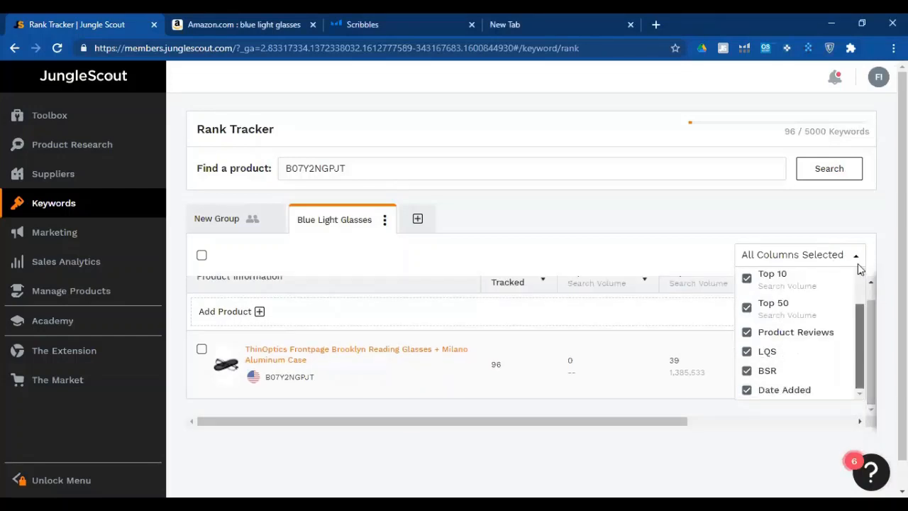